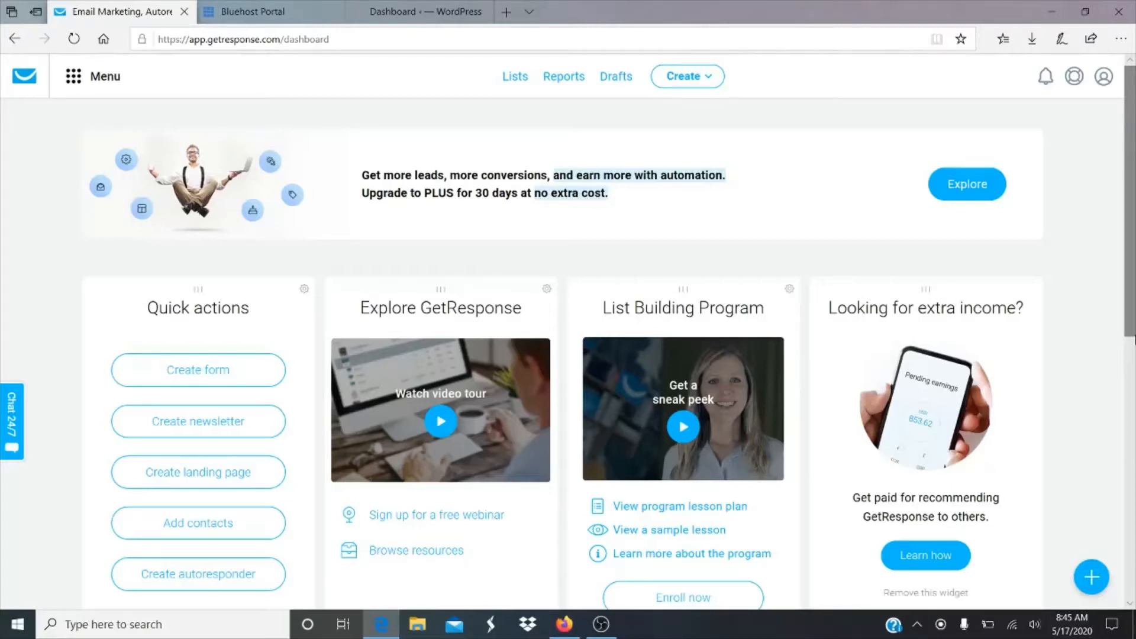
Look over the GetResponse dashboard's quick actions and widgets
scroll(568, 332, down, 3)
scroll(568, 331, up, 3)
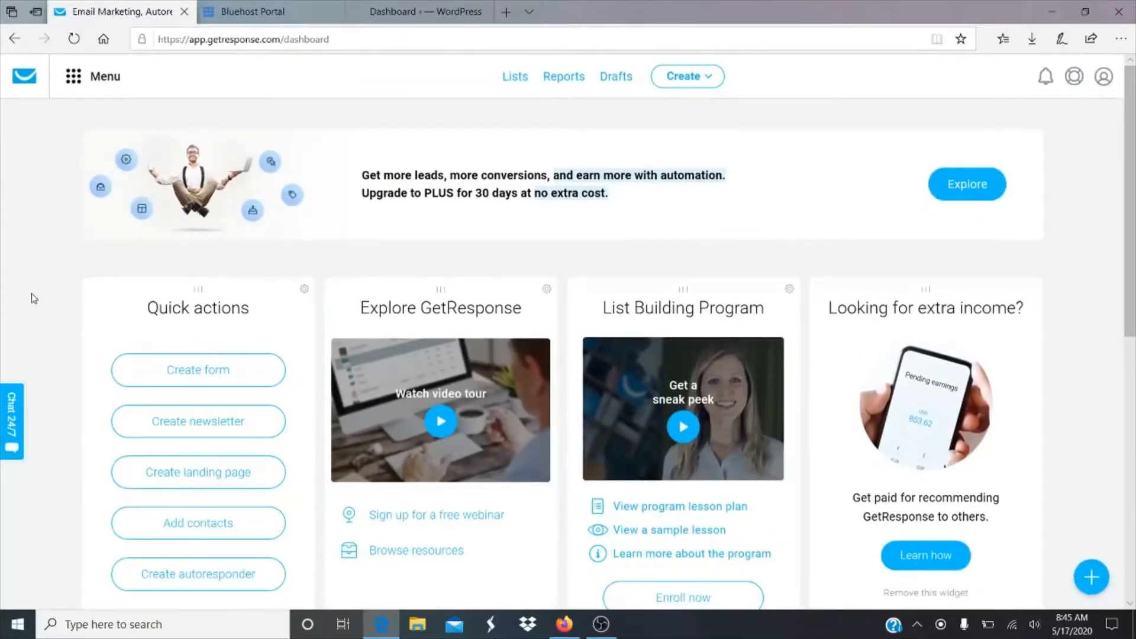
scroll(35, 306, down, 5)
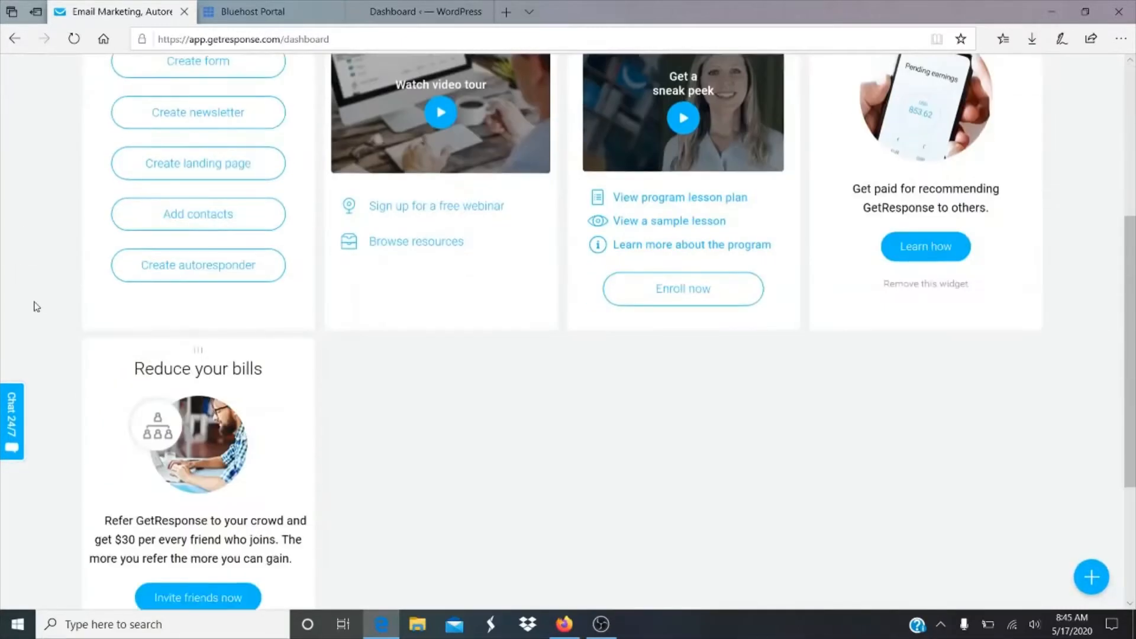
scroll(35, 306, up, 5)
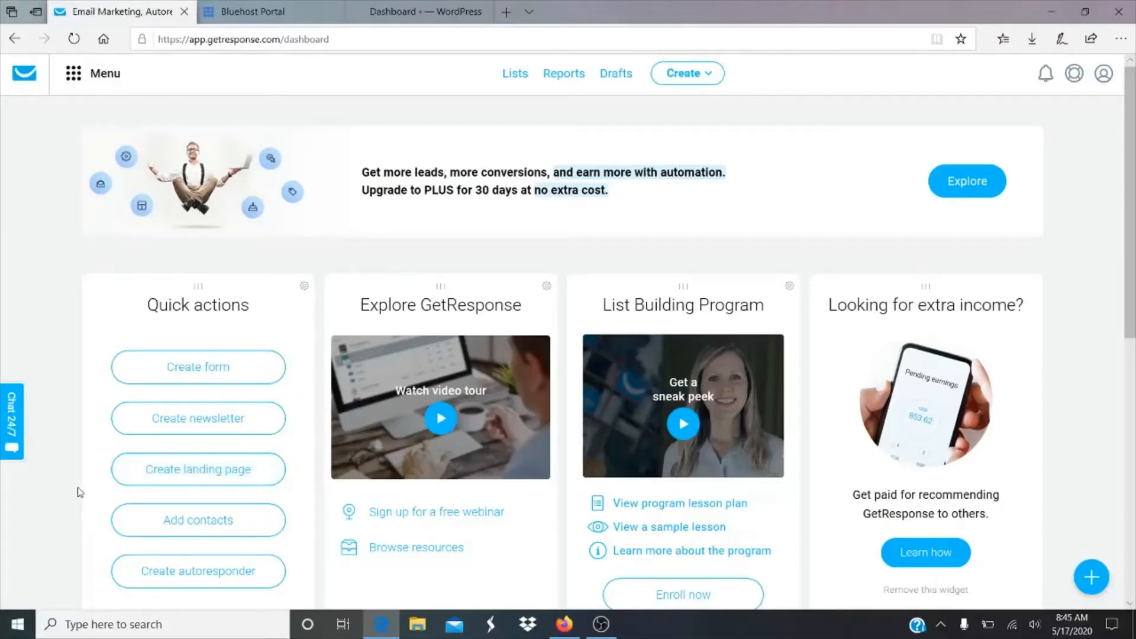
scroll(80, 492, down, 1)
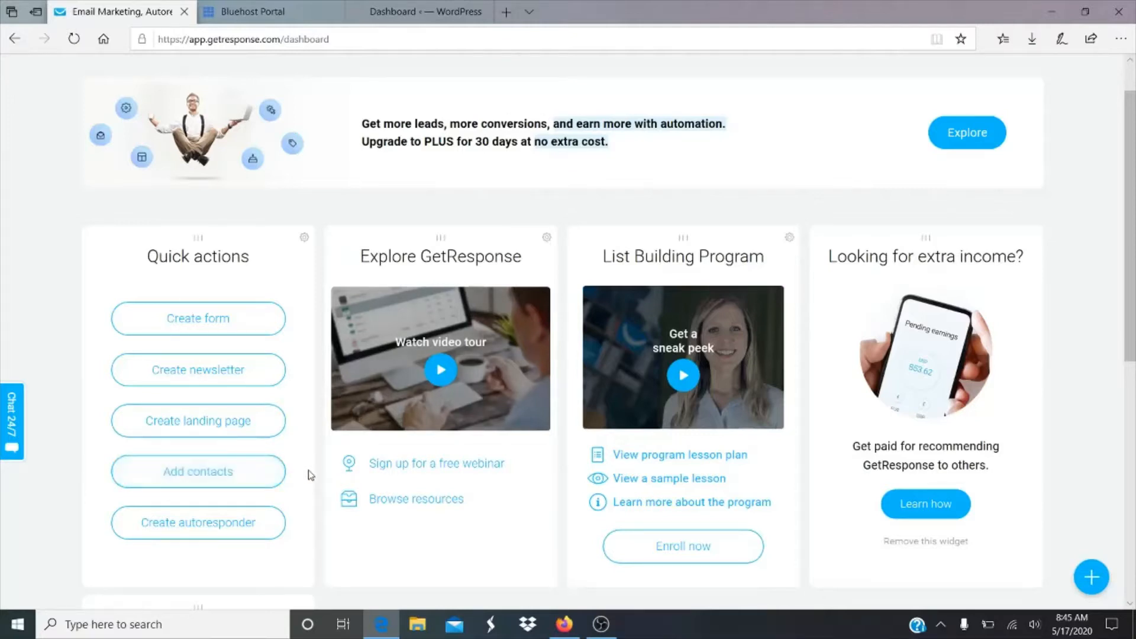
scroll(308, 476, up, 1)
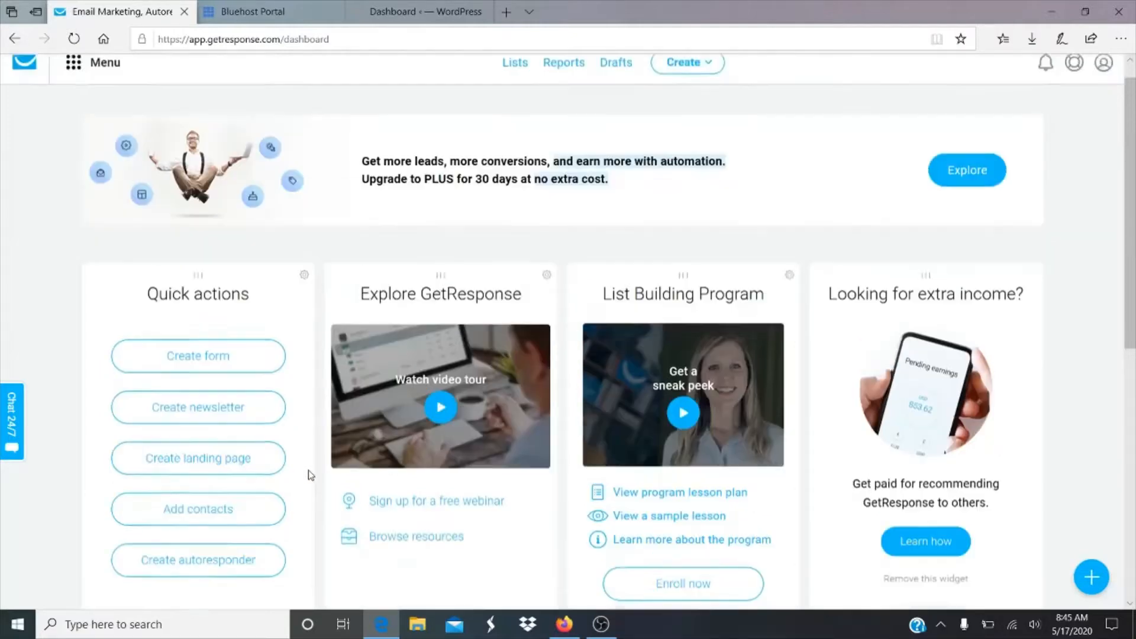
scroll(309, 475, down, 3)
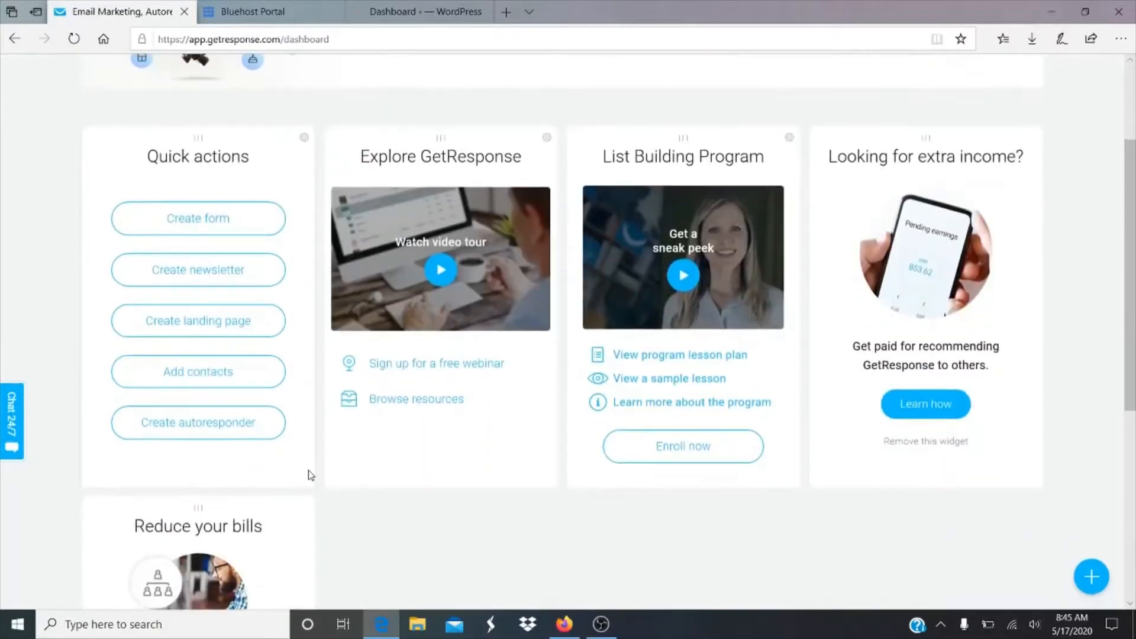
scroll(308, 475, up, 5)
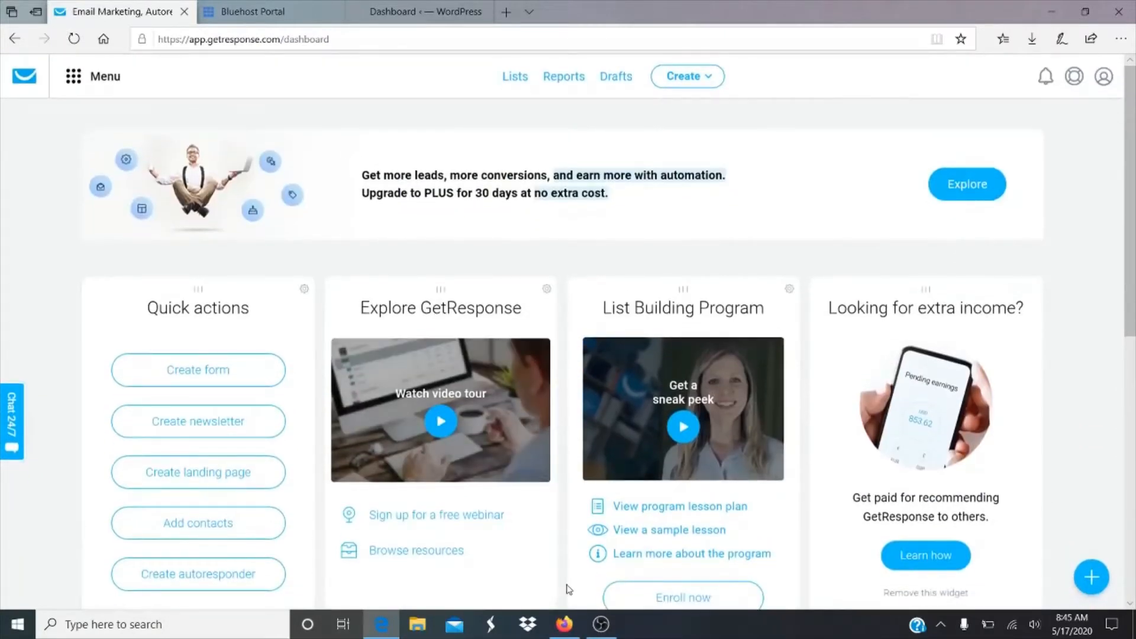
scroll(567, 590, down, 3)
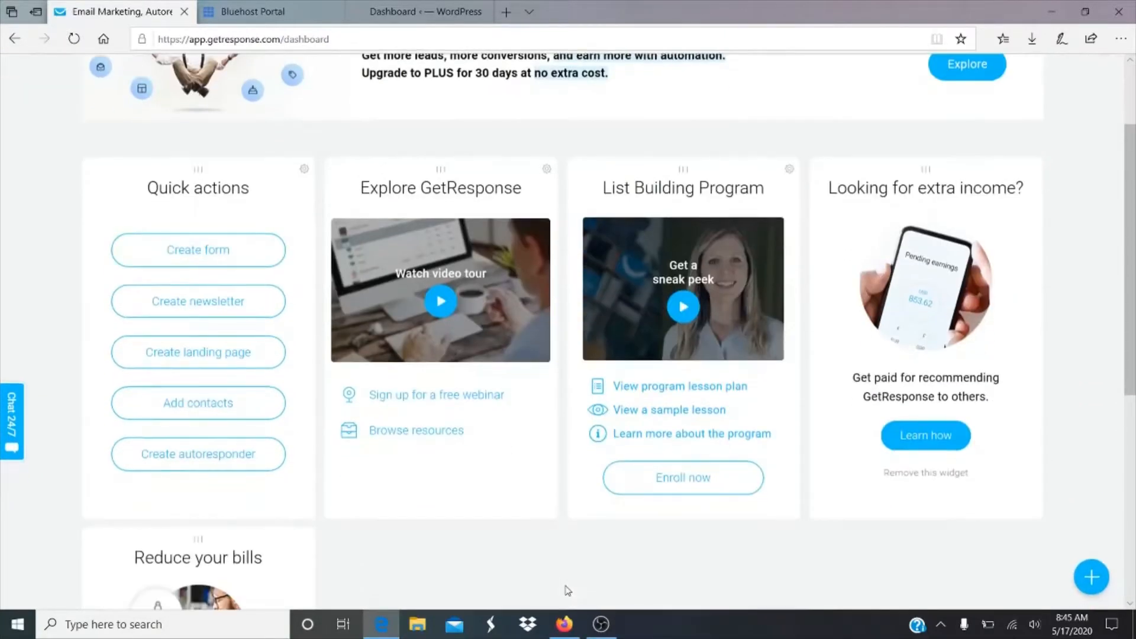
scroll(567, 590, up, 3)
scroll(567, 590, up, 1)
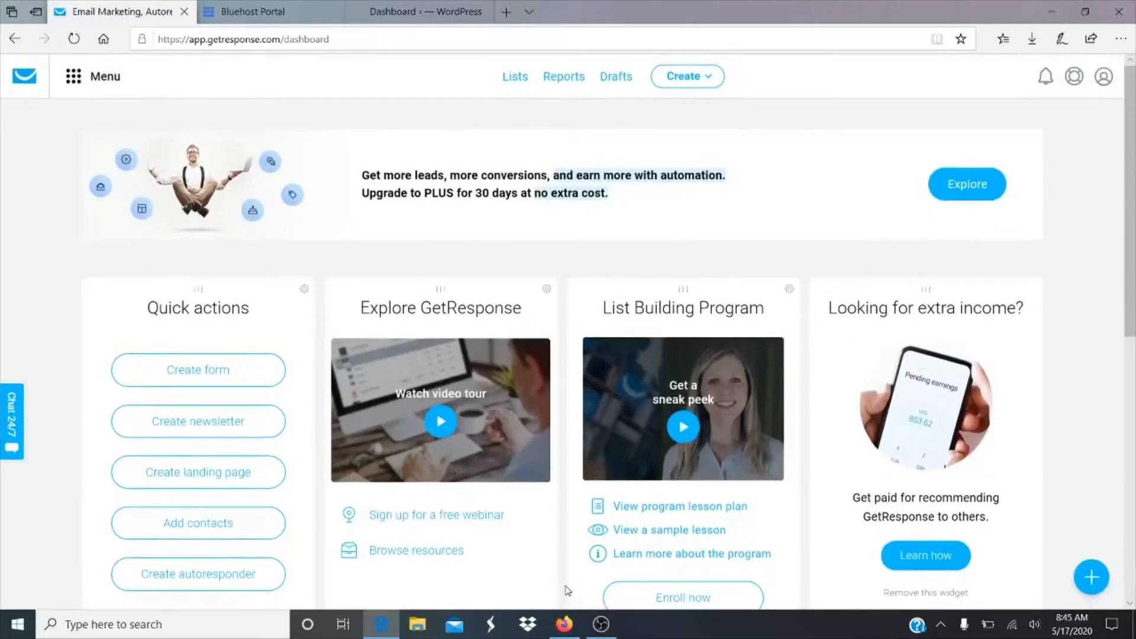
scroll(41, 381, down, 3)
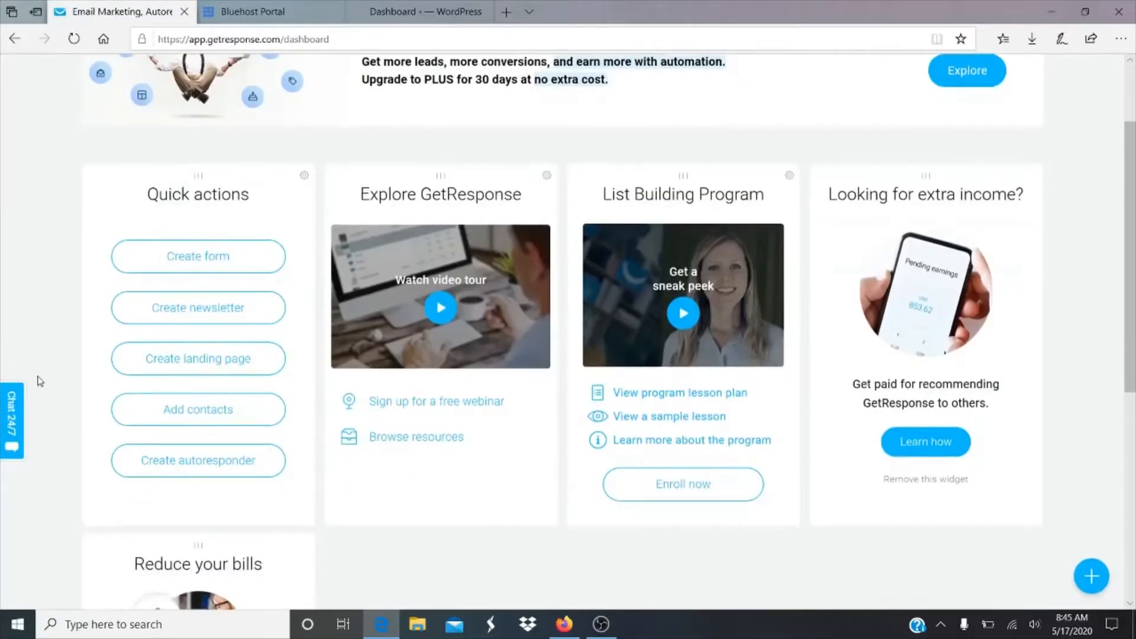
scroll(41, 381, up, 3)
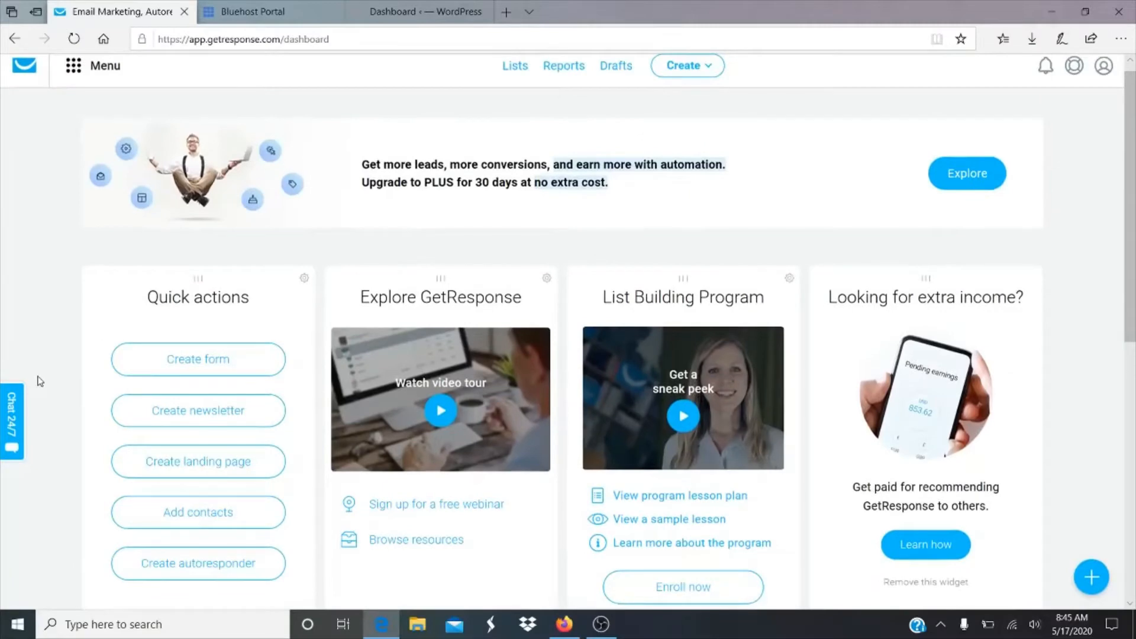
scroll(40, 381, up, 1)
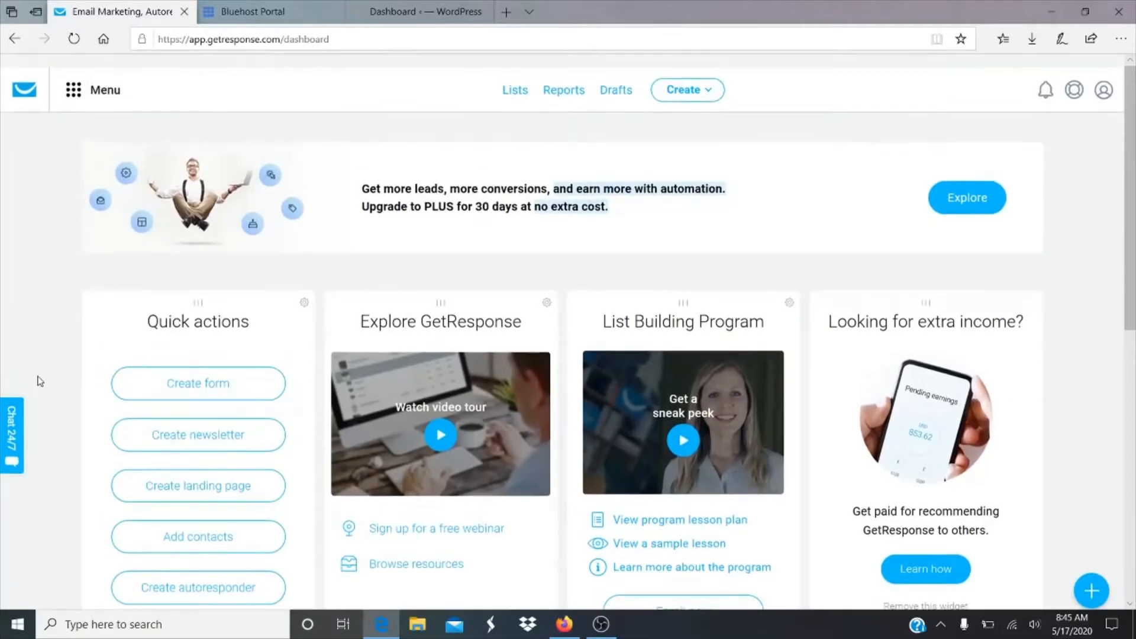
scroll(40, 381, down, 3)
scroll(38, 381, up, 2)
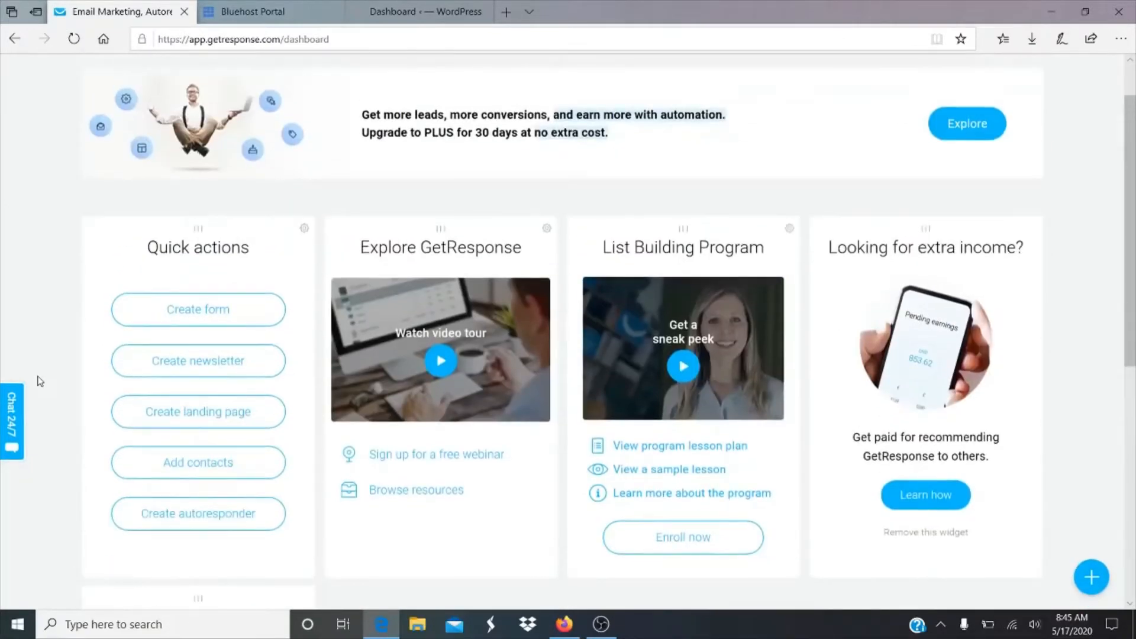
scroll(18, 174, up, 1)
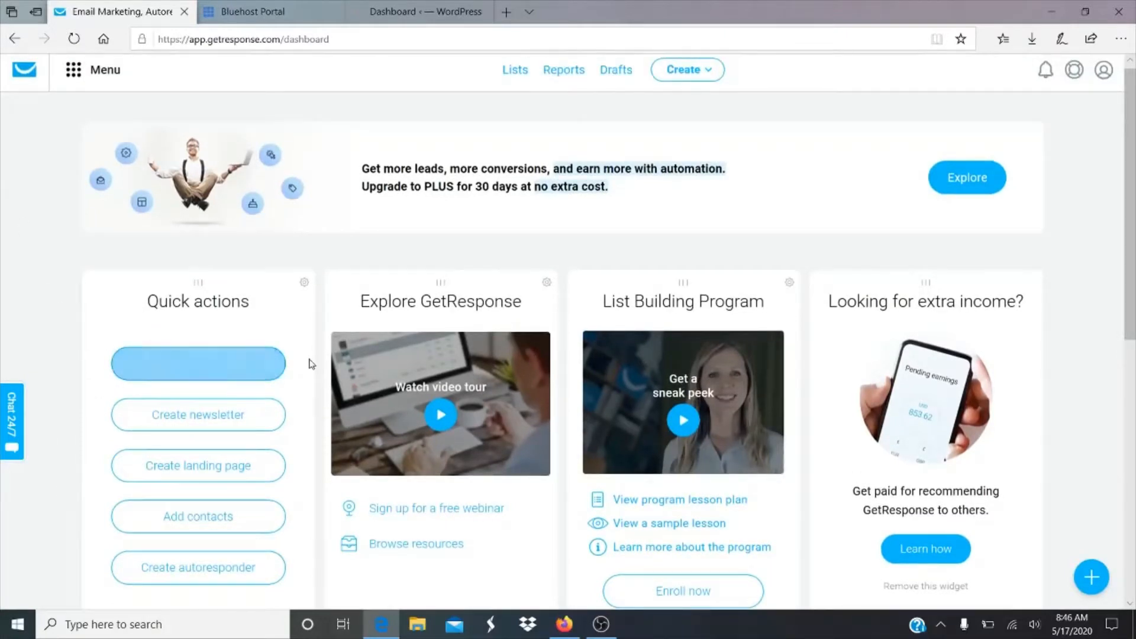
Start creating a form from the dashboard's quick actions and view the available form creation methods
click(215, 372)
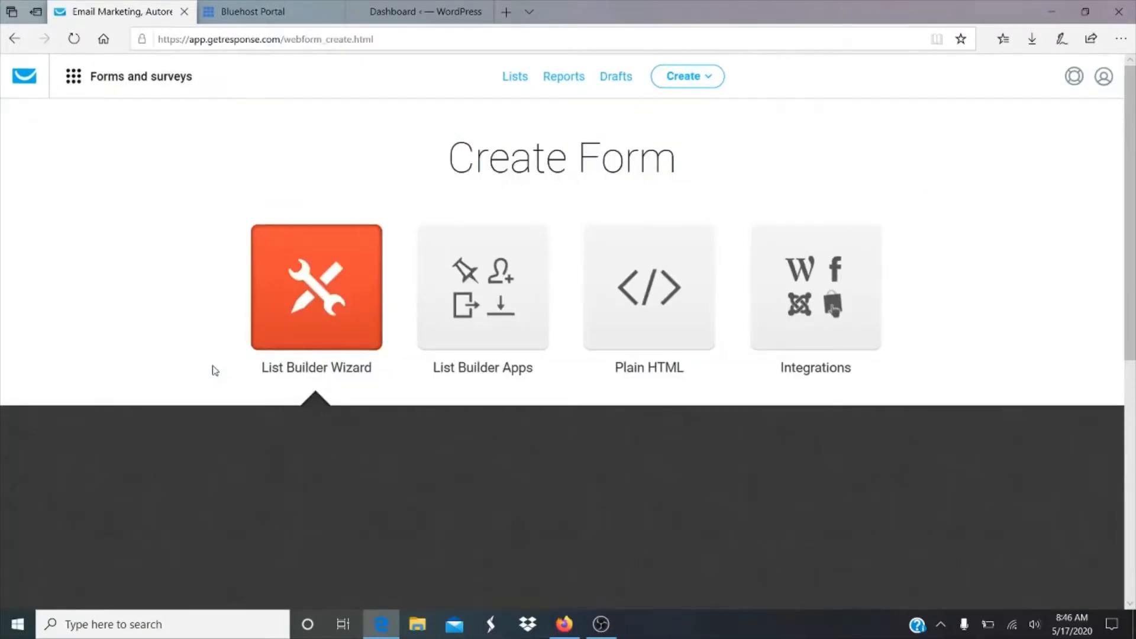
scroll(215, 370, down, 4)
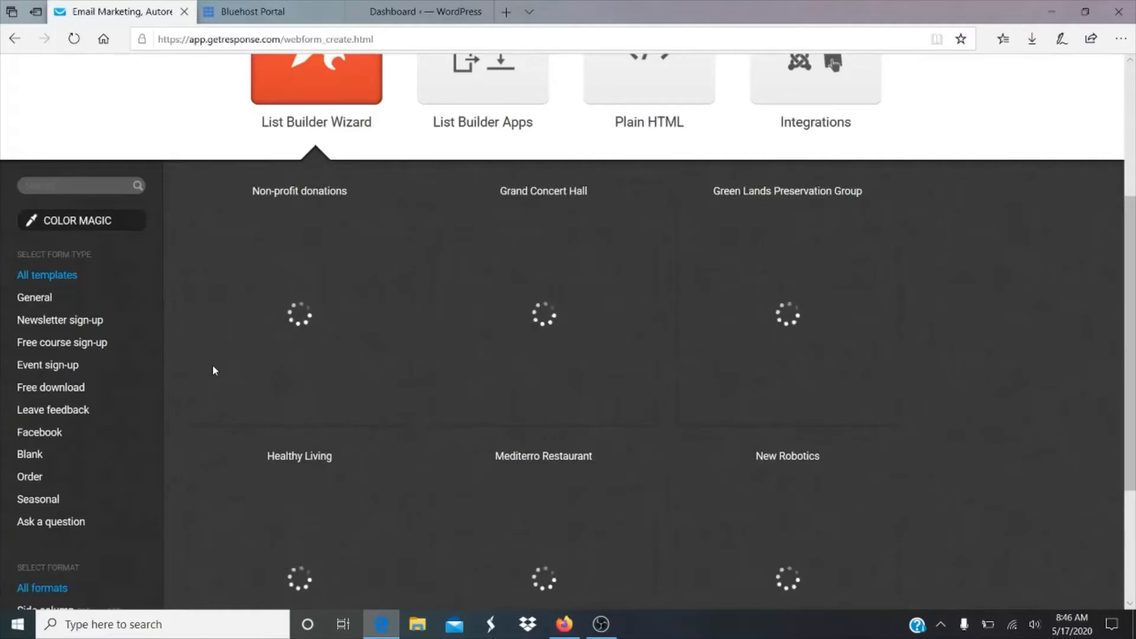
scroll(177, 343, up, 4)
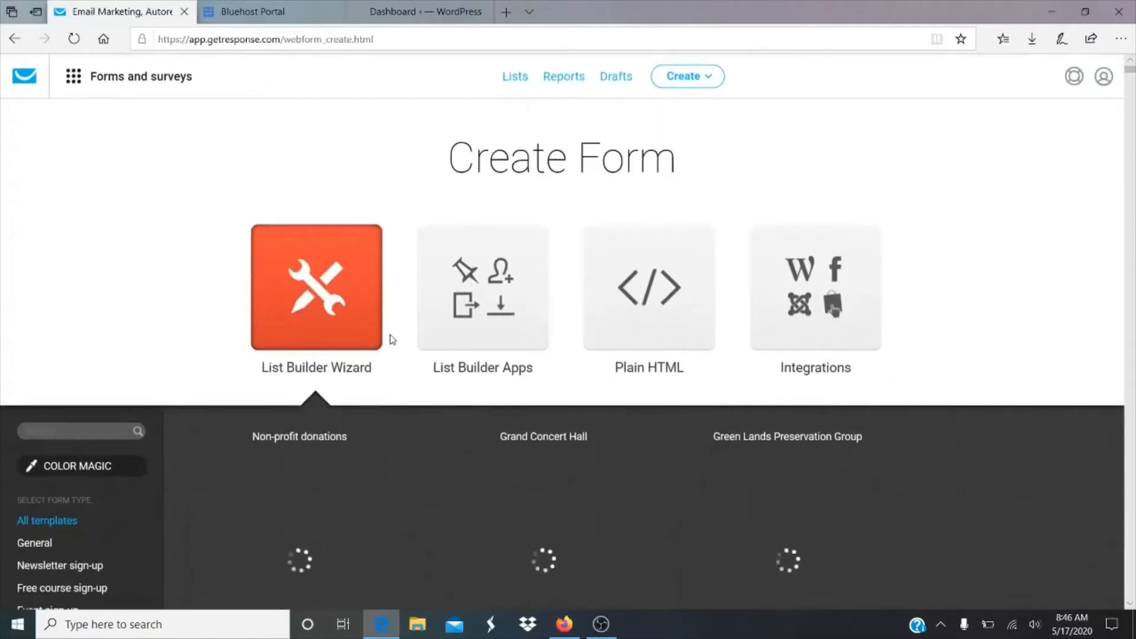
Look through the List Builder Wizard form templates across all form types and formats
scroll(251, 342, down, 5)
scroll(251, 343, down, 3)
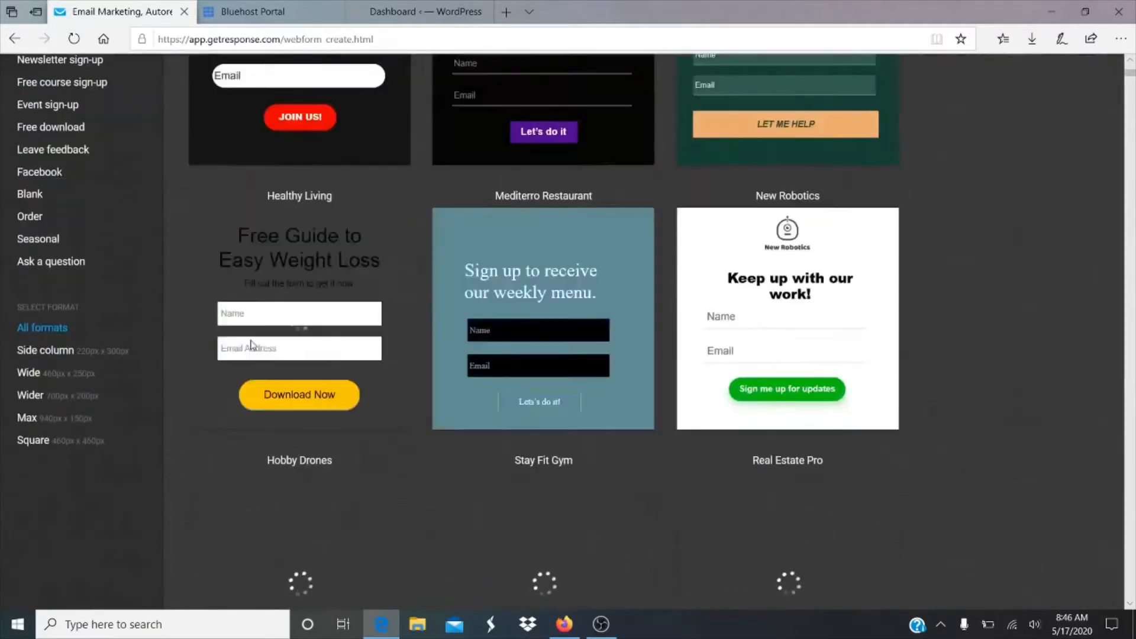
scroll(251, 343, up, 4)
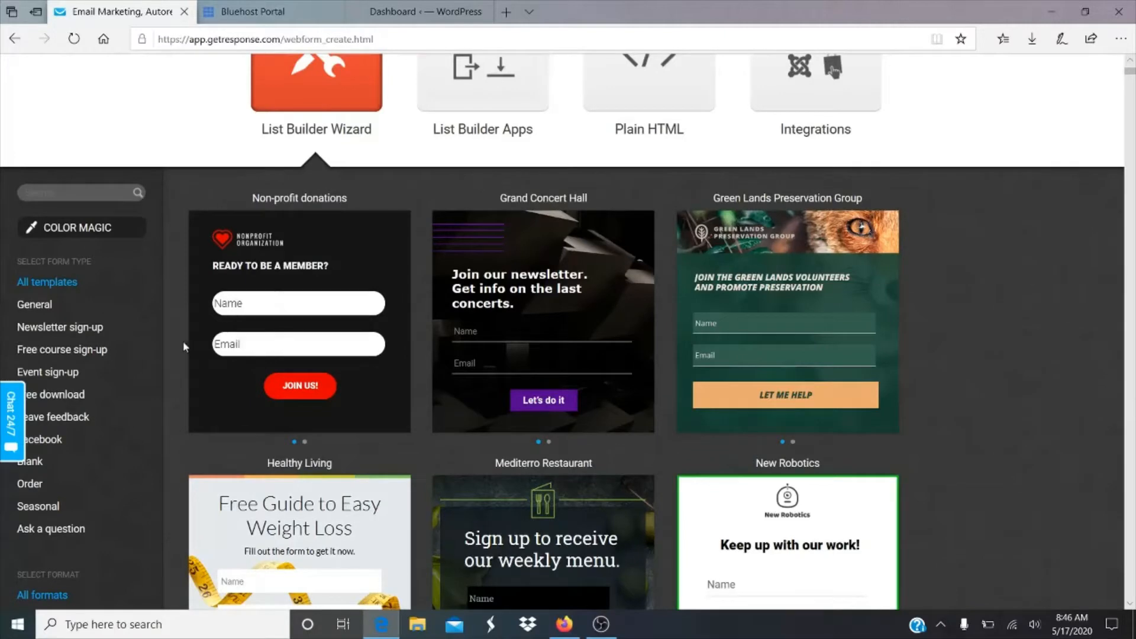
scroll(183, 341, down, 2)
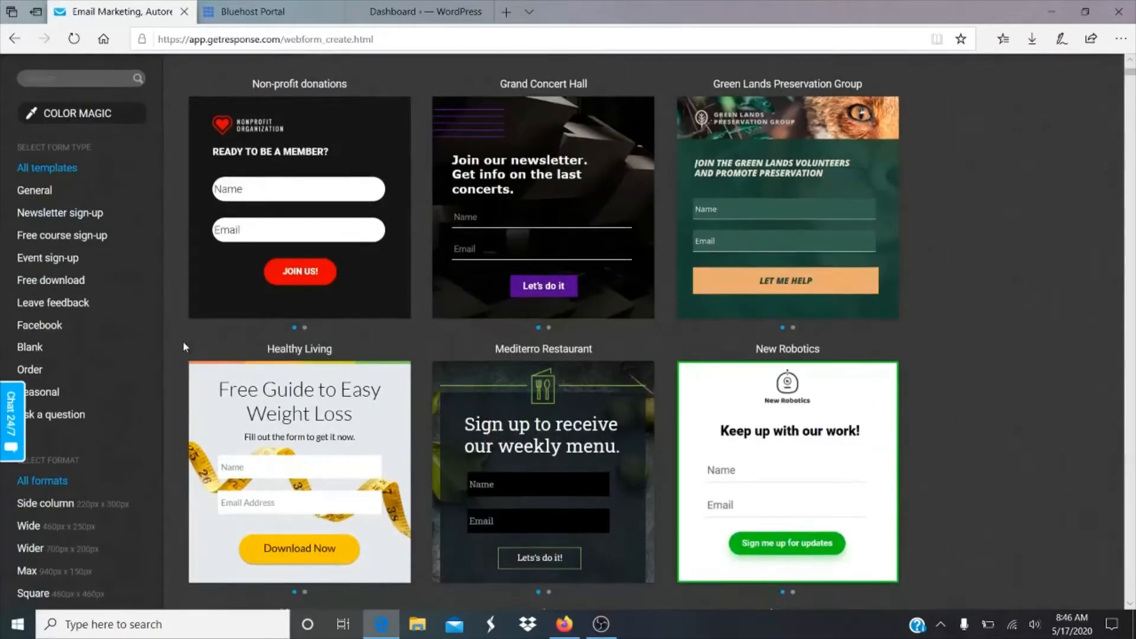
scroll(183, 341, down, 10)
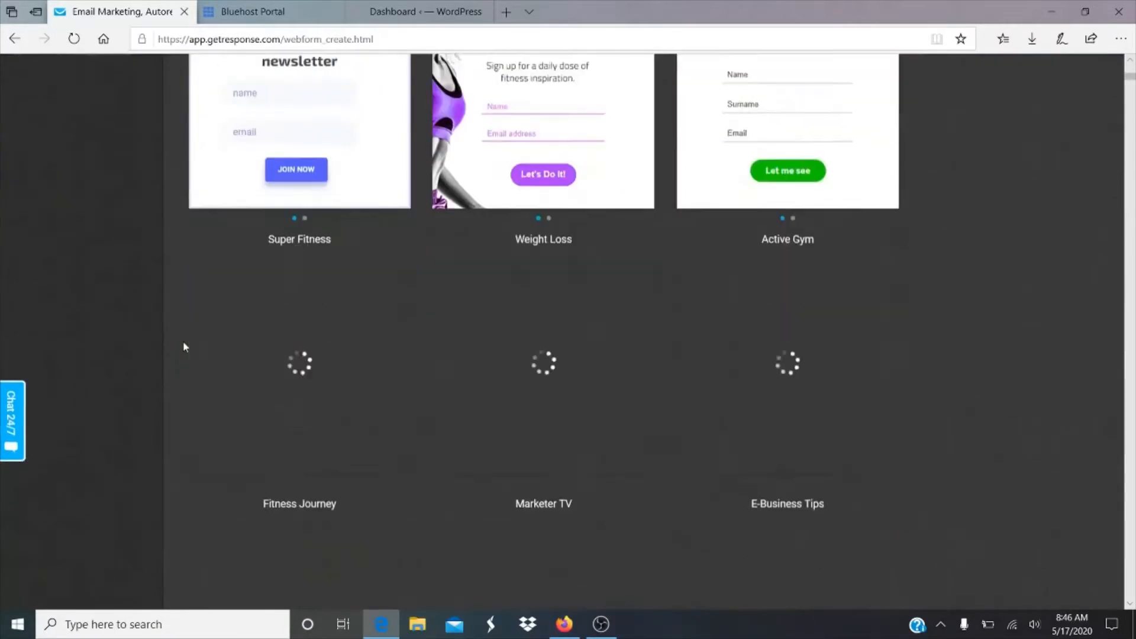
scroll(183, 347, down, 5)
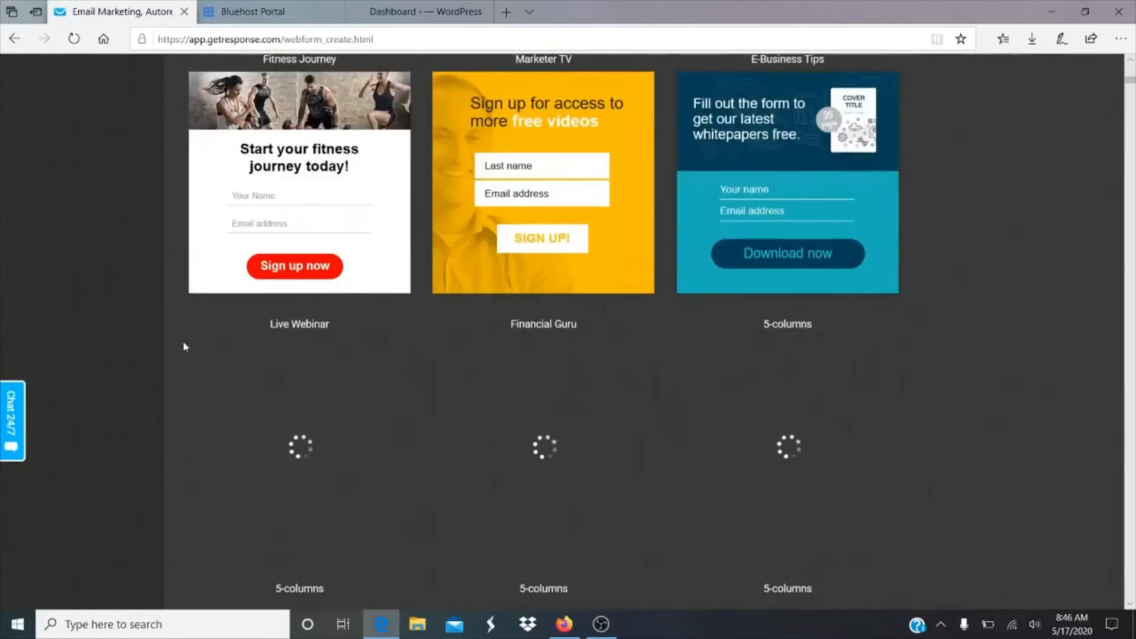
scroll(183, 347, up, 5)
scroll(183, 341, up, 10)
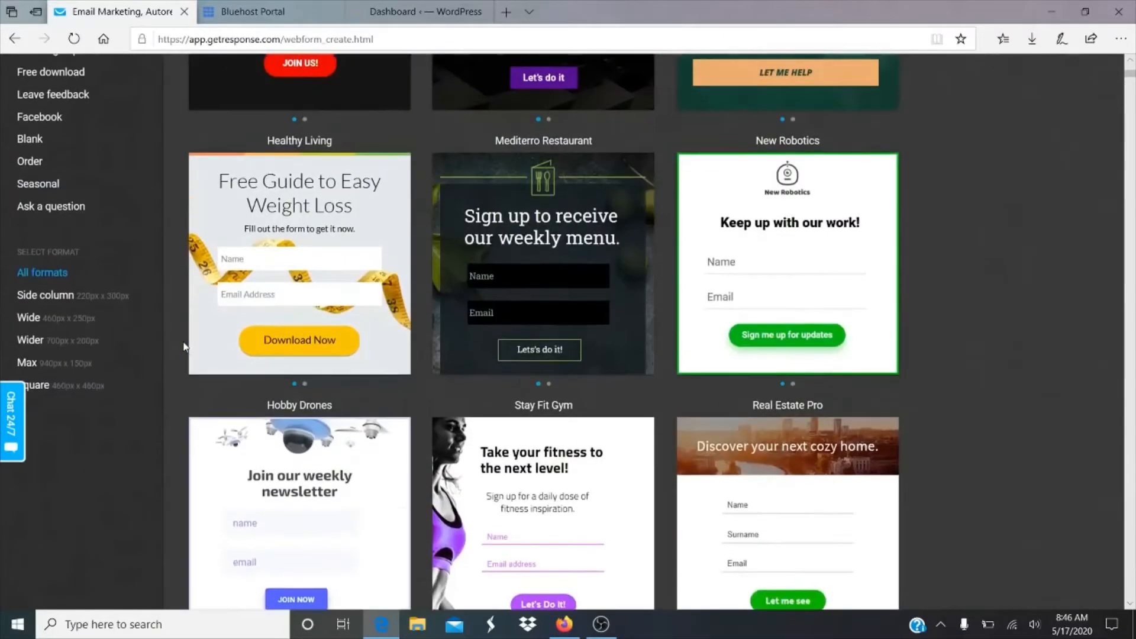
scroll(183, 346, down, 2)
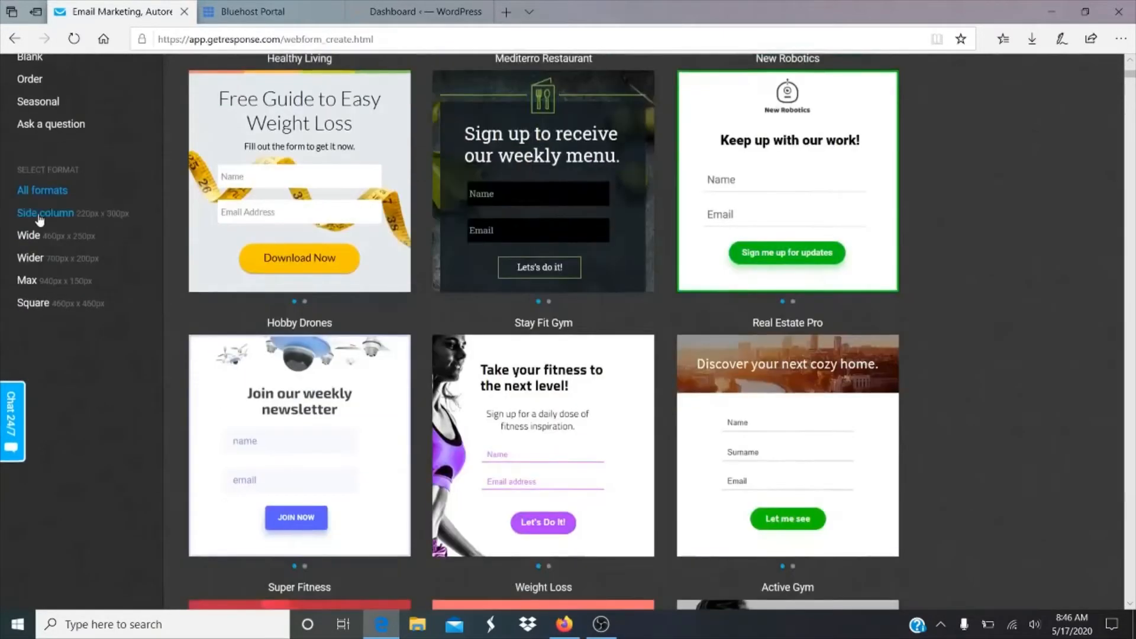
Filter the form templates to the Wide format and browse the matching designs
click(27, 235)
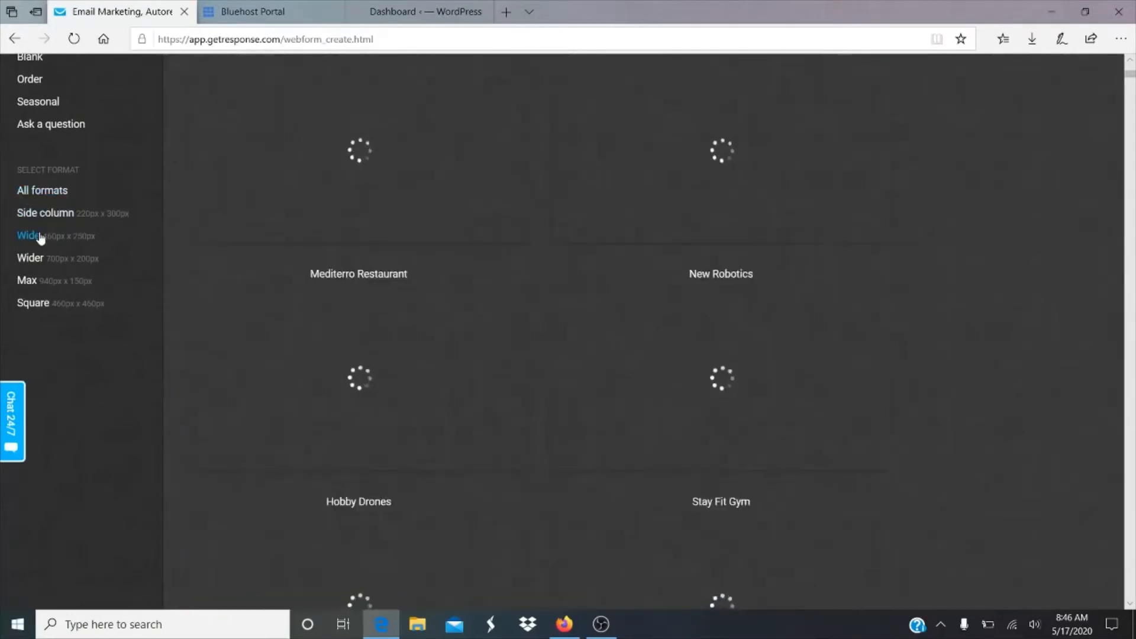
scroll(164, 251, up, 3)
scroll(166, 251, up, 5)
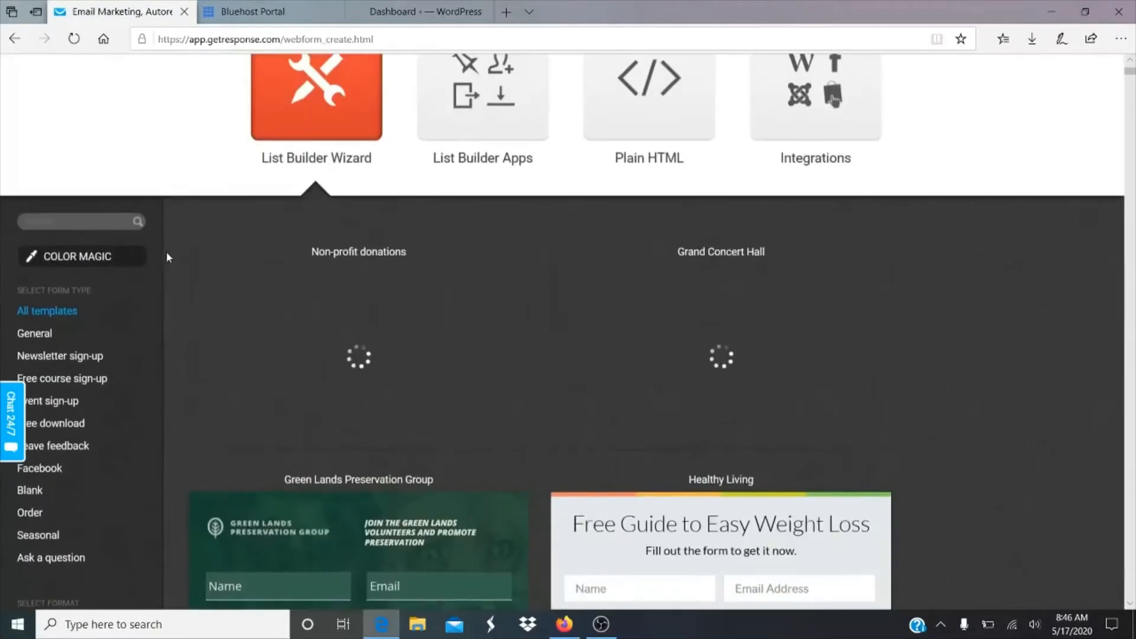
scroll(166, 251, down, 4)
scroll(167, 257, down, 2)
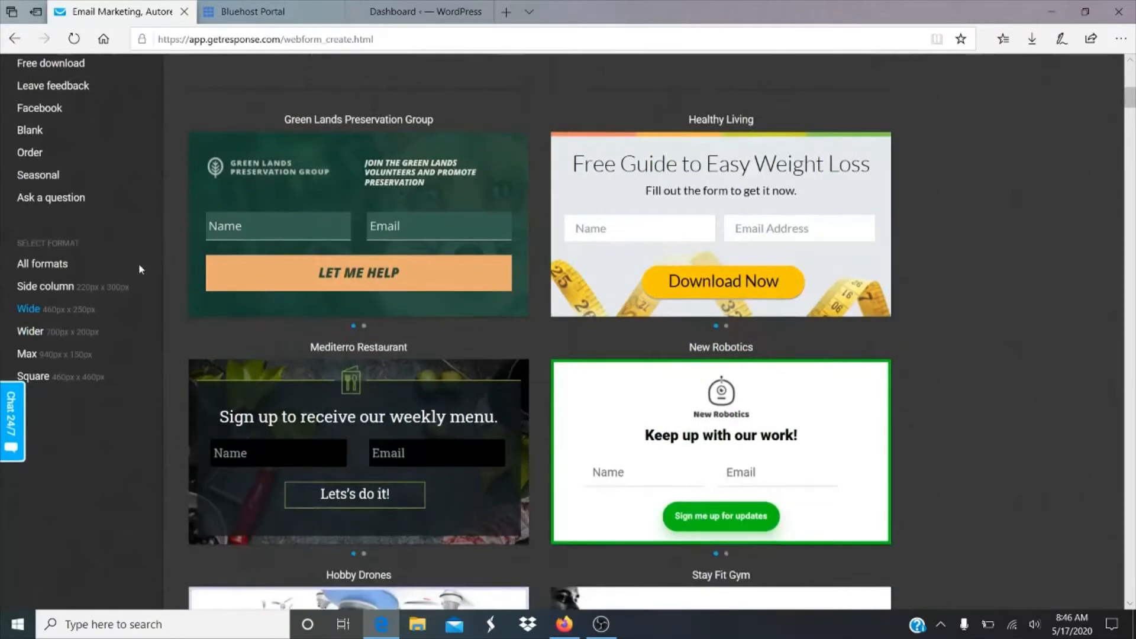
Switch the template format filter to Side column and look over the matching sign-up forms
click(53, 288)
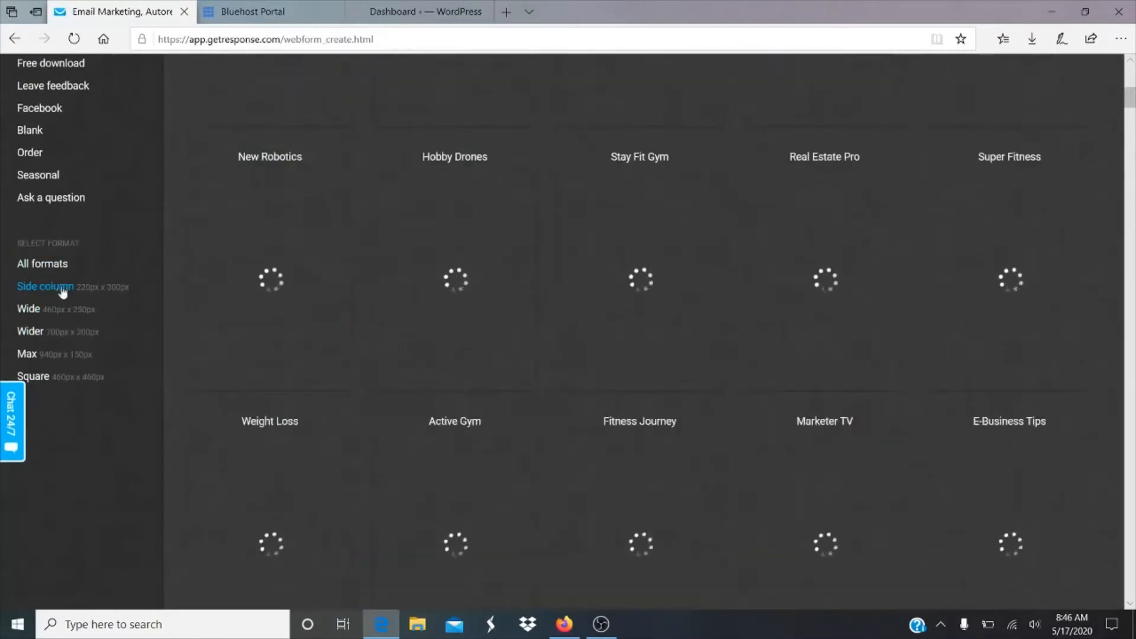
scroll(173, 282, up, 5)
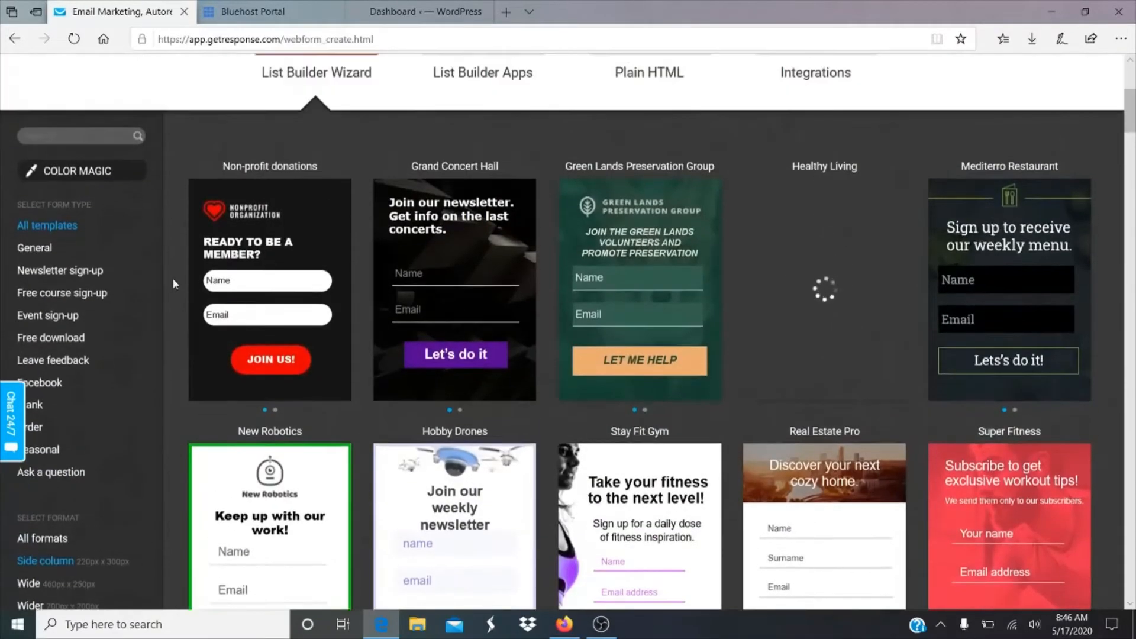
scroll(173, 281, down, 2)
scroll(172, 278, down, 1)
scroll(172, 278, up, 1)
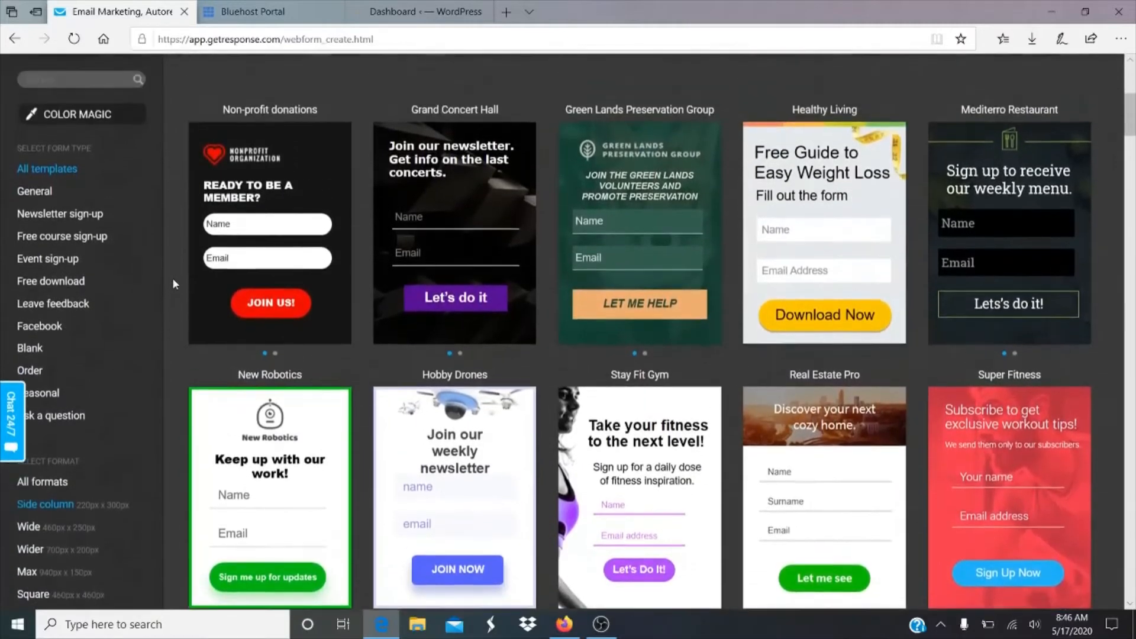
scroll(172, 278, down, 1)
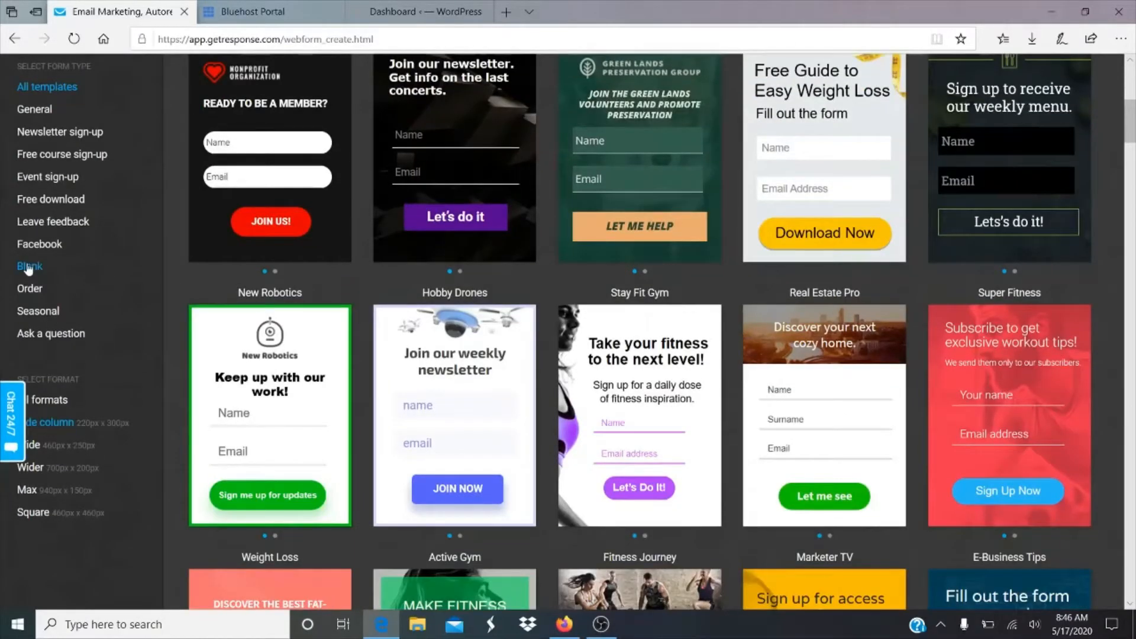
Narrow the side-column templates to the Blank form type and review the matching forms
click(47, 263)
scroll(175, 212, up, 2)
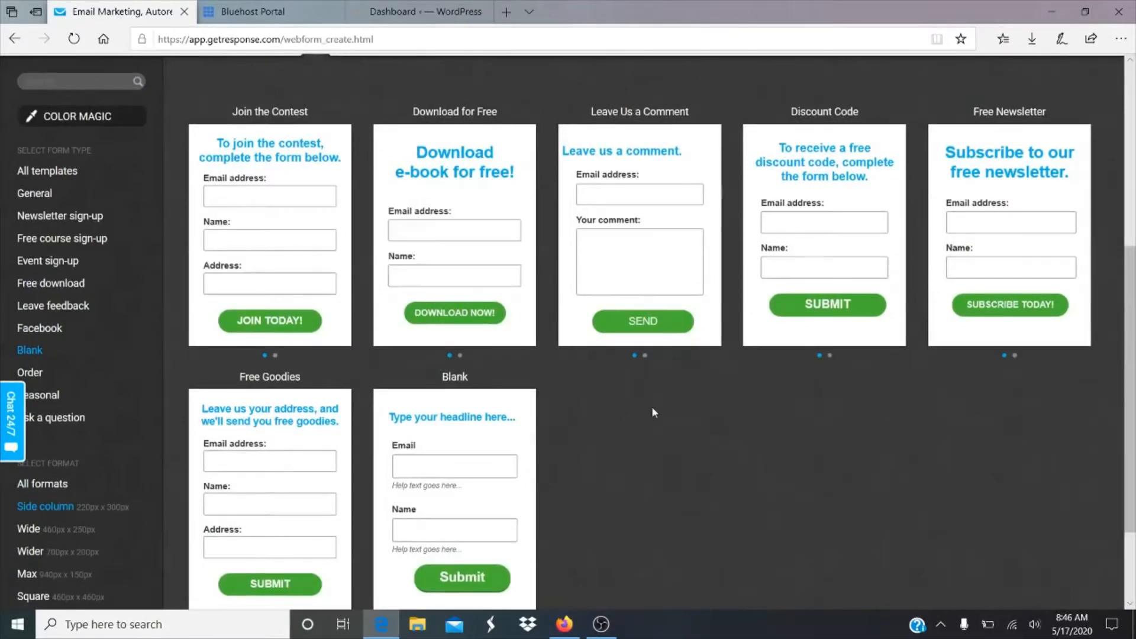
scroll(651, 406, up, 3)
scroll(655, 412, up, 2)
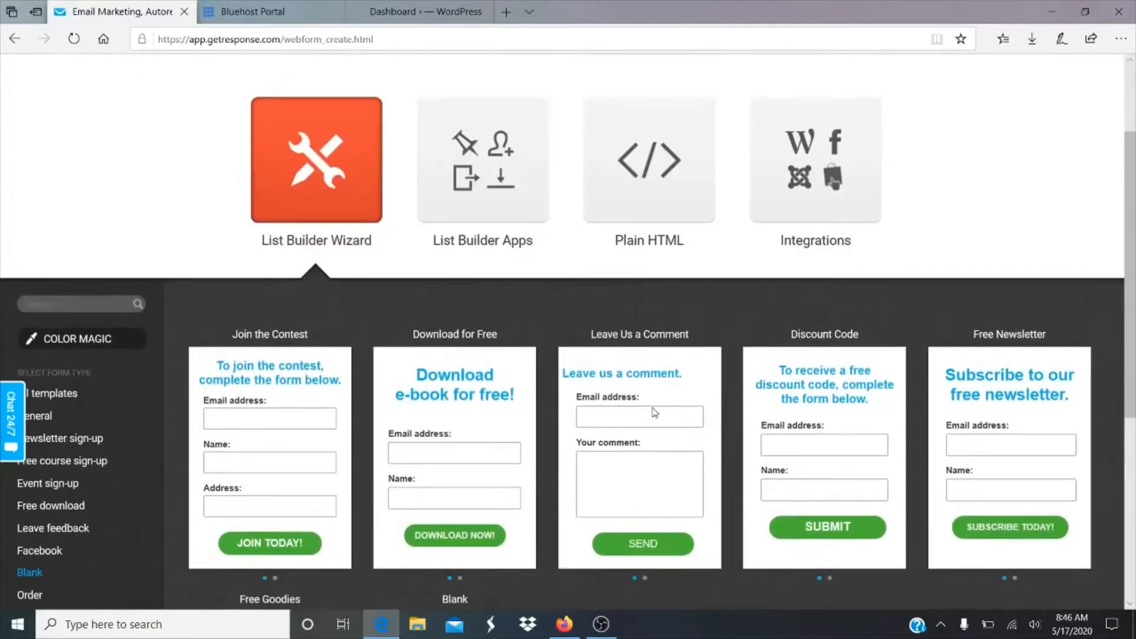
Show the List Builder Apps and look over the available form apps
click(462, 167)
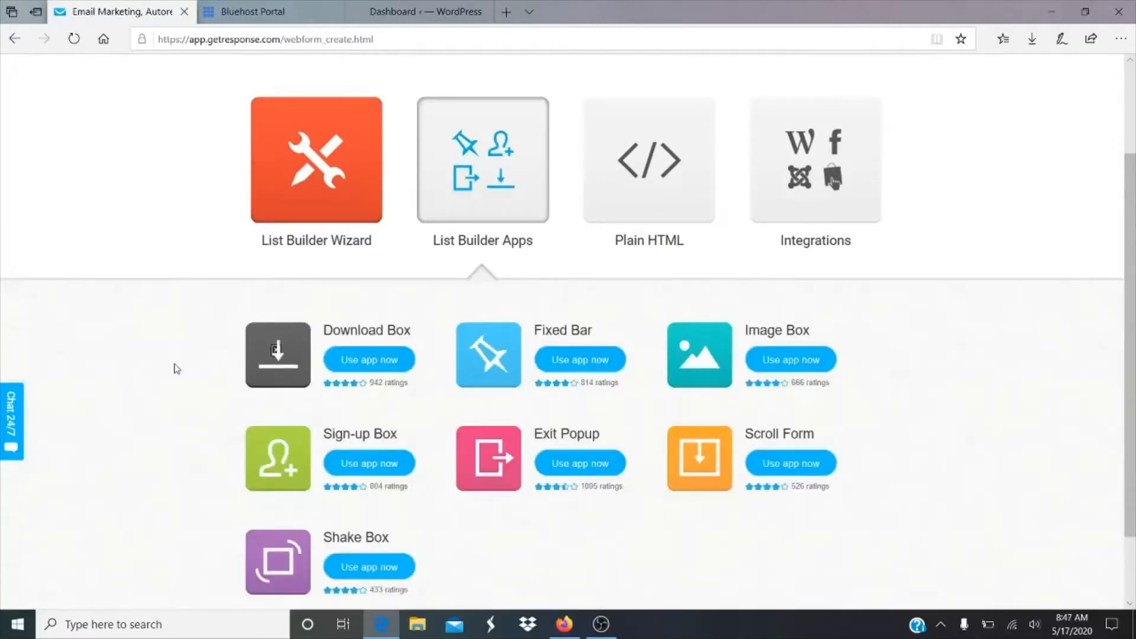
scroll(176, 368, down, 1)
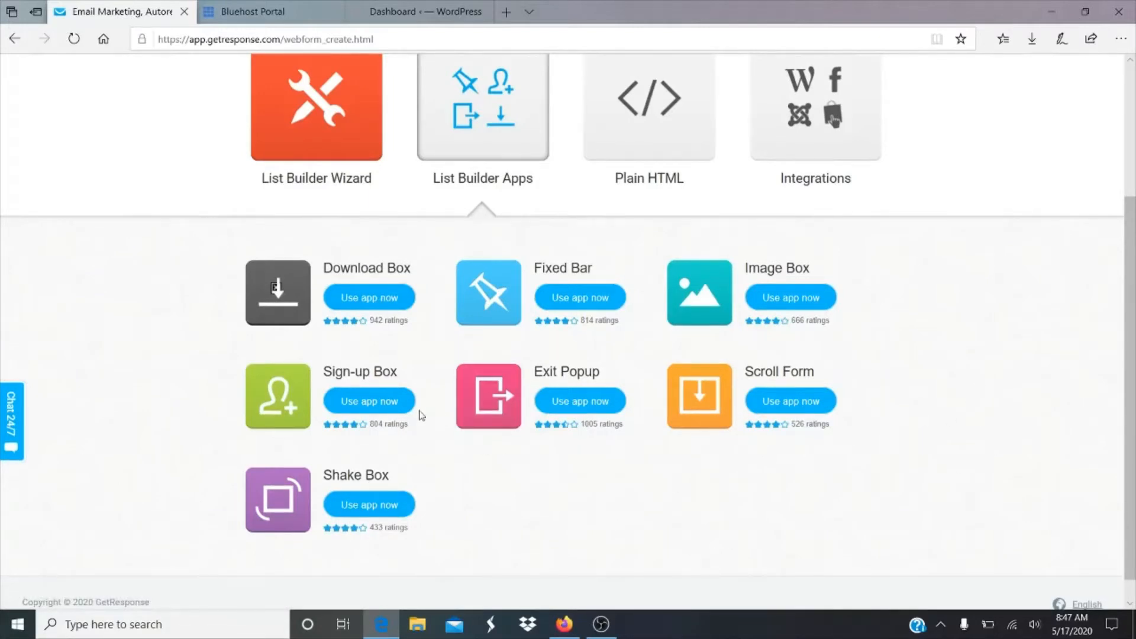
Open the Sign-up Box app and look over its form preview, subscription settings and display settings
click(393, 410)
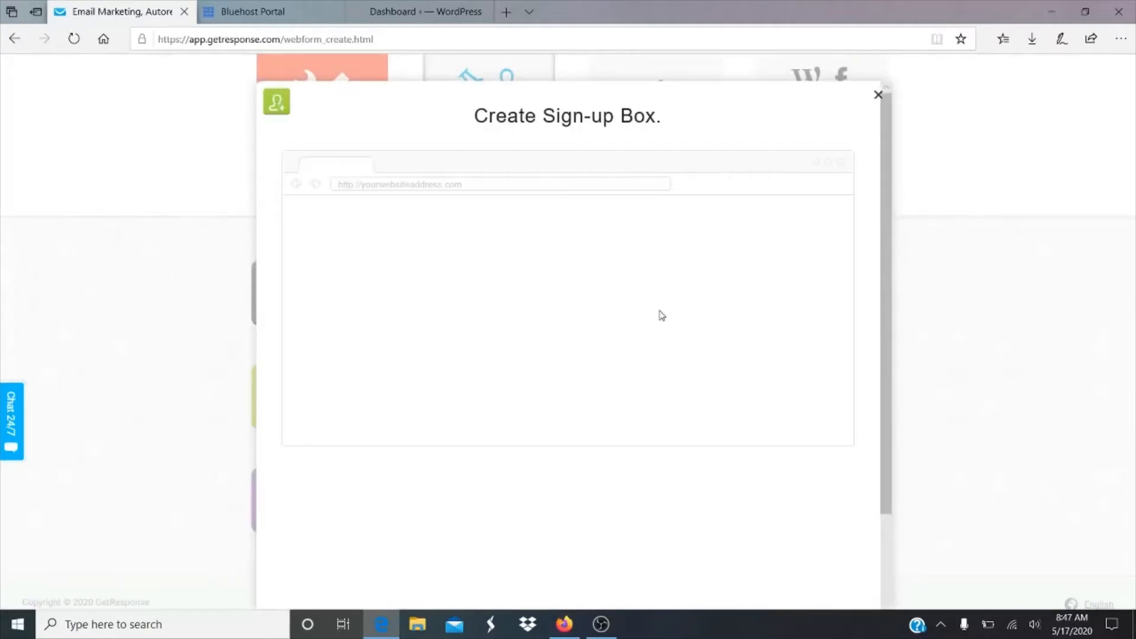
scroll(662, 315, down, 1)
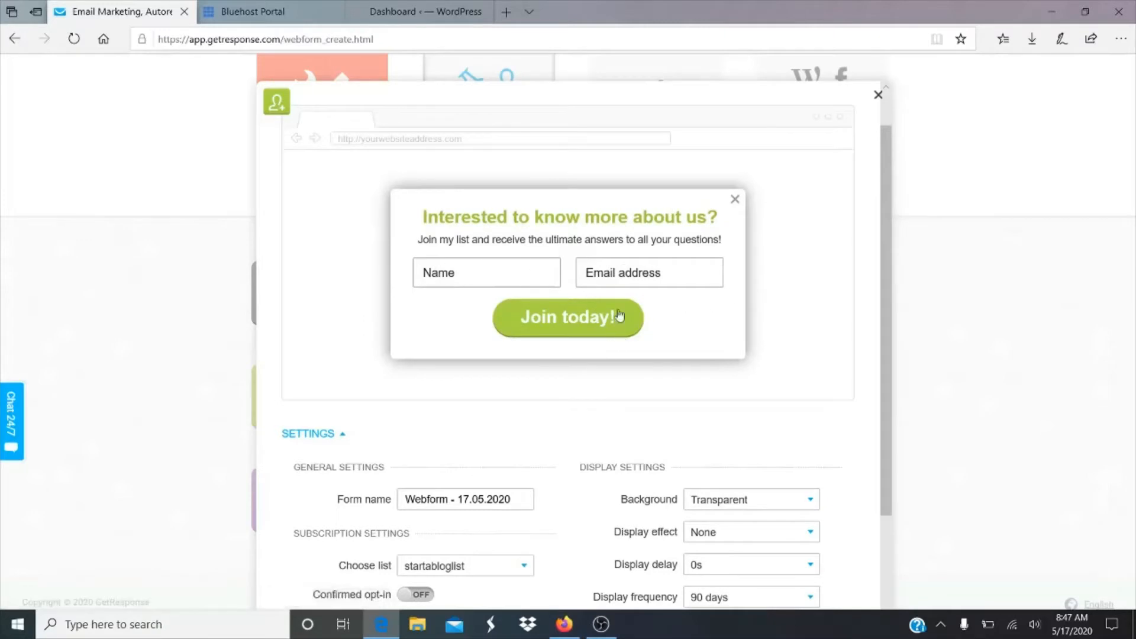
scroll(663, 364, down, 2)
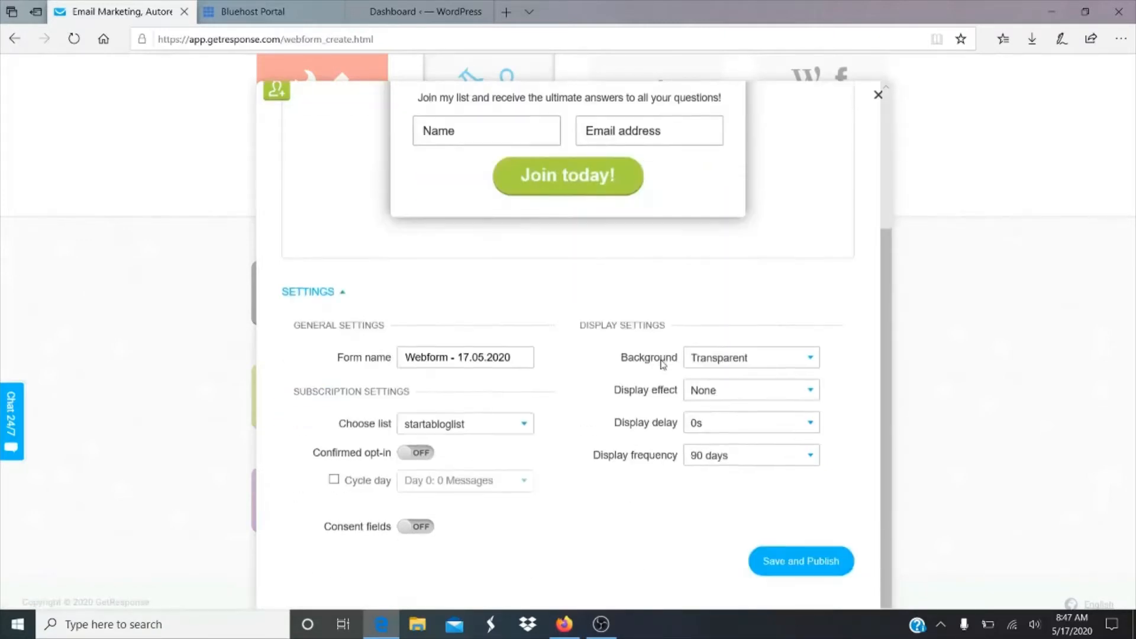
scroll(663, 364, up, 1)
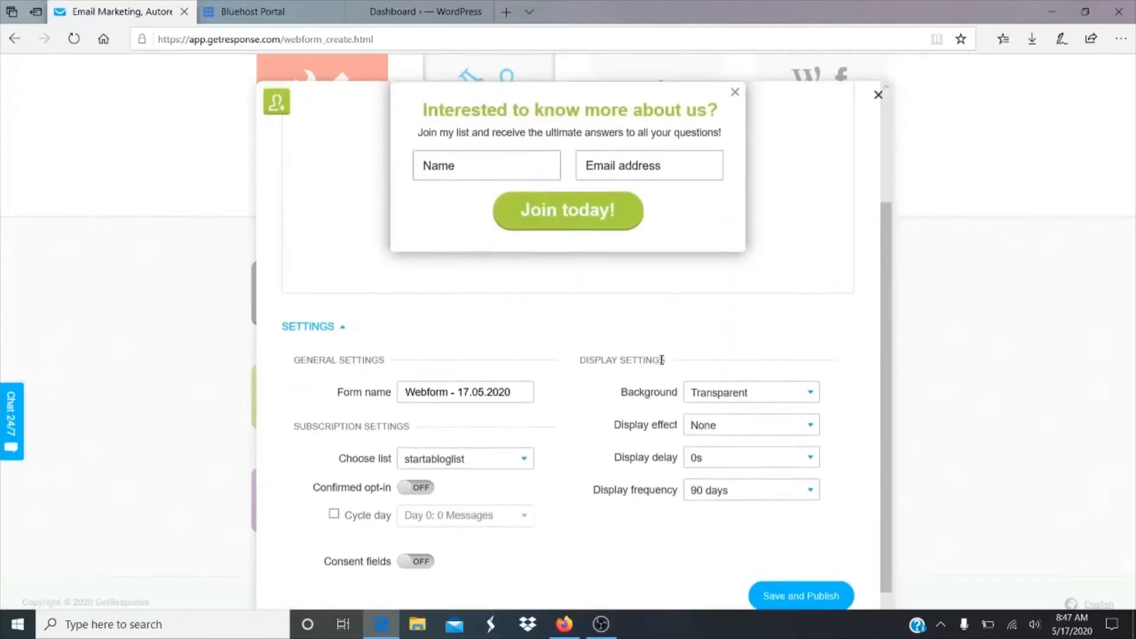
Change the button color of the sign-up form's "Join today!" button to red
click(616, 229)
click(683, 133)
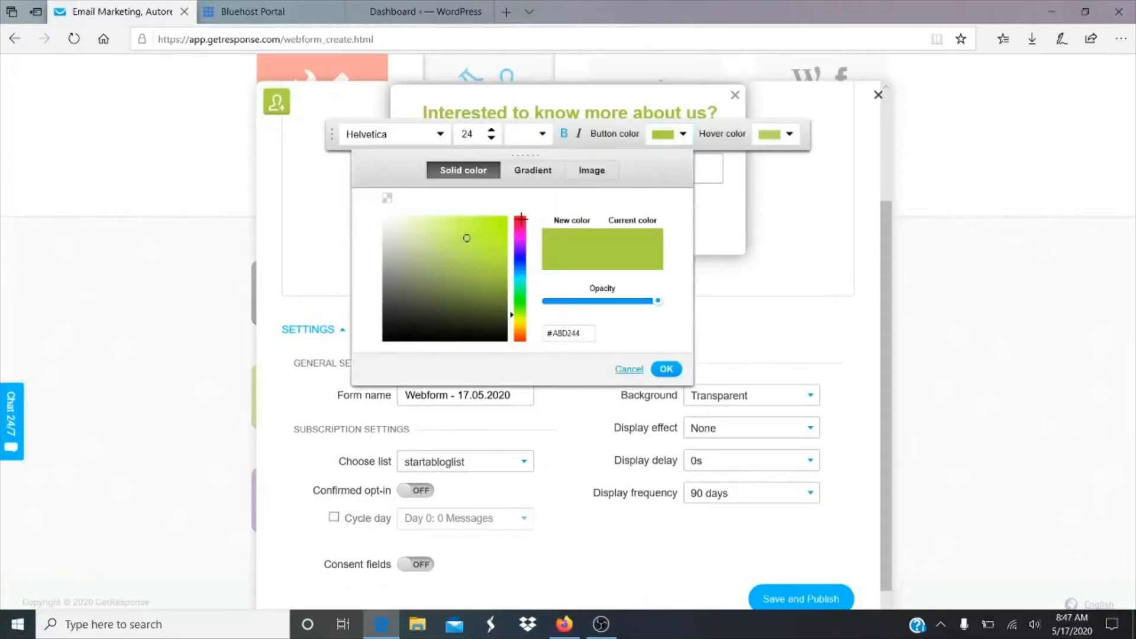
click(519, 219)
click(664, 369)
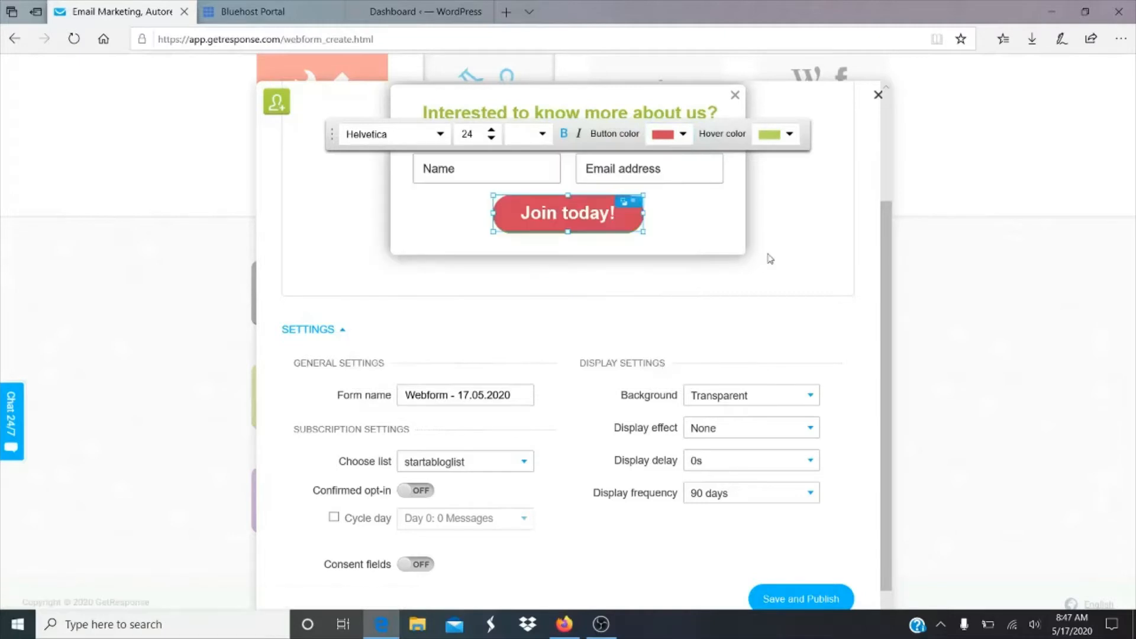
Close the Sign-up Box editor without saving and return to the form creation options
scroll(768, 256, up, 4)
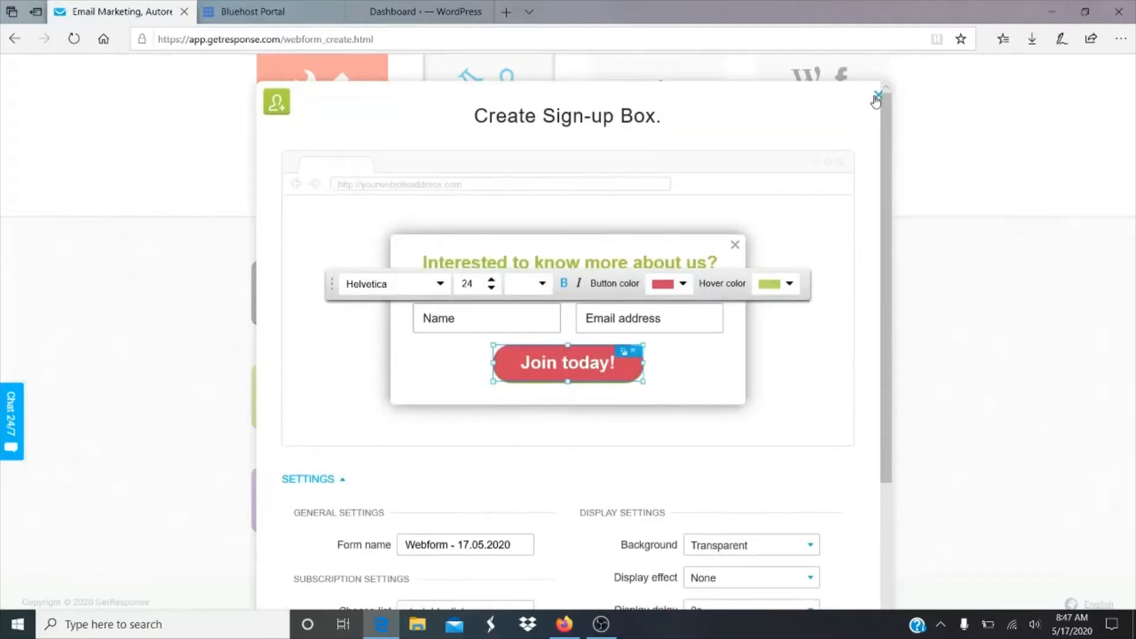
click(736, 248)
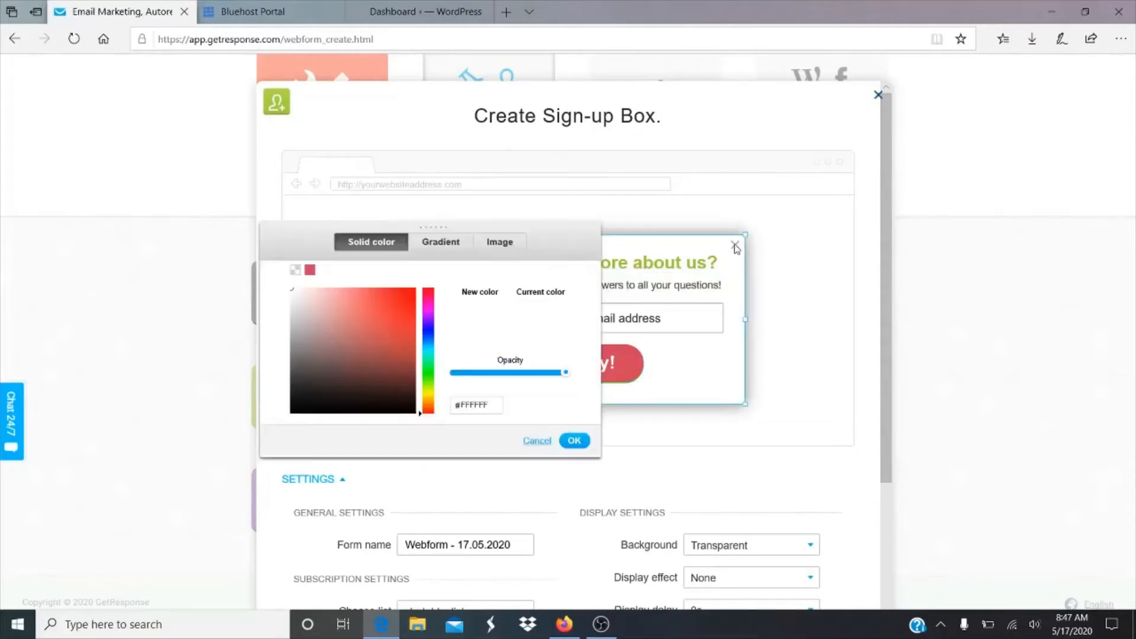
click(878, 96)
scroll(126, 227, up, 3)
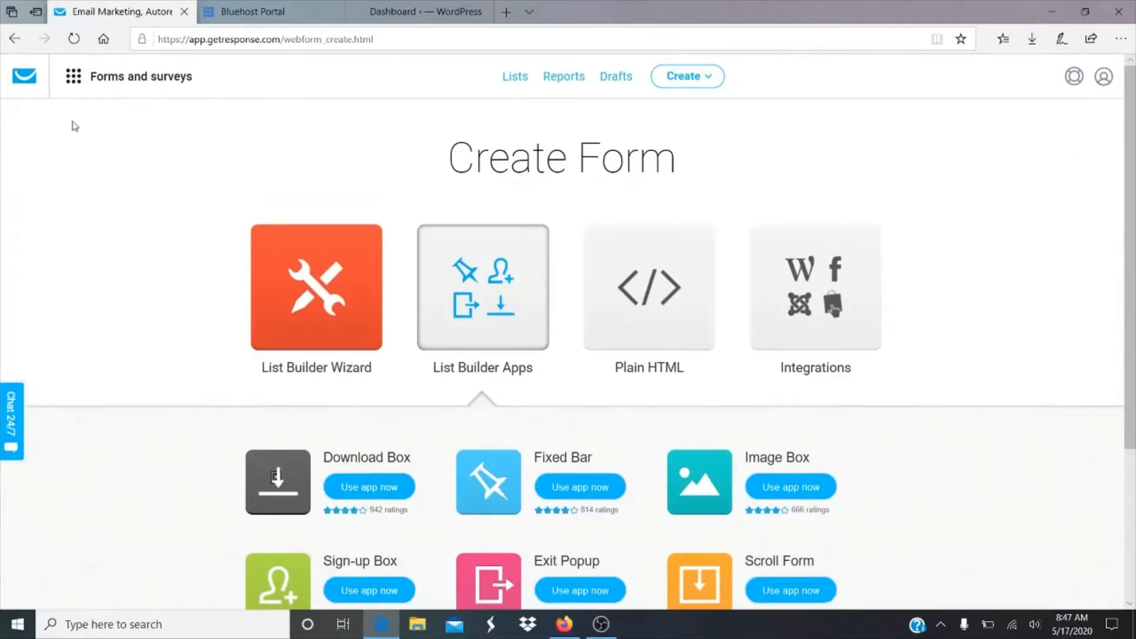
scroll(139, 400, down, 3)
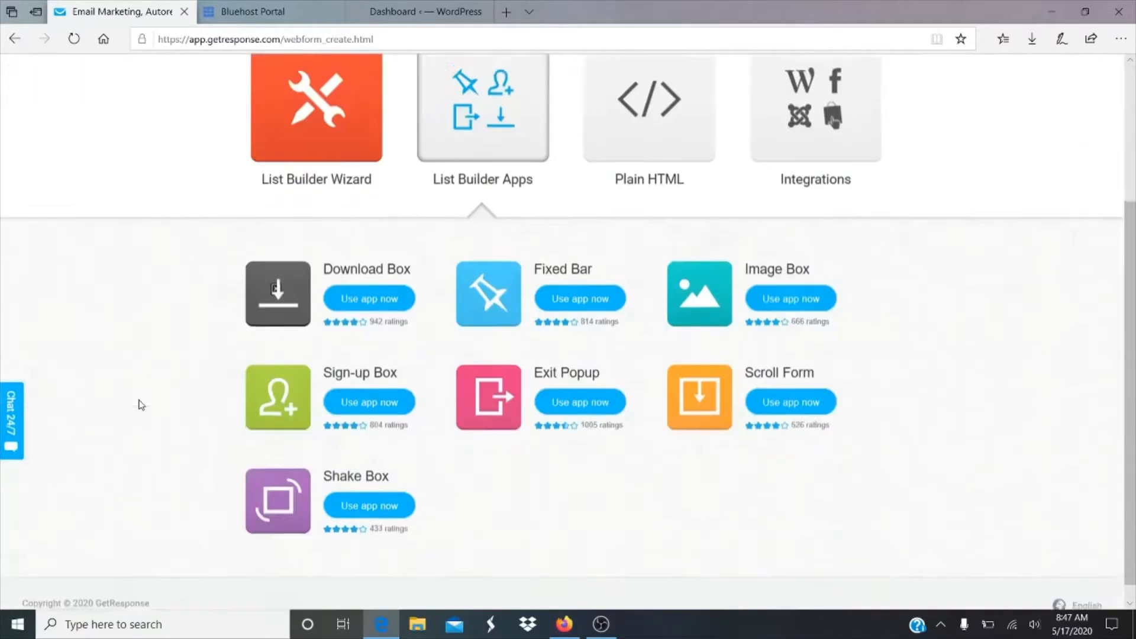
scroll(140, 400, up, 3)
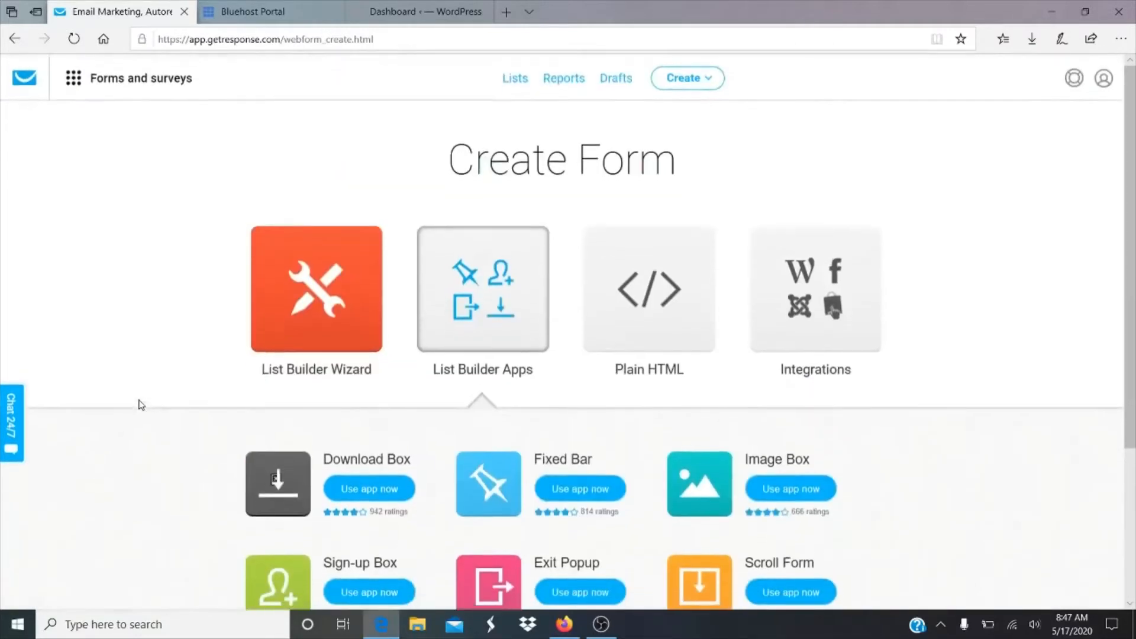
Go to the contact lists and create a new list named grlistex
click(511, 86)
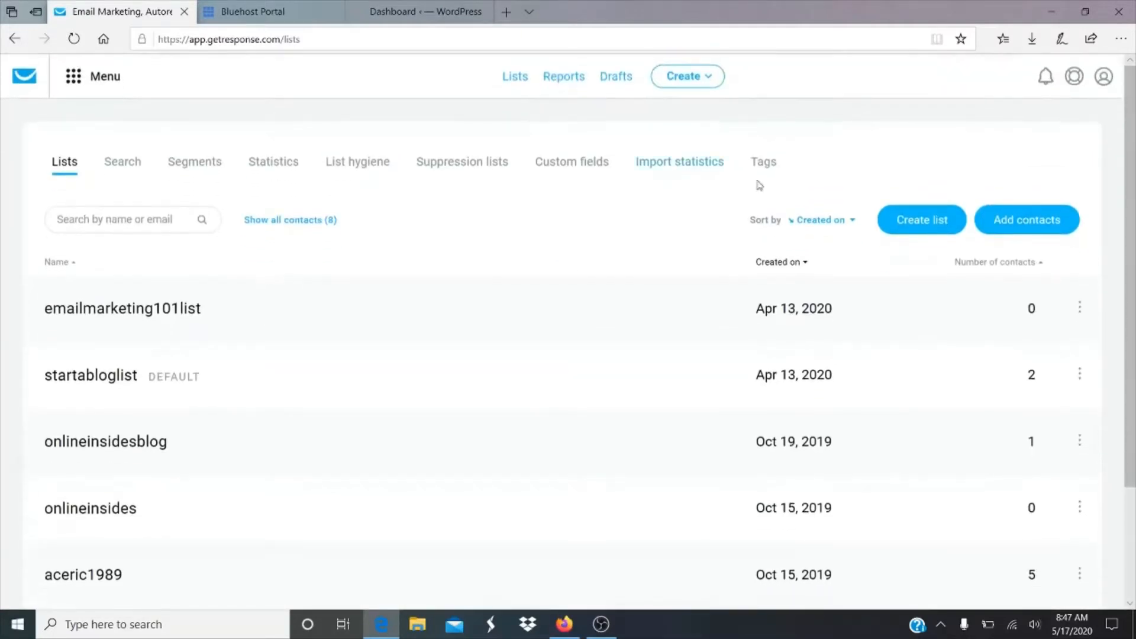
click(907, 231)
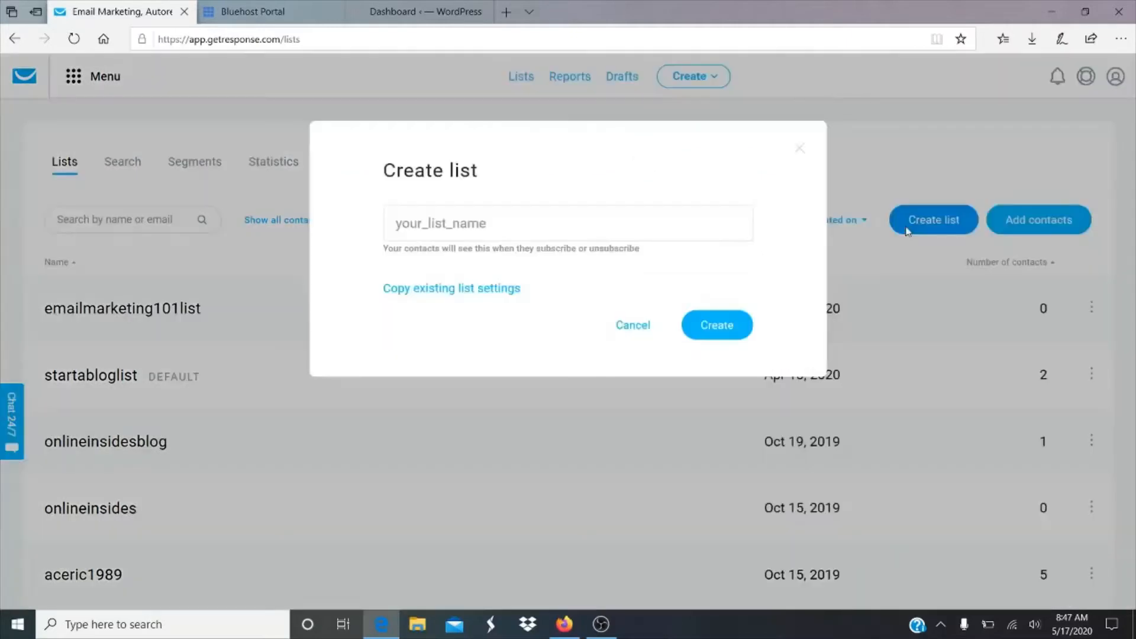
click(527, 235)
text(grlistex)
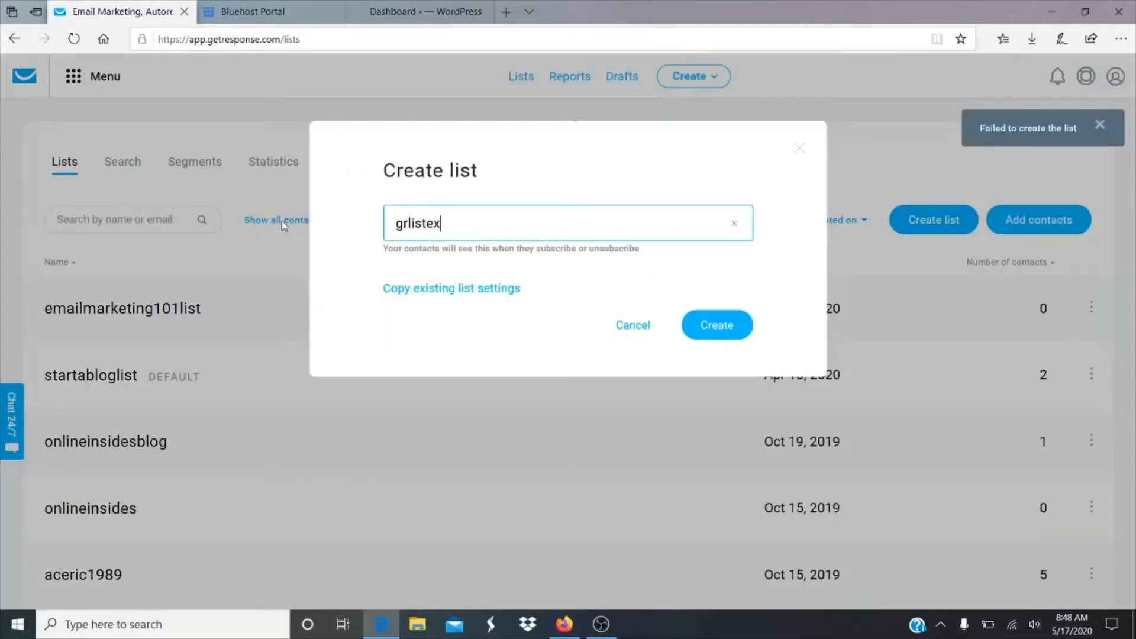
click(723, 336)
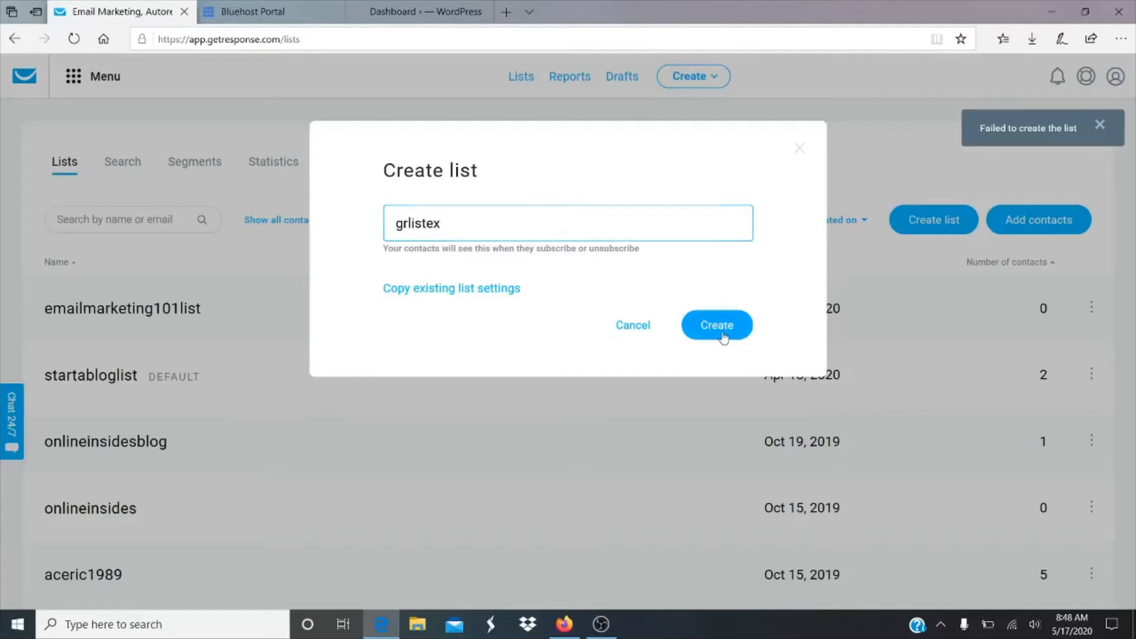
scroll(378, 378, down, 1)
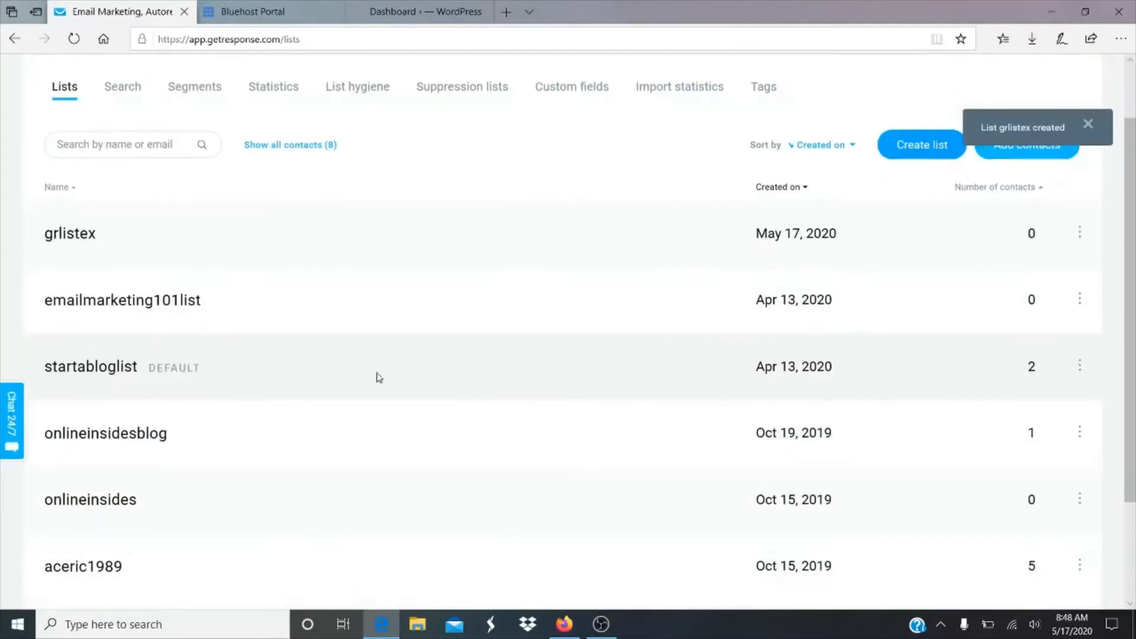
scroll(913, 221, up, 1)
click(1080, 308)
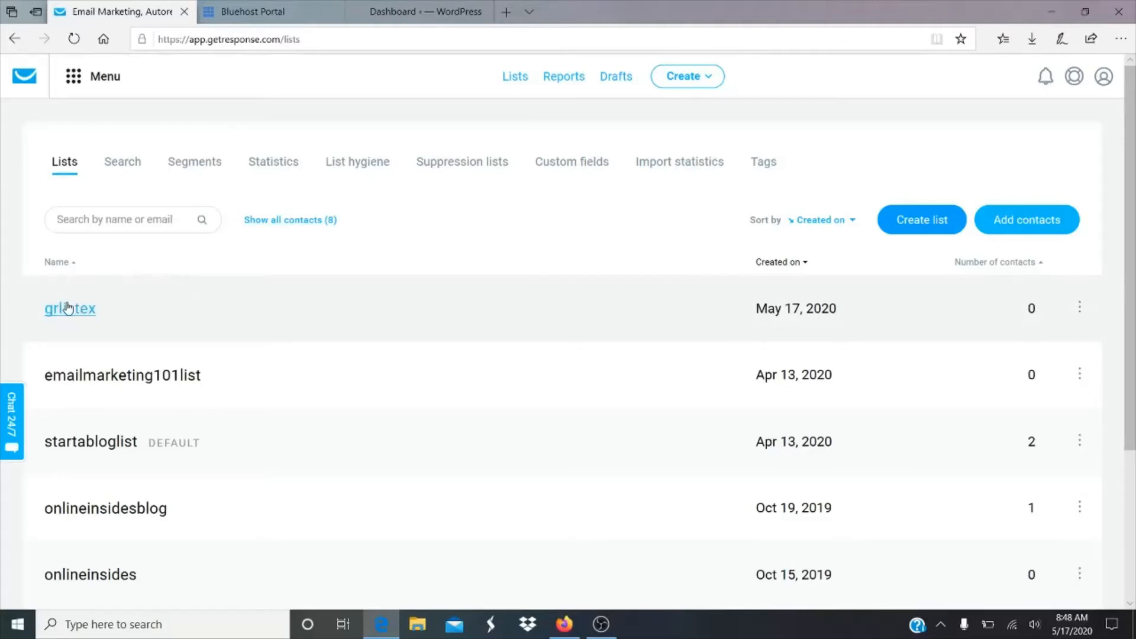
Start a new autoresponder from the dashboard and assign it to the grlistex list
click(27, 74)
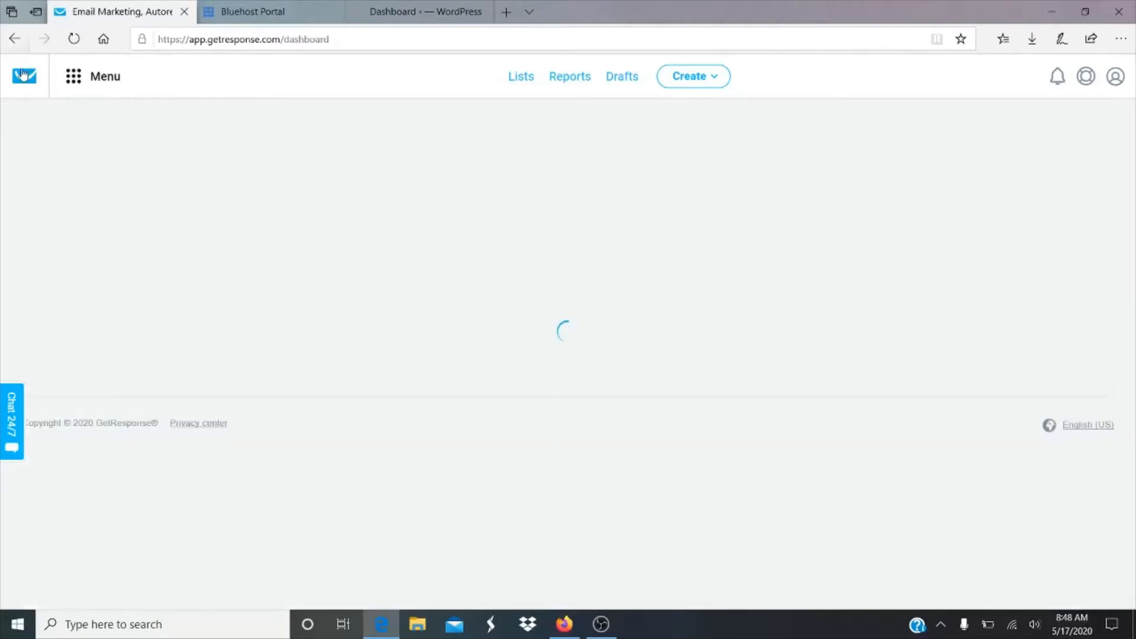
scroll(95, 355, down, 1)
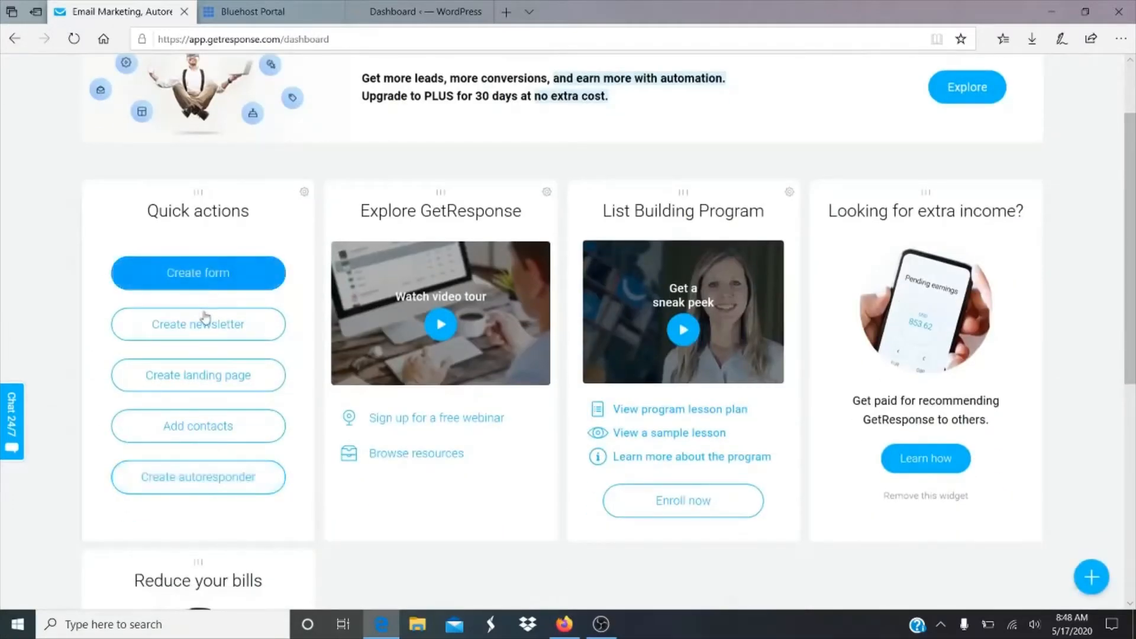
click(212, 496)
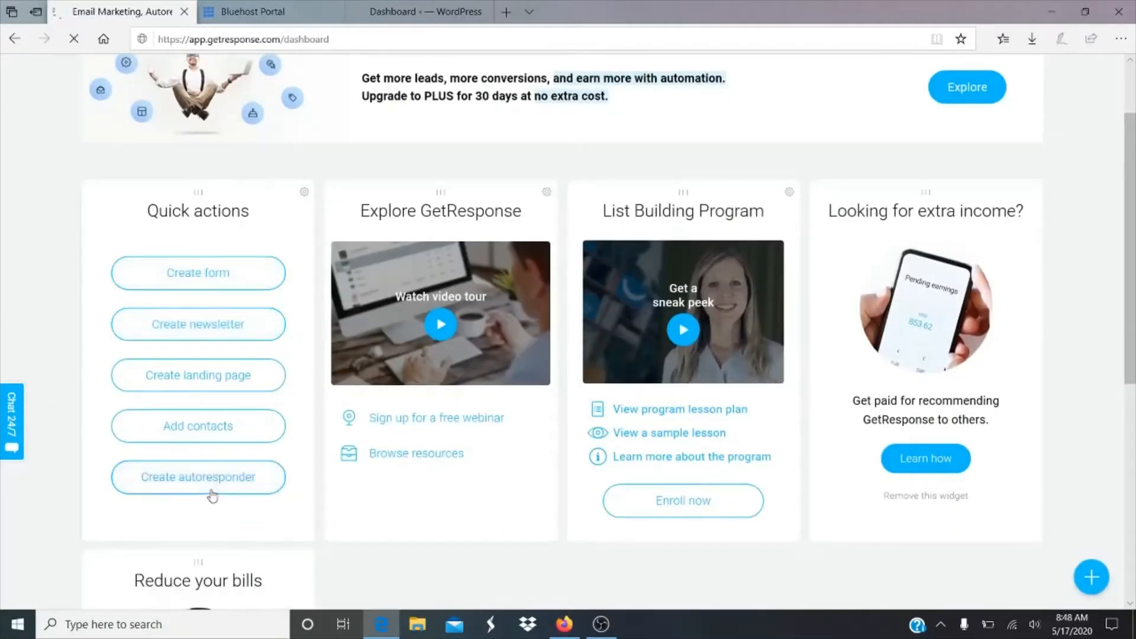
scroll(617, 414, down, 1)
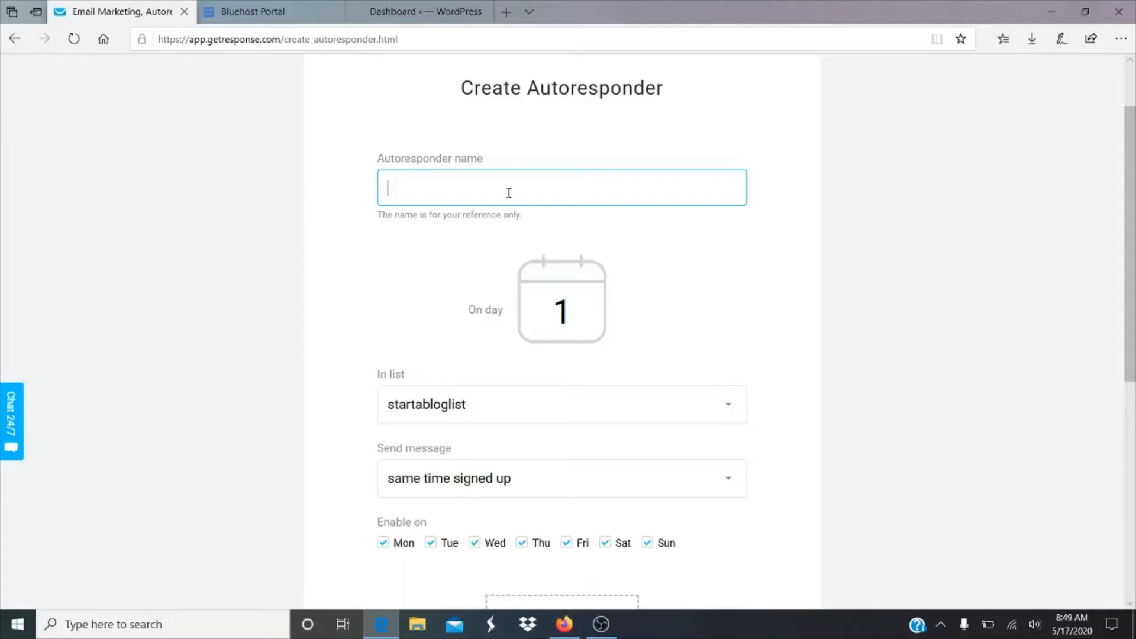
click(732, 413)
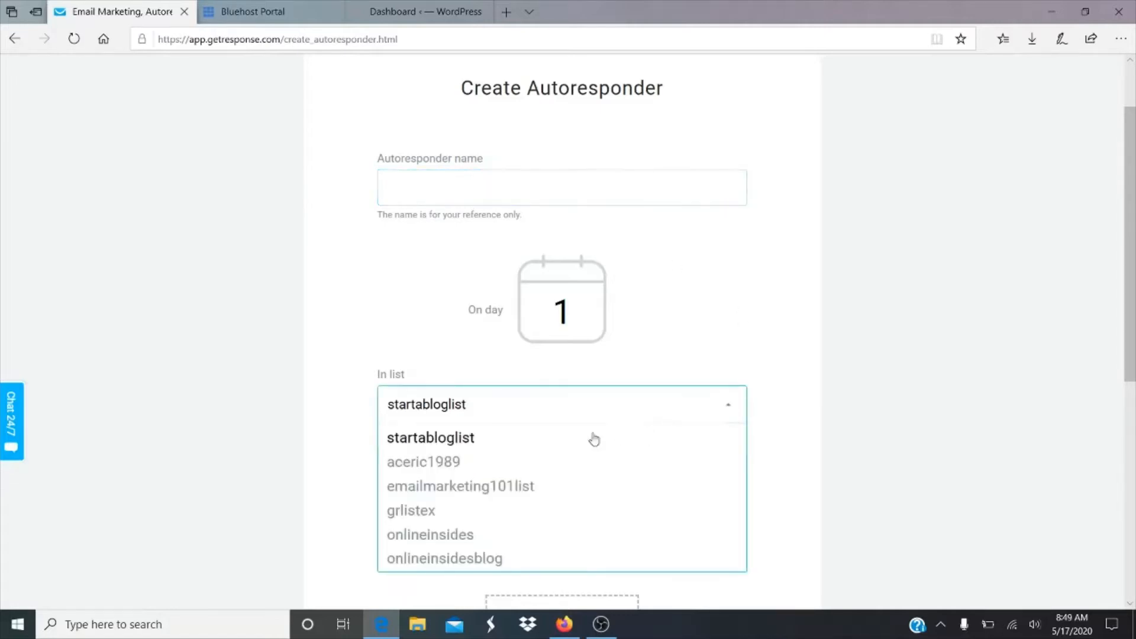
click(423, 519)
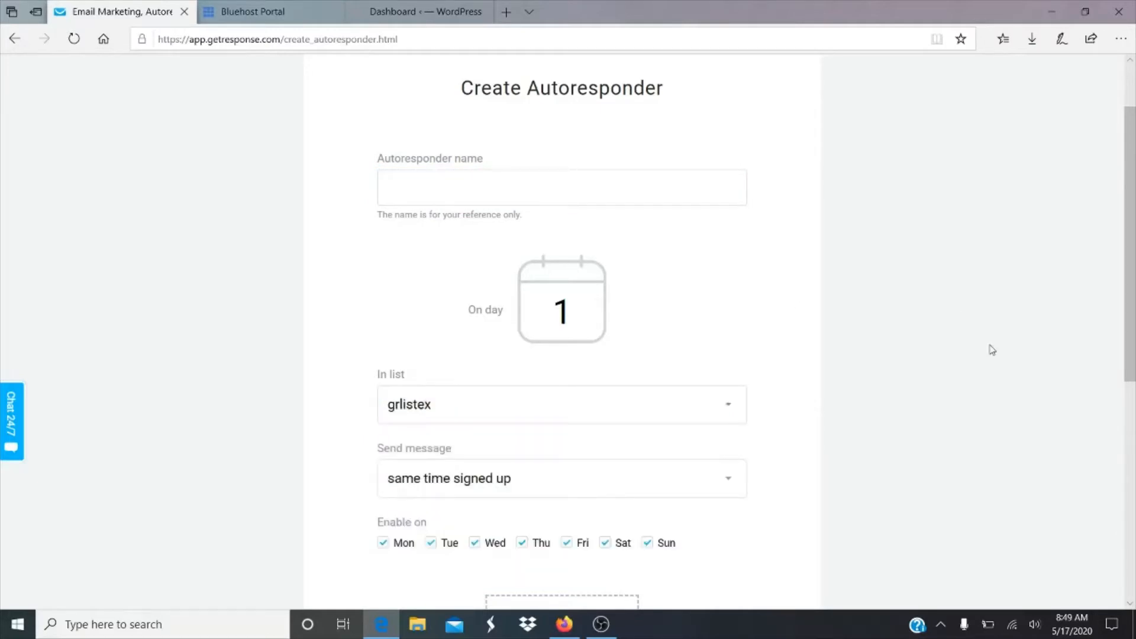
Create a new email for the autoresponder and set its message name to "example mss"
scroll(989, 349, down, 5)
scroll(990, 350, down, 1)
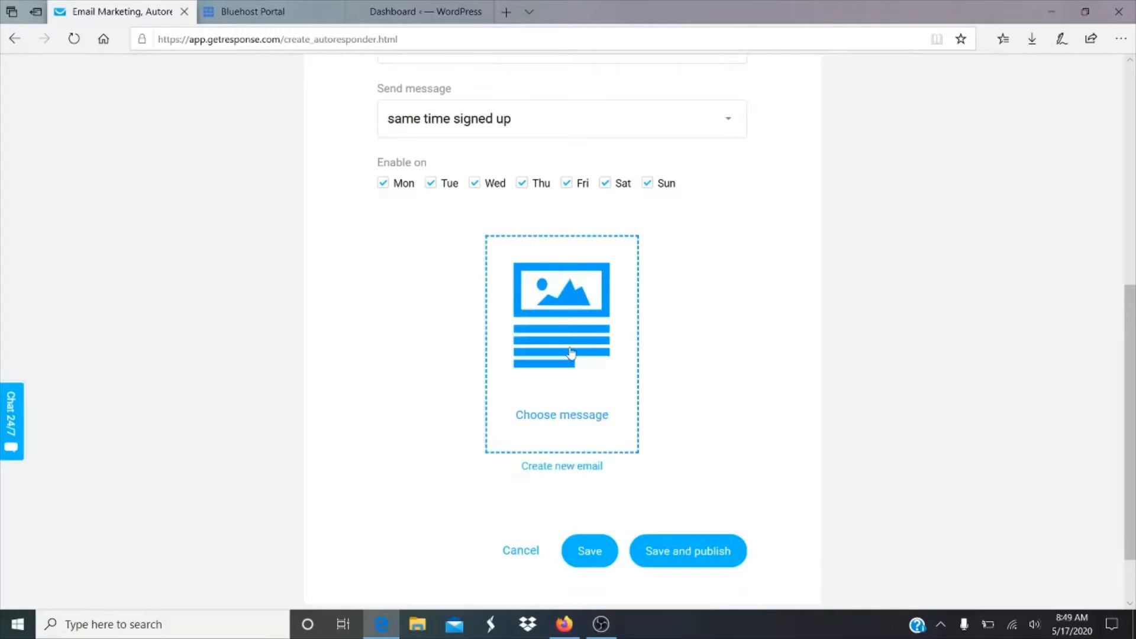
click(570, 468)
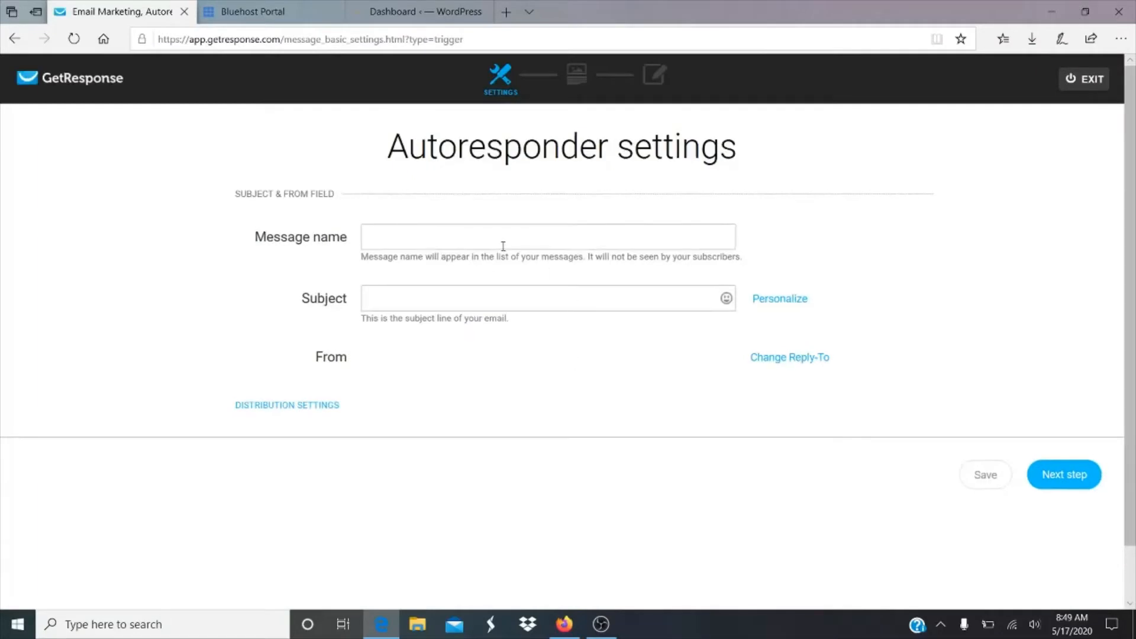
click(503, 246)
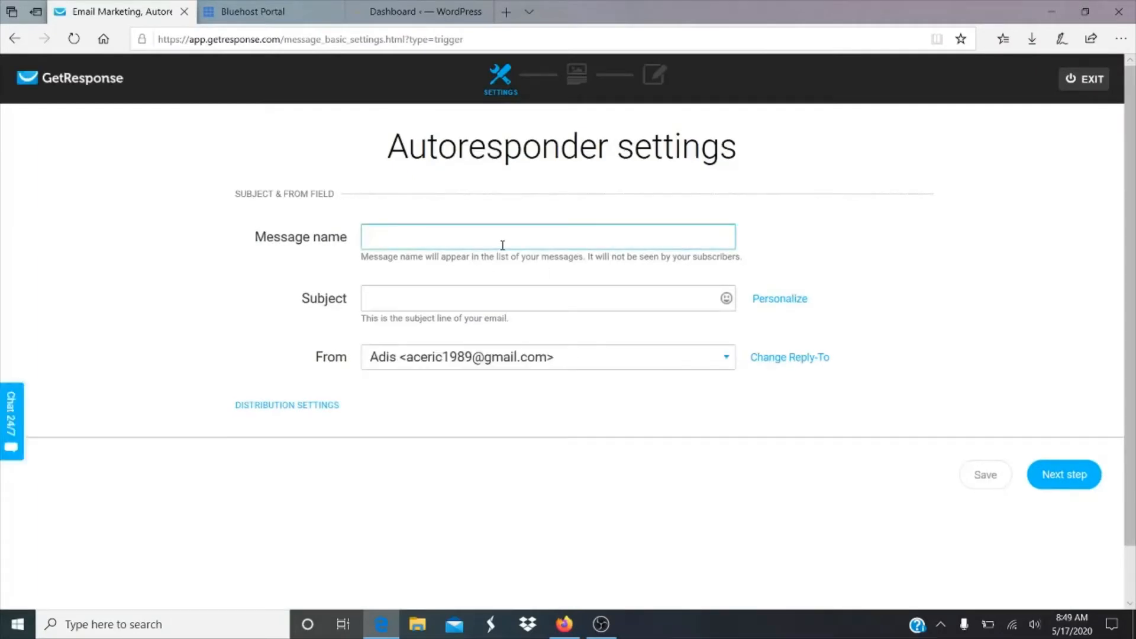
text(example mss)
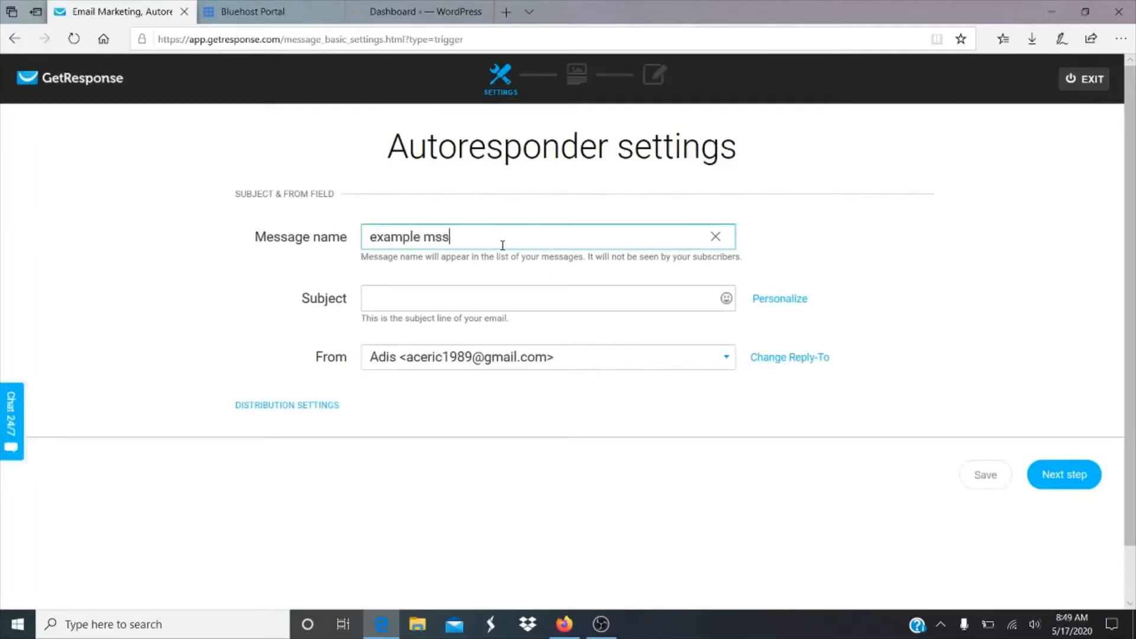
Set the email subject to "hey there[[name]] how you doing?" using the name personalization field, ending with a grinning emoji
click(499, 294)
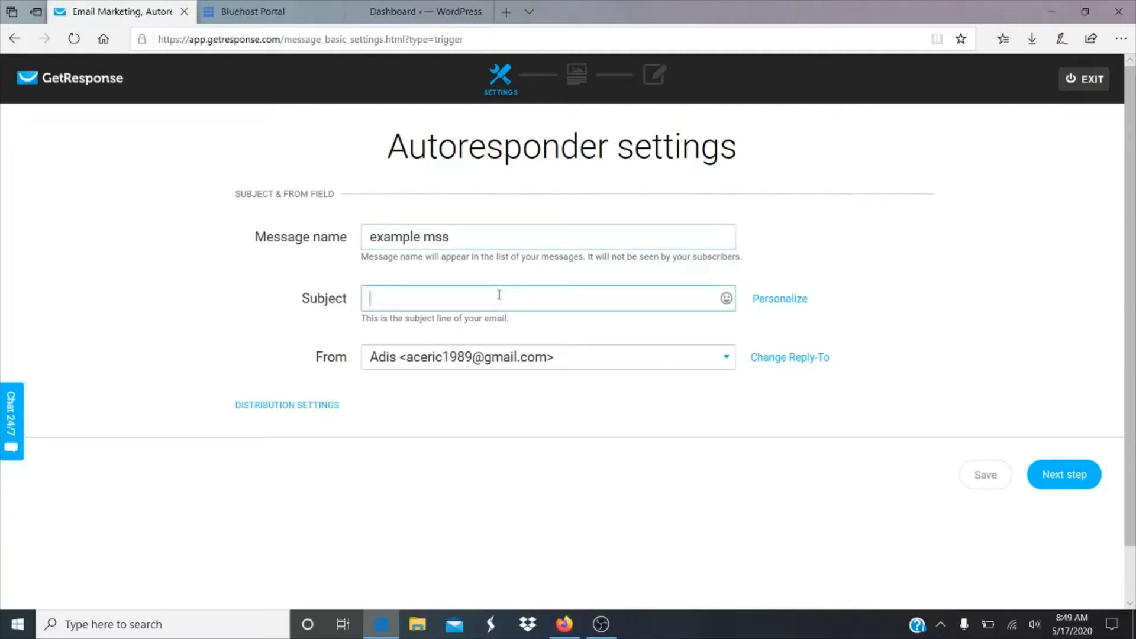
text(hey there)
click(772, 301)
click(776, 303)
click(799, 299)
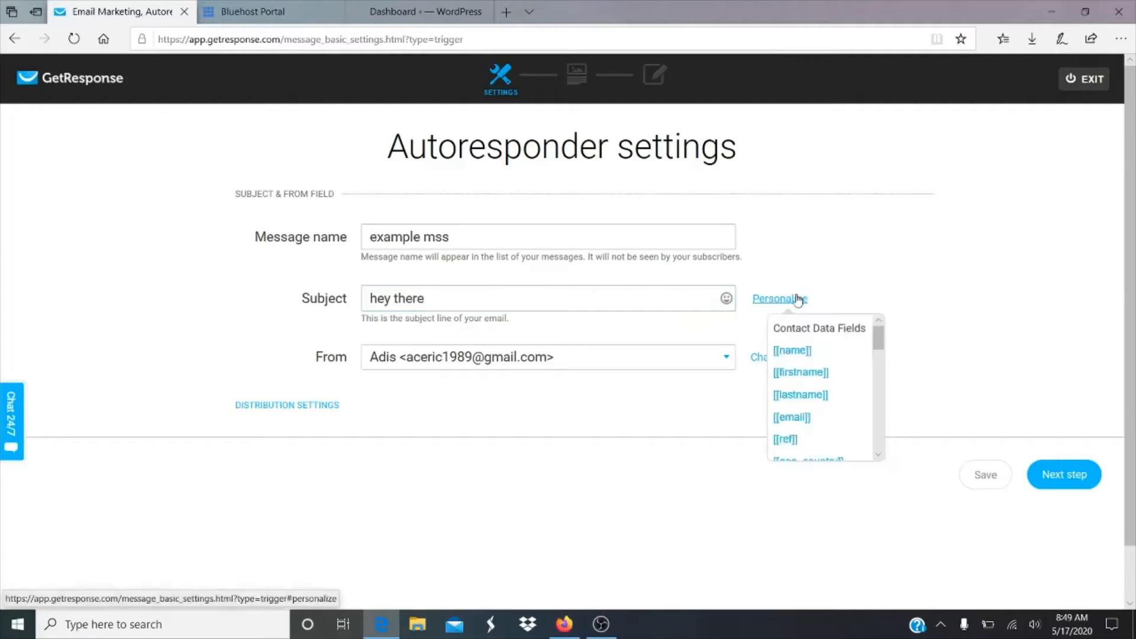
click(796, 355)
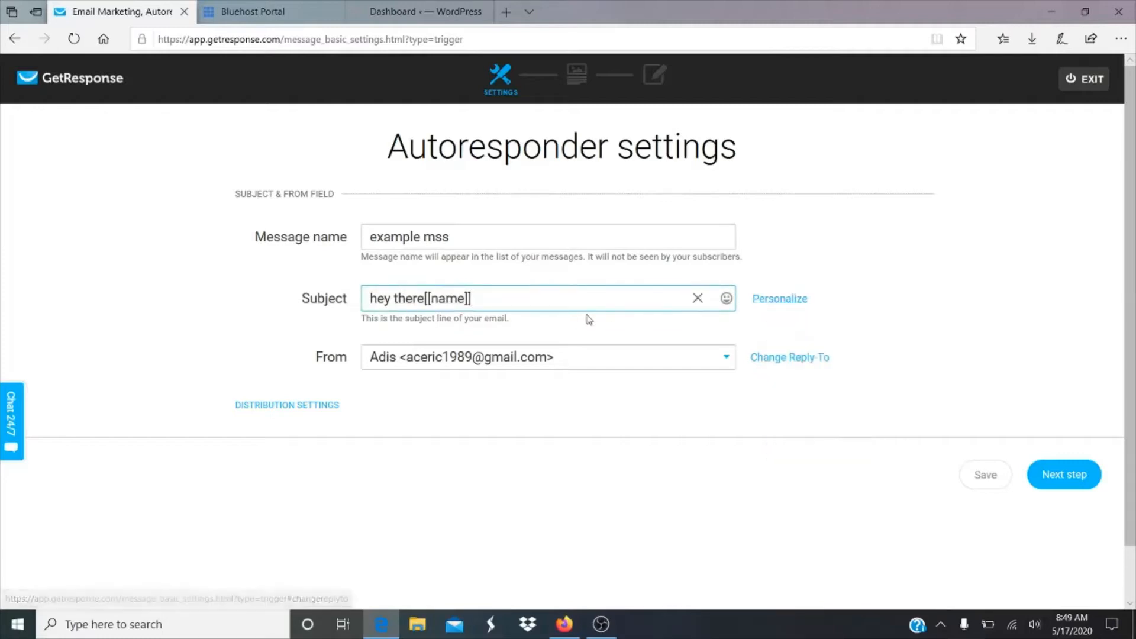
text(how you doing?)
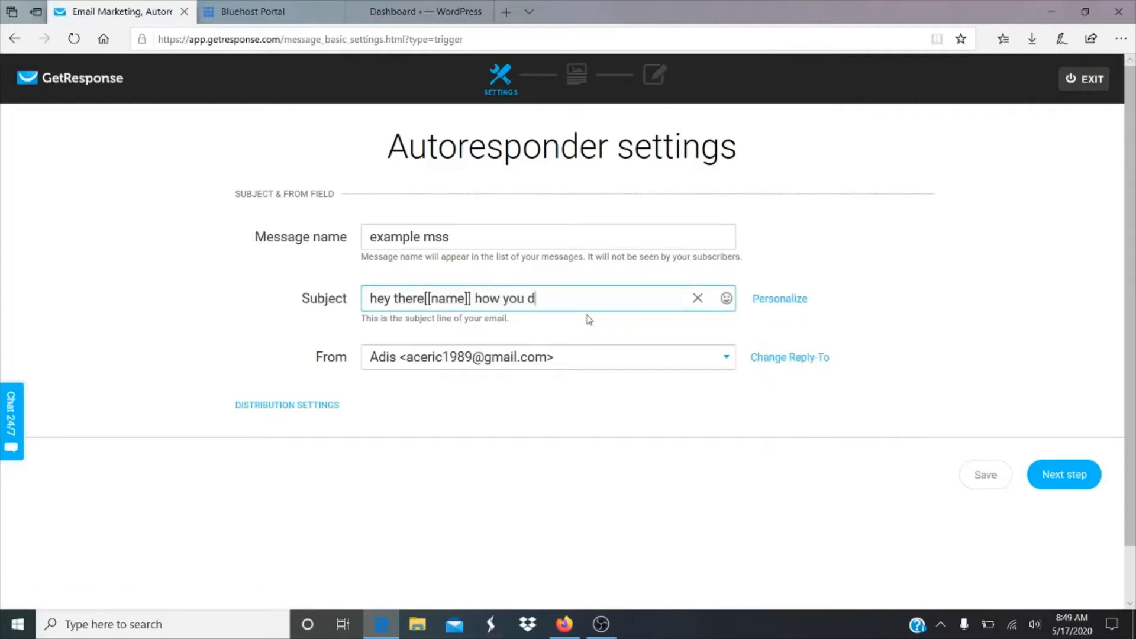
click(726, 299)
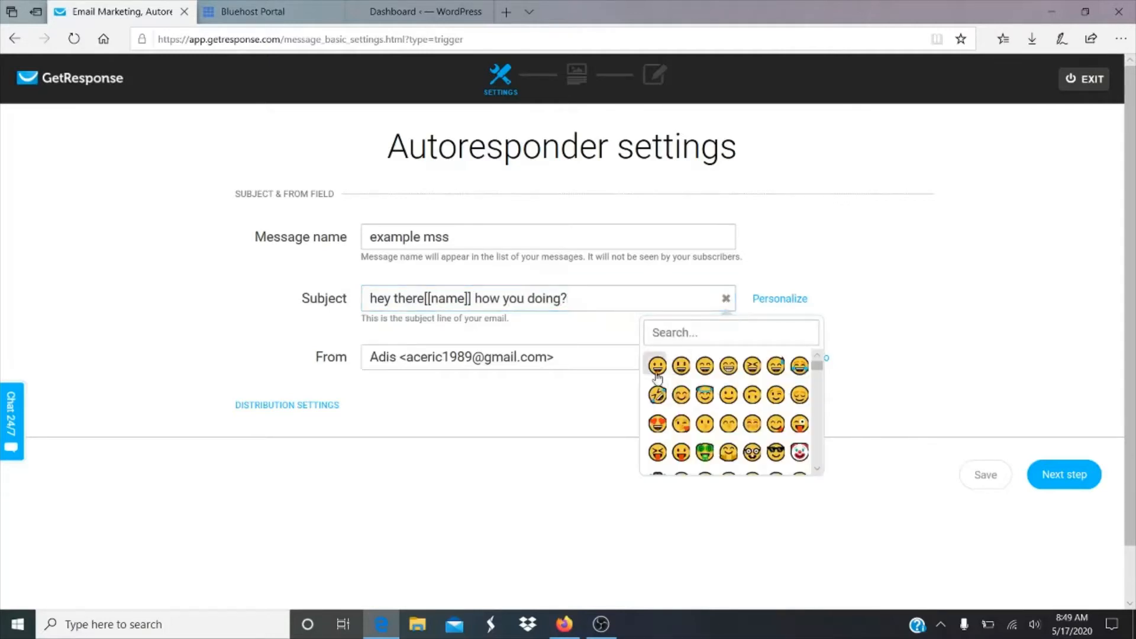
click(658, 366)
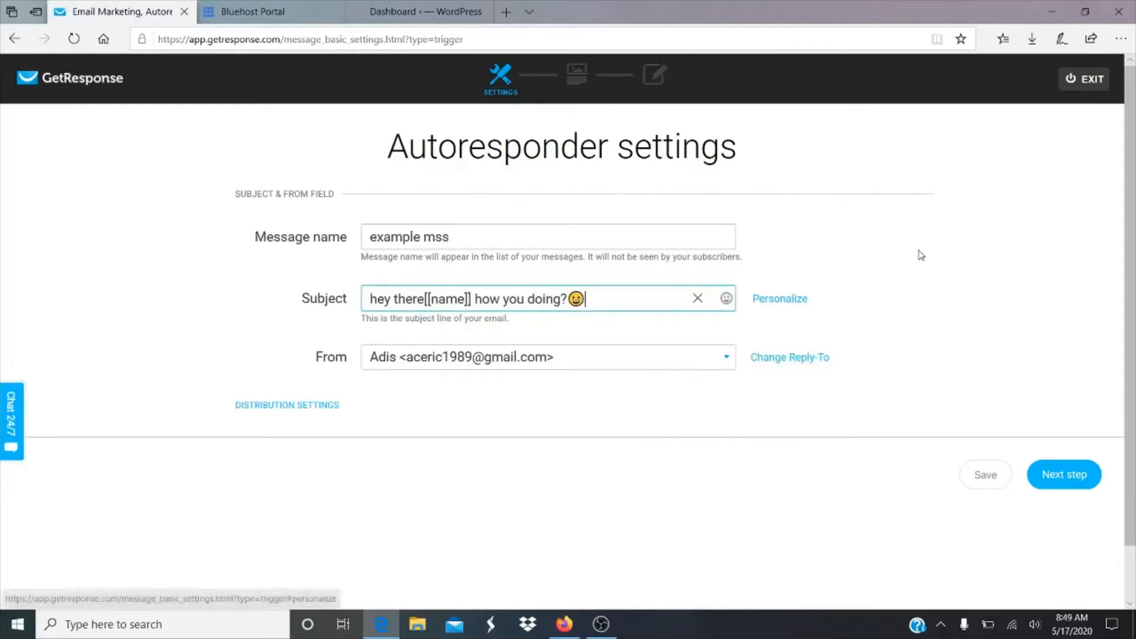
Continue to the email's template selection and browse the predesigned templates
click(1063, 476)
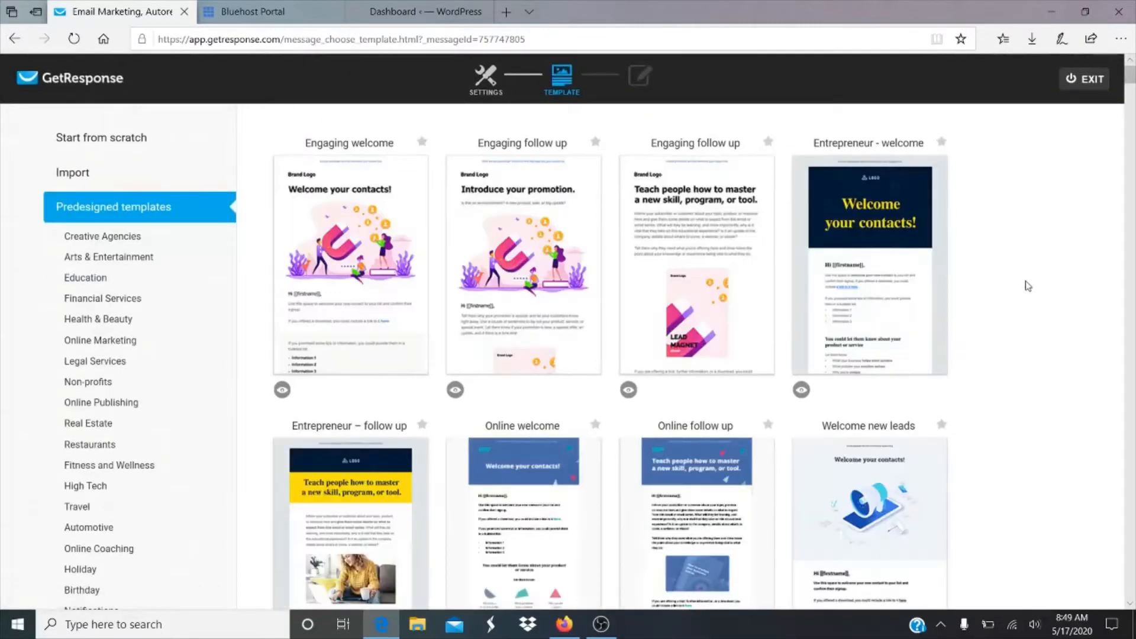
scroll(1028, 285, down, 2)
scroll(1028, 285, down, 12)
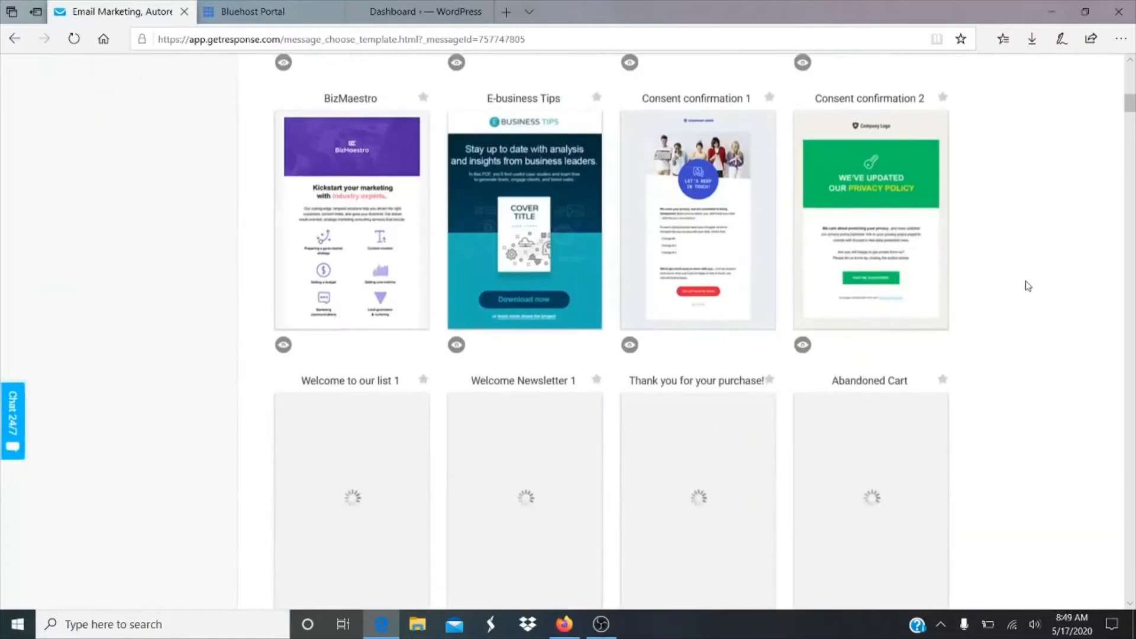
Use the predesigned "Engaging follow up" template with the "Introduce your promotion." heading for the email
scroll(1028, 286, up, 8)
scroll(1028, 286, up, 4)
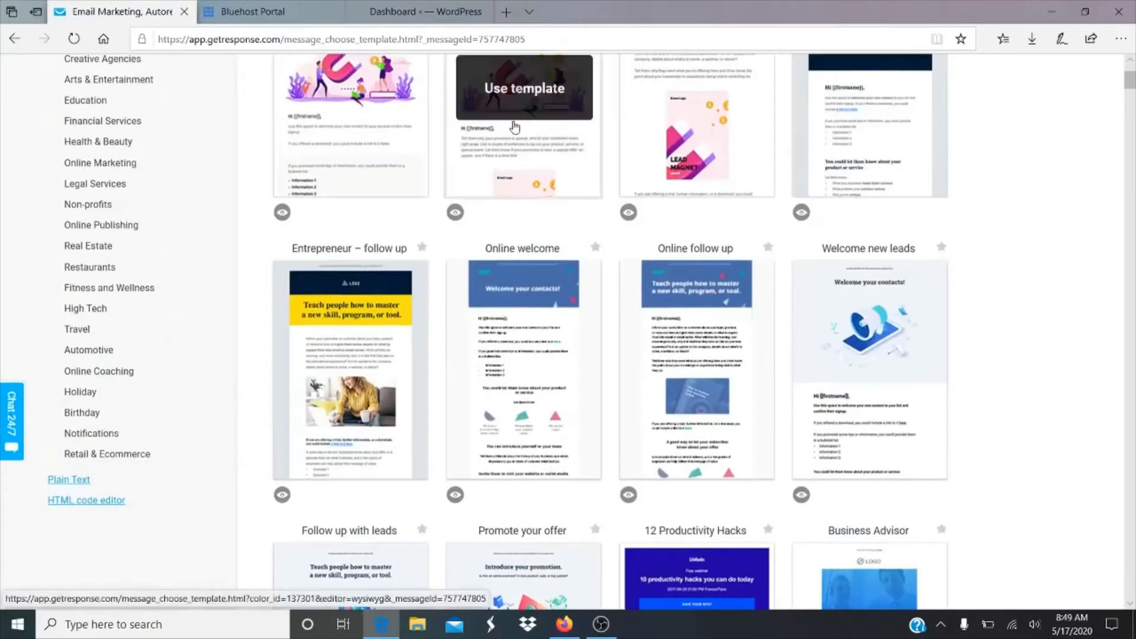
scroll(148, 140, up, 4)
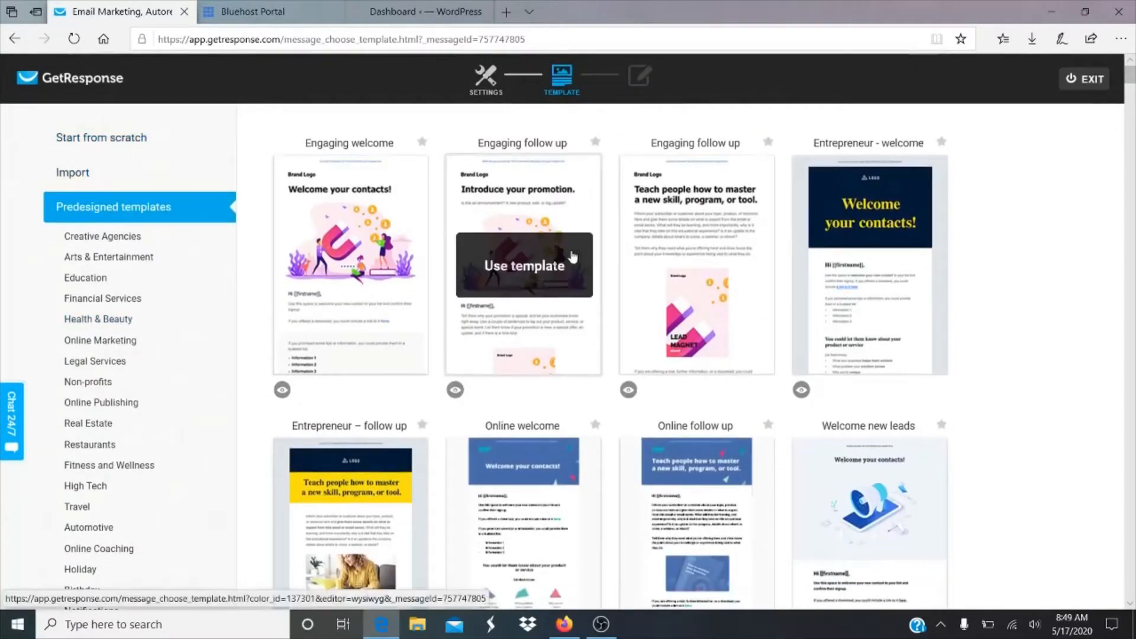
click(572, 257)
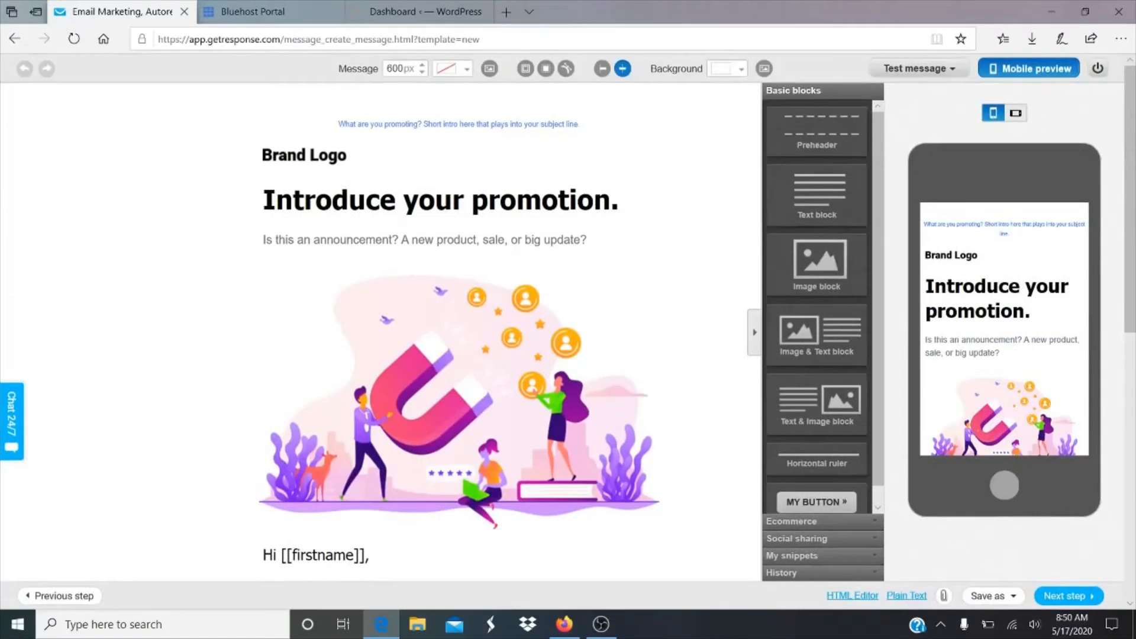
Replace the line below the "Introduce your promotion." heading with "welcome to the channel!"
click(579, 201)
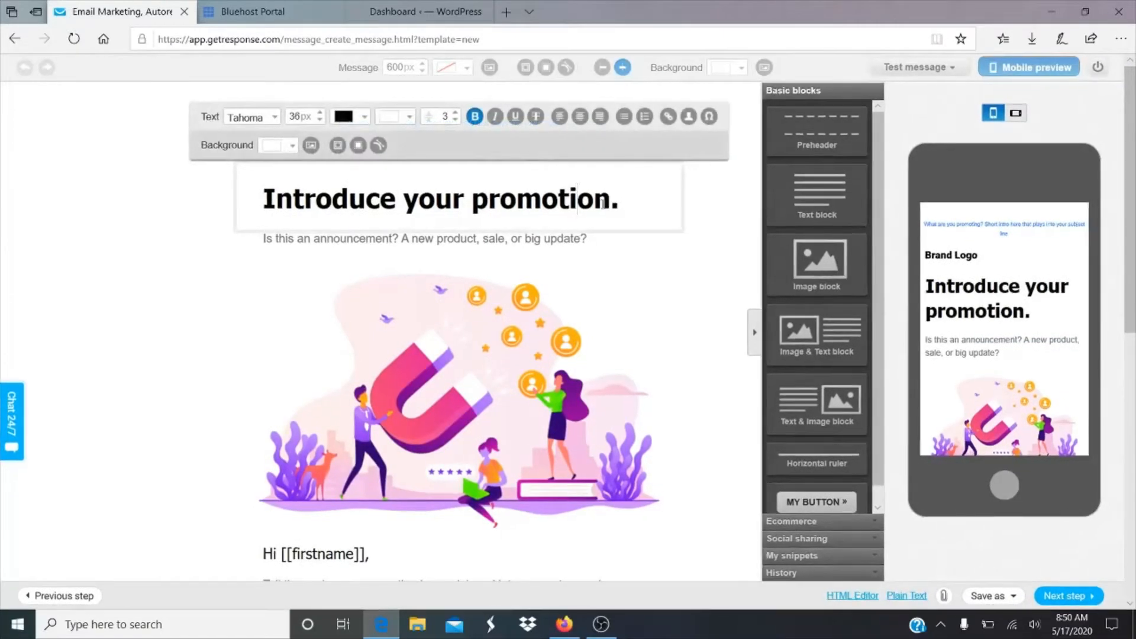
scroll(602, 204, down, 1)
click(620, 213)
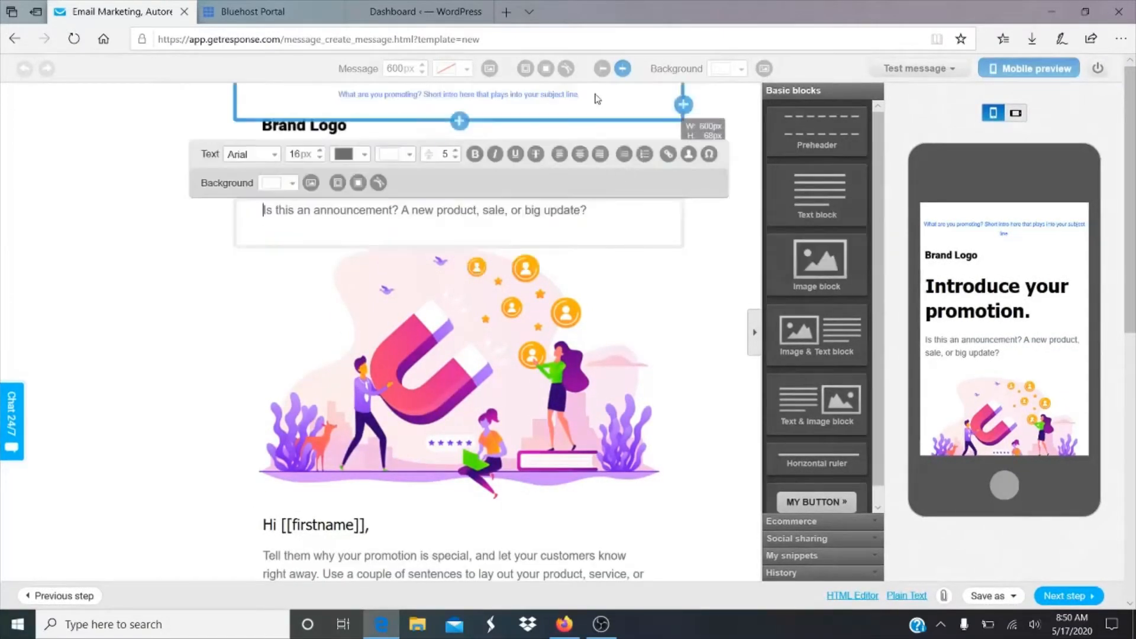
key(End)
key(BackSpace)
key(BackSpace)
key(BackSpace)
key(BackSpace)
key(BackSpace)
key(BackSpace)
key(BackSpace)
key(BackSpace)
key(BackSpace)
key(BackSpace)
key(BackSpace)
key(BackSpace)
key(BackSpace)
key(BackSpace)
key(BackSpace)
key(BackSpace)
key(BackSpace)
key(BackSpace)
key(BackSpace)
key(BackSpace)
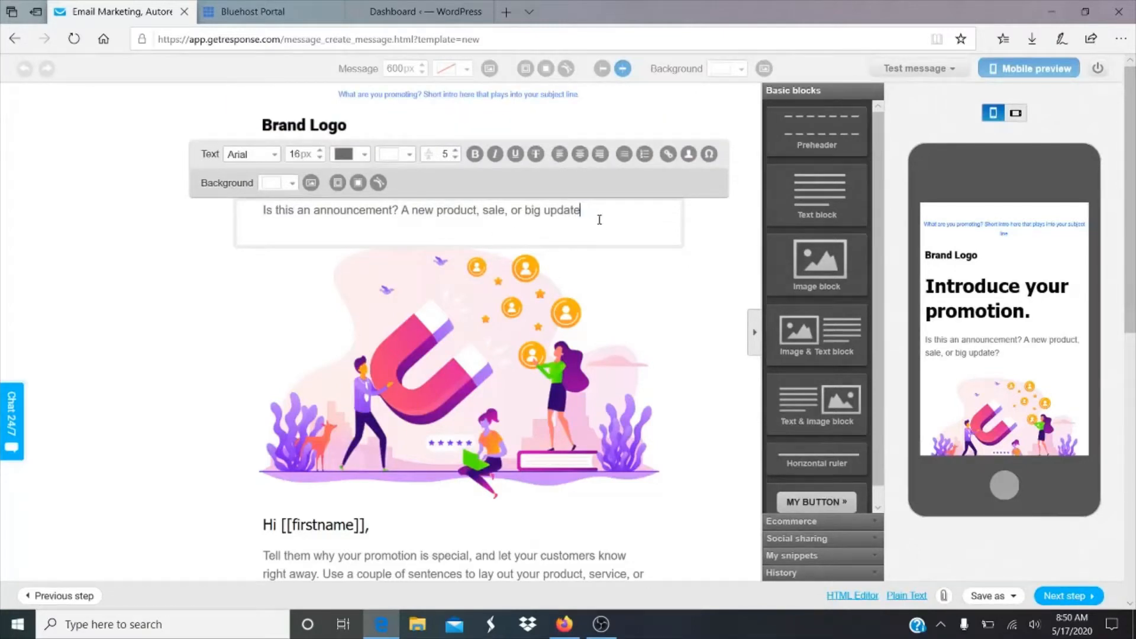
key(BackSpace)
key(BackSpace)
key(BackSpace)
key(BackSpace)
key(BackSpace)
key(BackSpace)
key(BackSpace)
key(BackSpace)
key(BackSpace)
key(BackSpace)
key(BackSpace)
key(BackSpace)
key(BackSpace)
key(BackSpace)
key(BackSpace)
key(BackSpace)
key(BackSpace)
key(BackSpace)
key(BackSpace)
key(BackSpace)
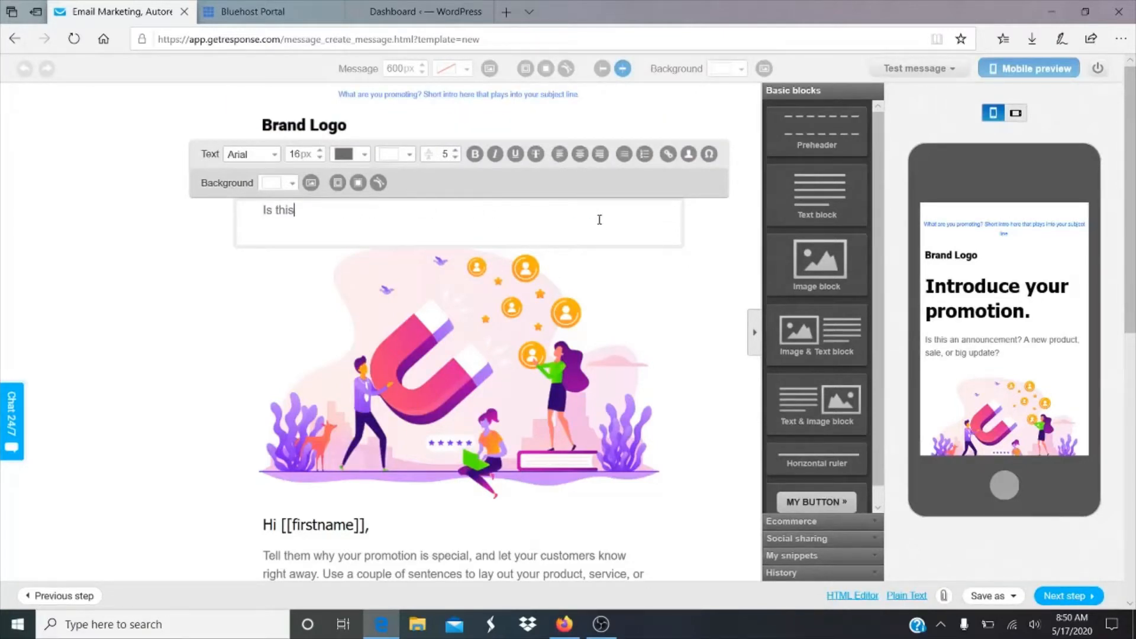
text(welcome to the channel!)
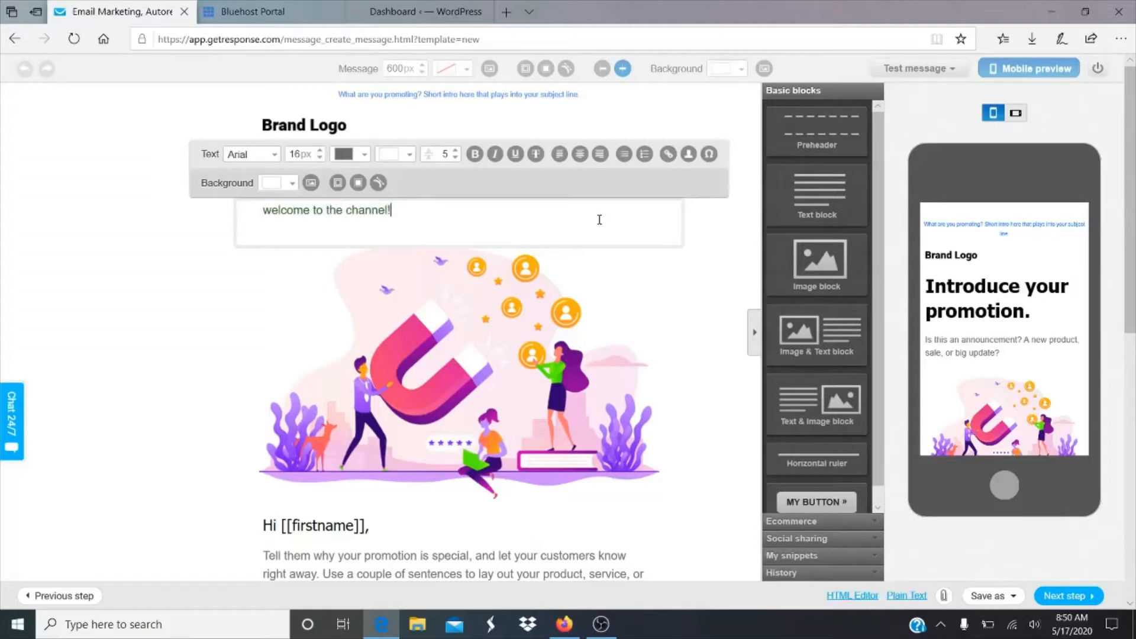
View the link settings of the main magnet illustration without adding a link
click(505, 416)
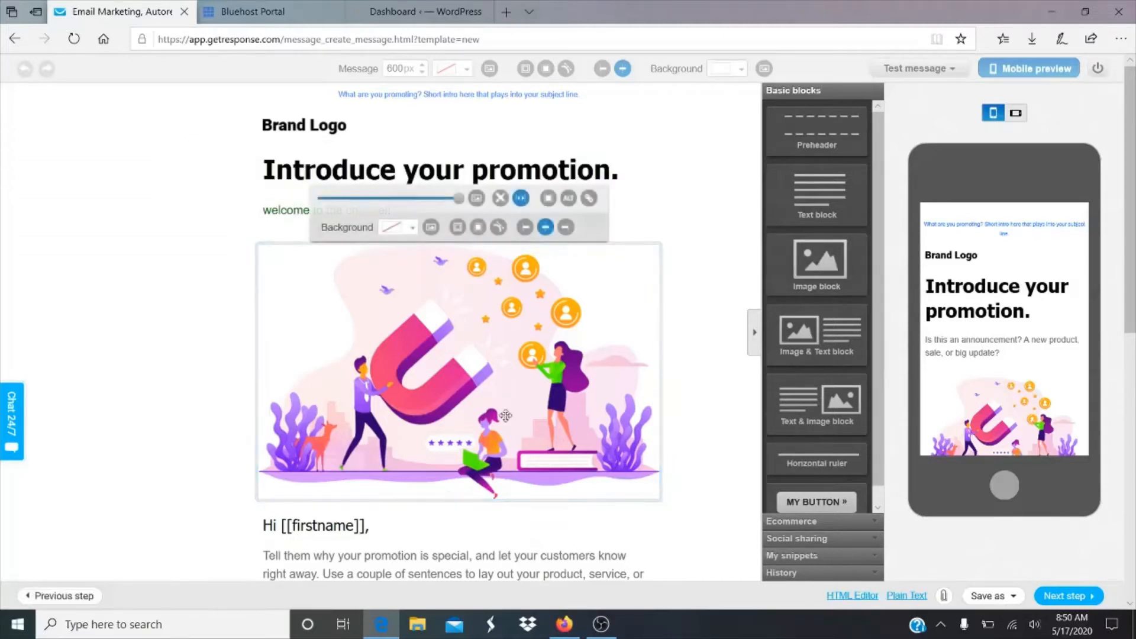
click(589, 198)
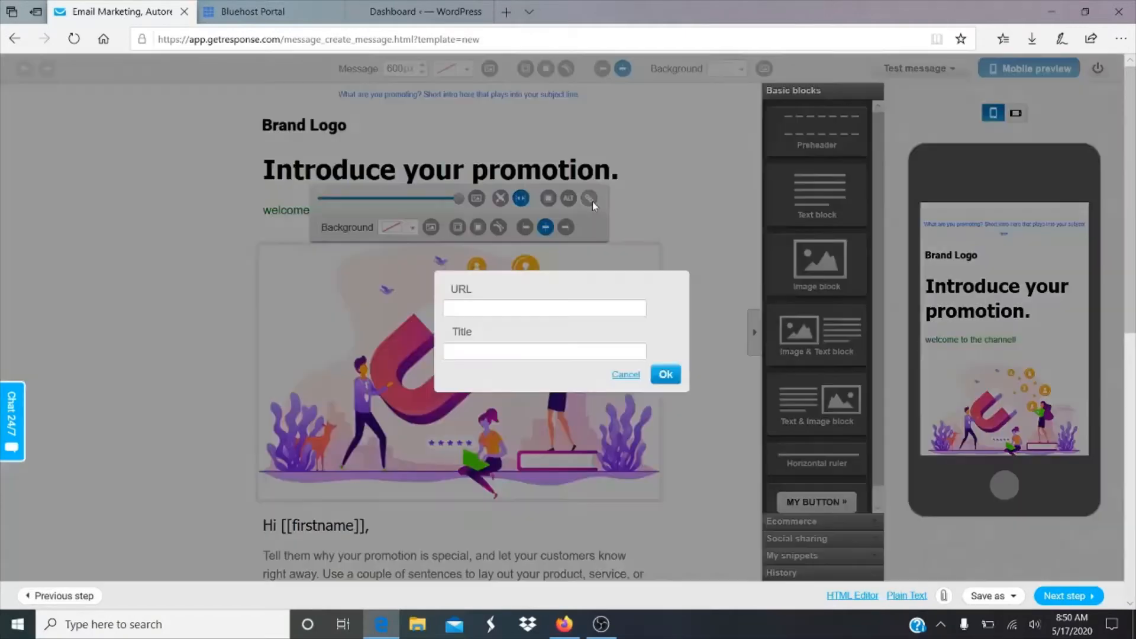
click(626, 375)
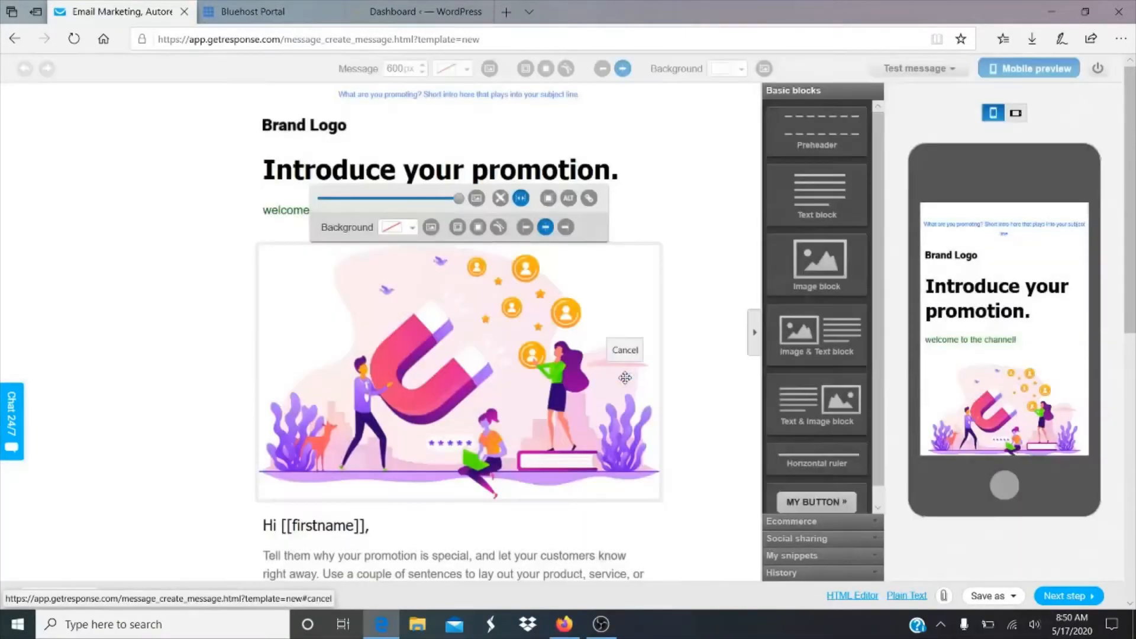
Change the background colour of the email's LEARN MORE button to red
scroll(656, 374, down, 5)
scroll(656, 374, down, 5)
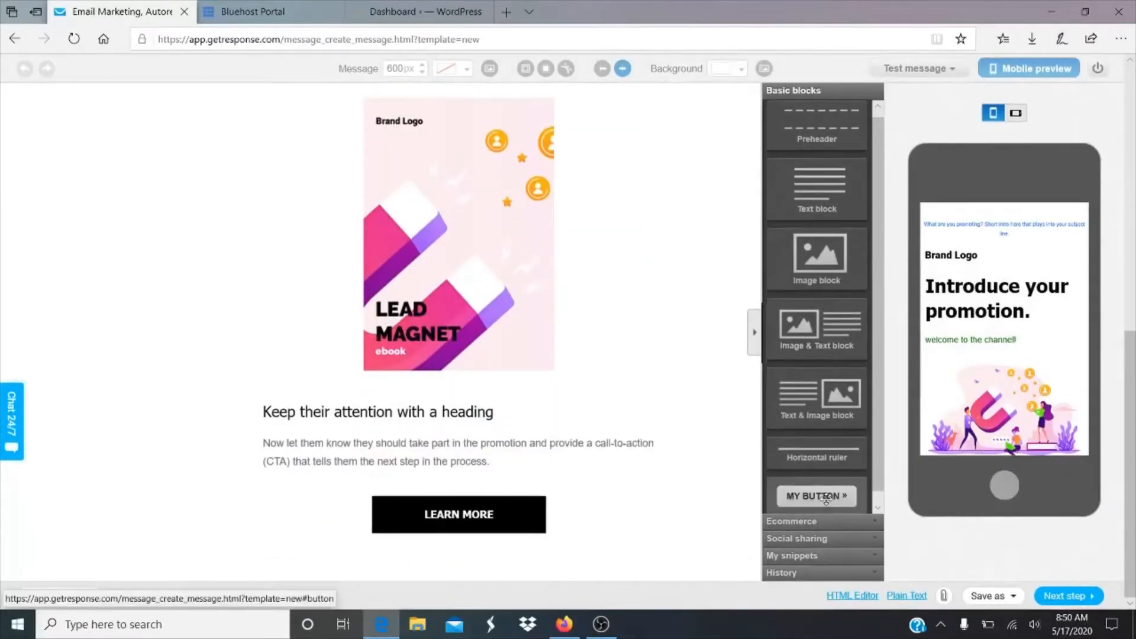
click(521, 524)
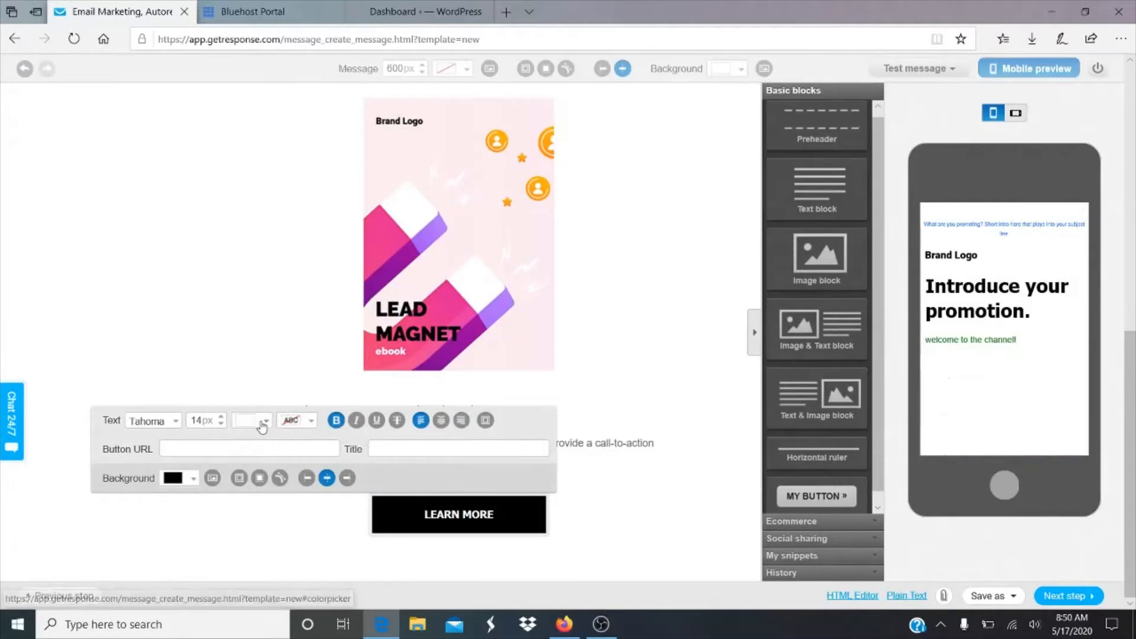
click(250, 428)
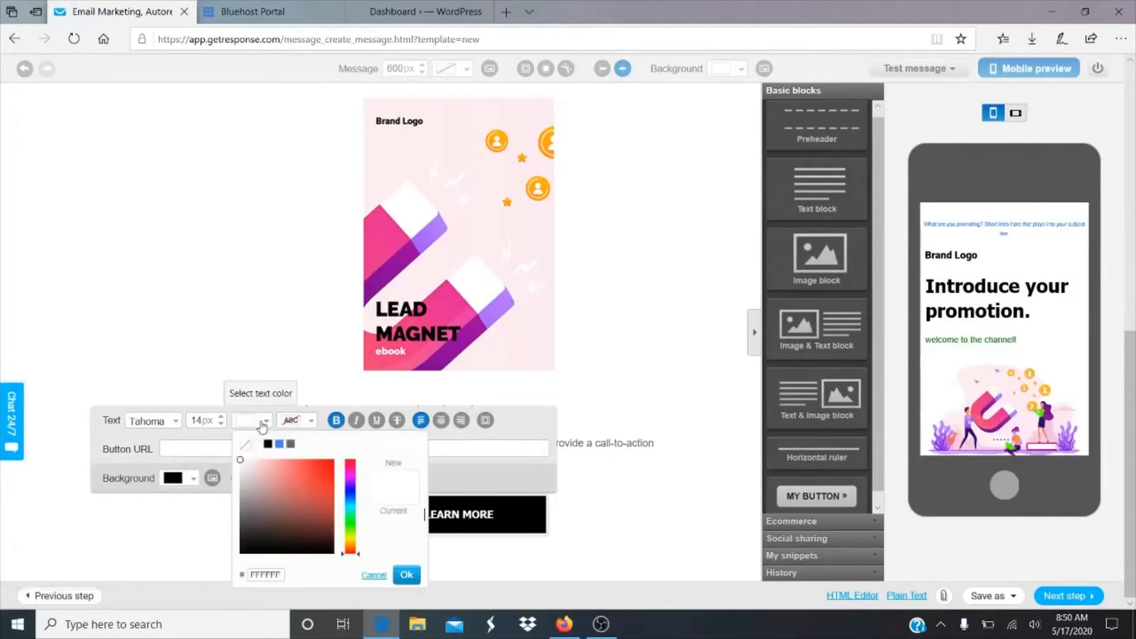
click(196, 479)
click(195, 479)
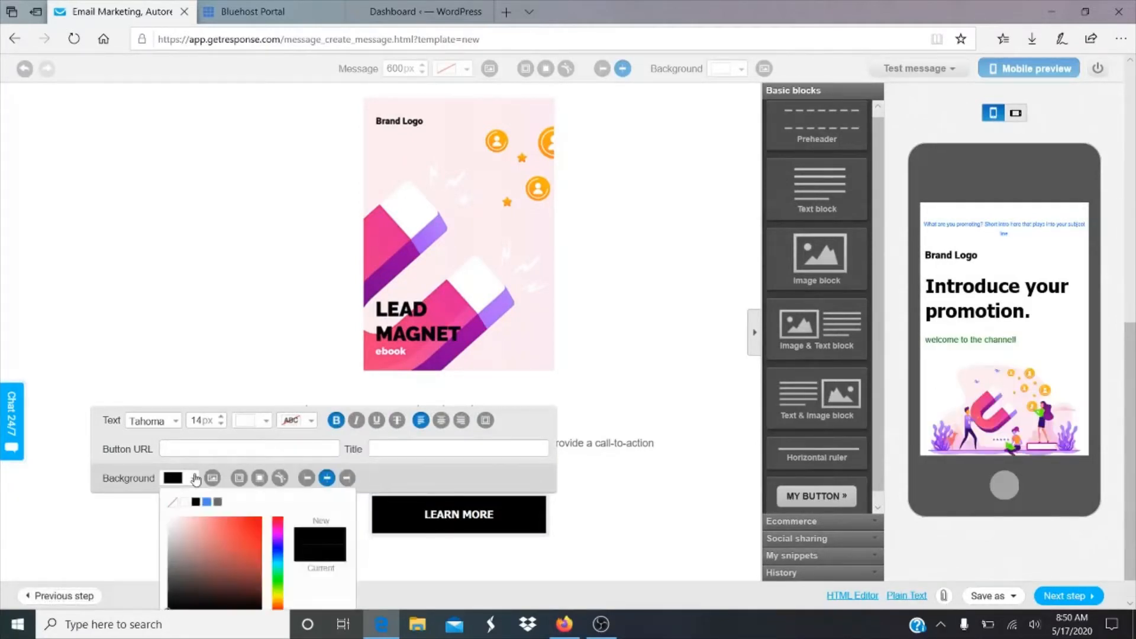
click(254, 543)
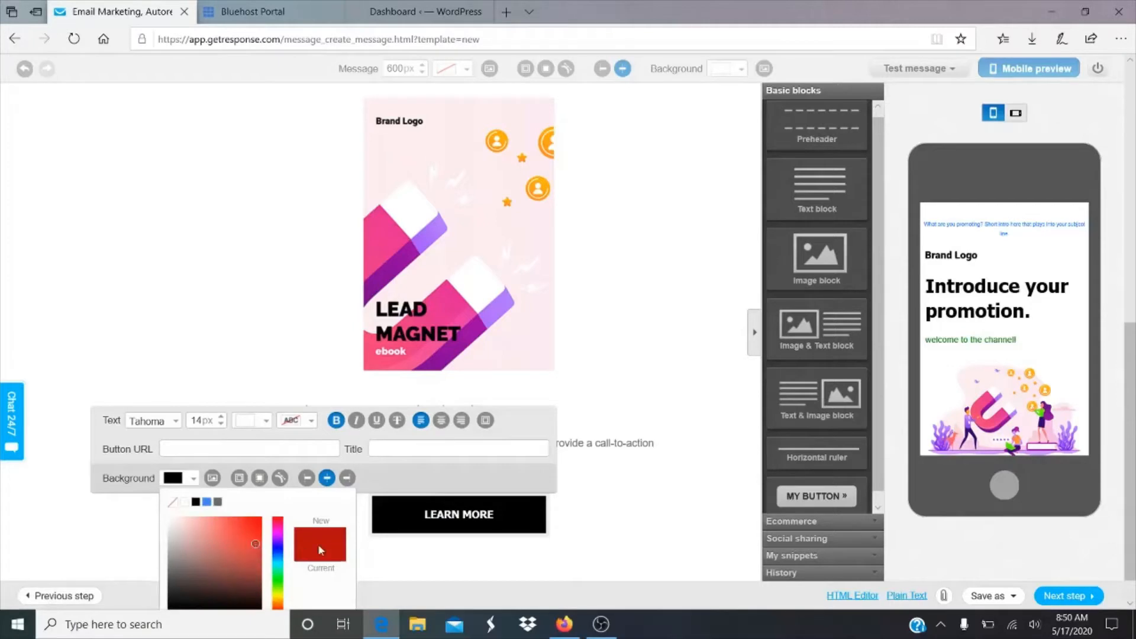
scroll(318, 545, down, 1)
click(331, 610)
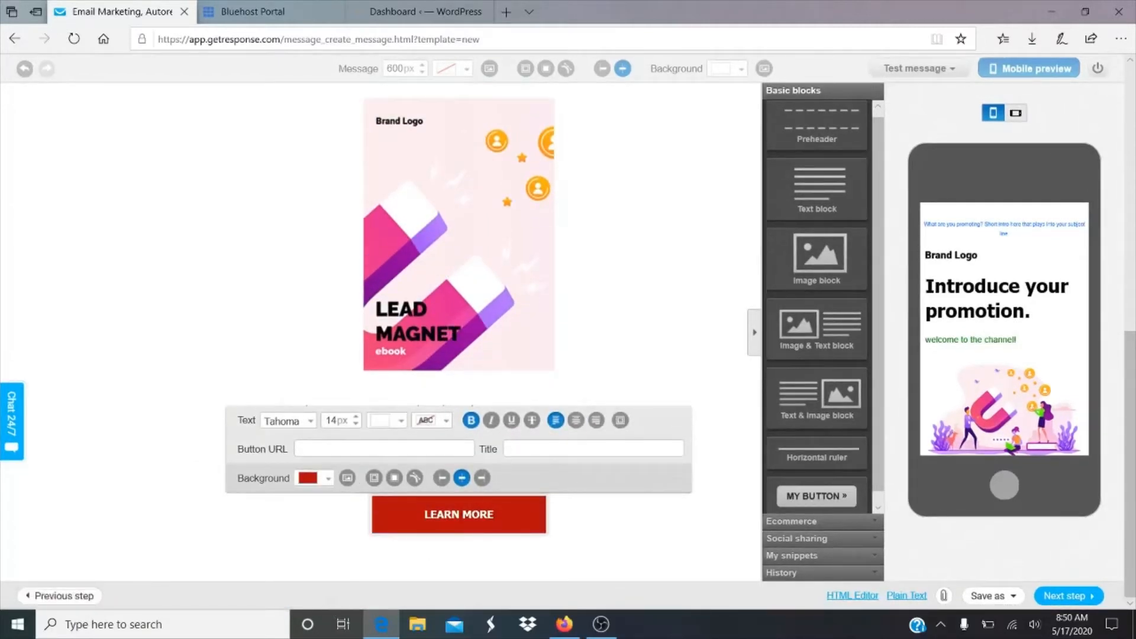
click(515, 516)
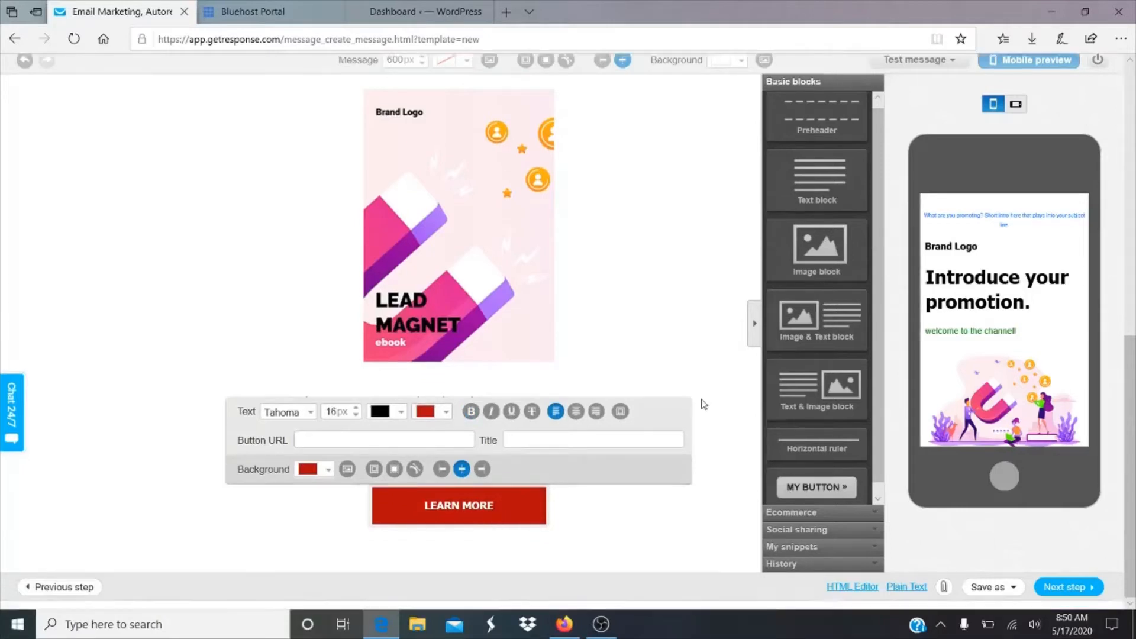
Review the email in the mobile preview and continue to the autoresponder settings
scroll(704, 404, up, 10)
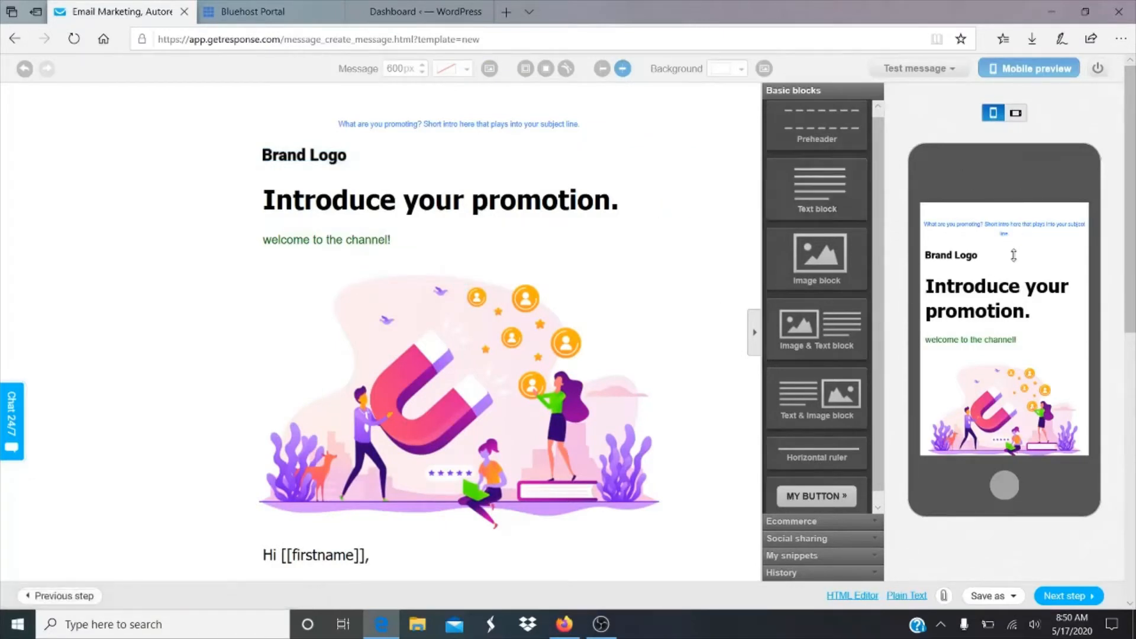
scroll(1013, 255, down, 10)
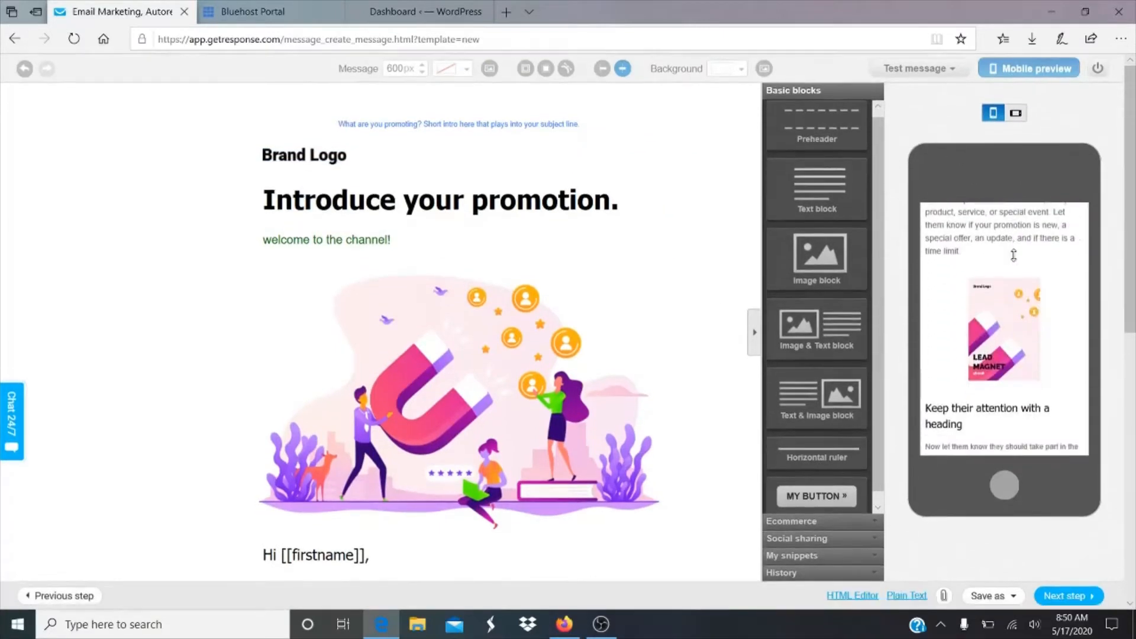
scroll(1014, 255, down, 3)
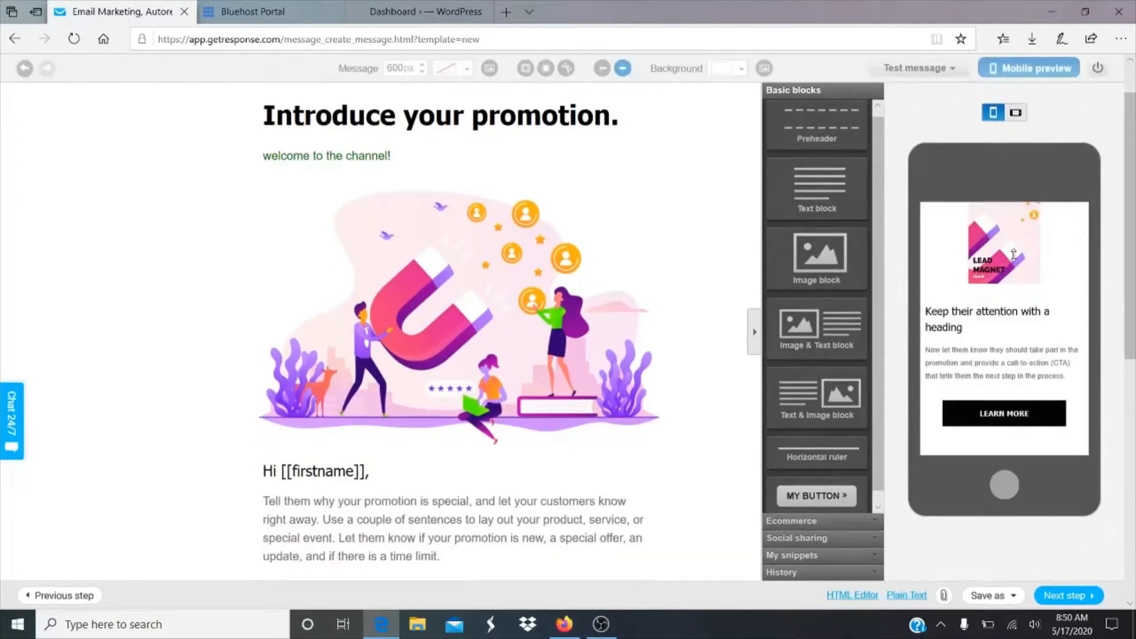
scroll(1013, 255, up, 8)
scroll(1013, 255, down, 7)
scroll(1014, 256, up, 5)
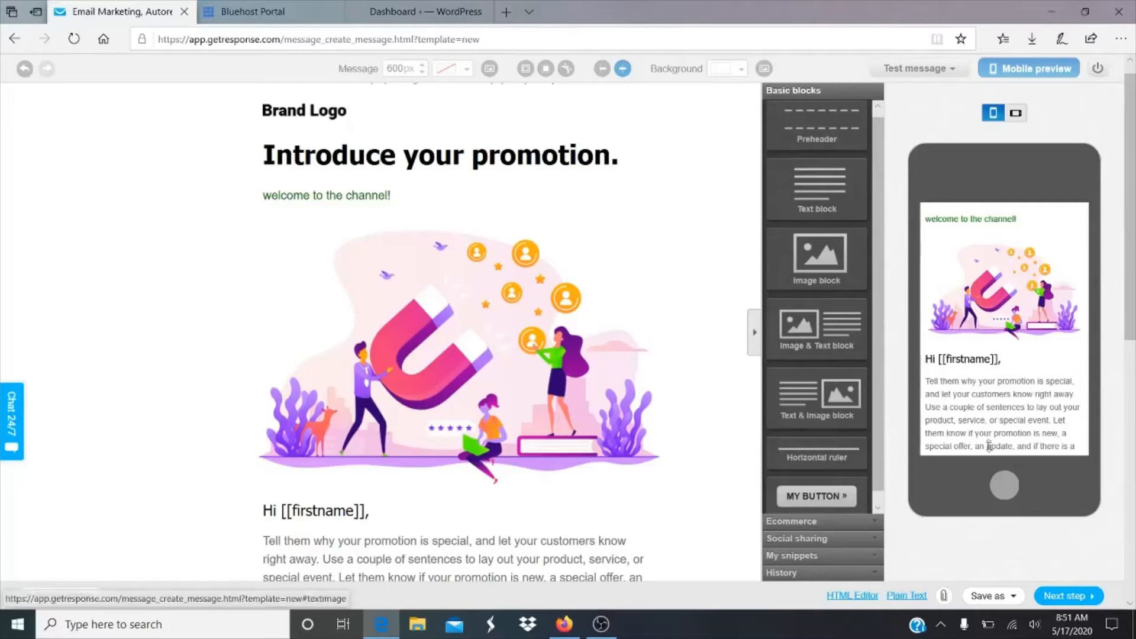
click(1070, 596)
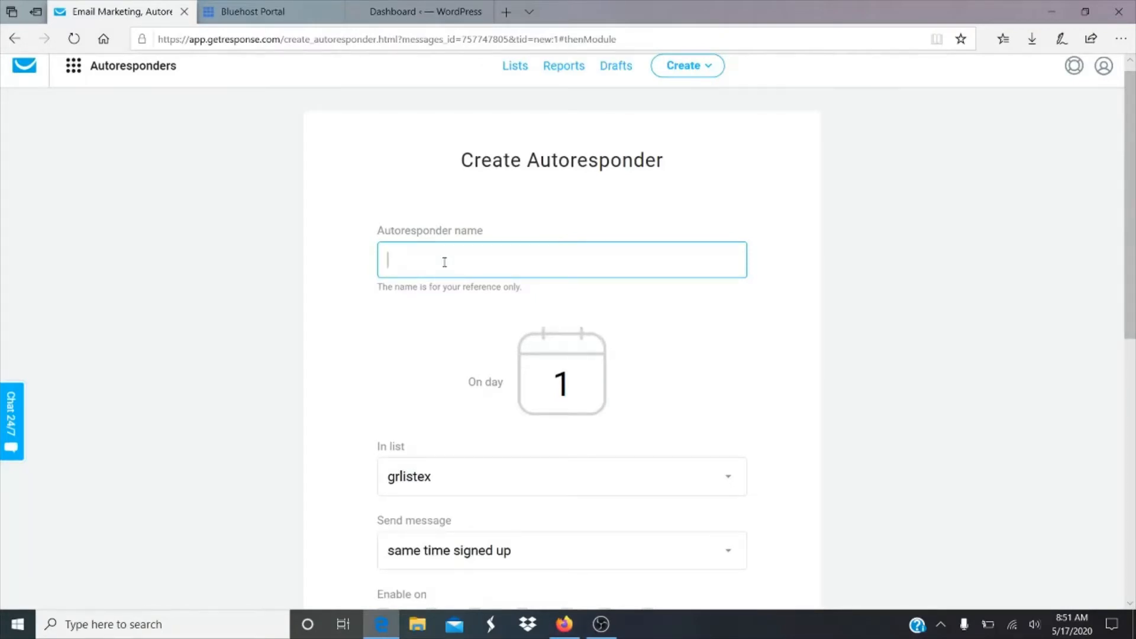
Review the autoresponder's settings, including its name, day, list, sending time, enabled weekdays and attached message
scroll(444, 262, down, 2)
scroll(583, 300, down, 1)
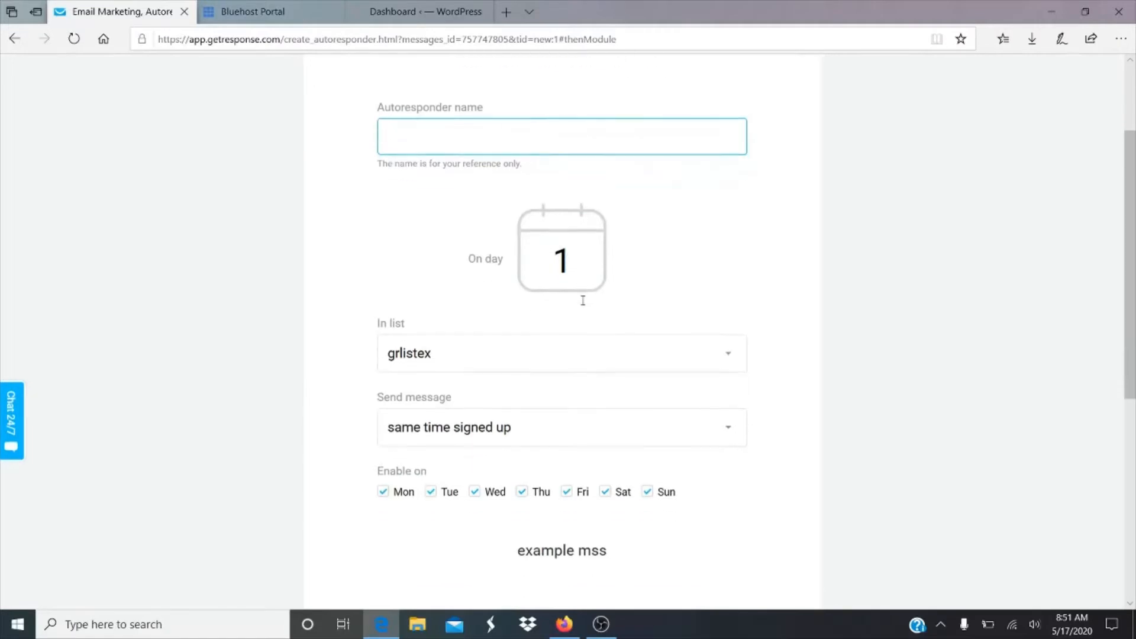
scroll(577, 237, down, 8)
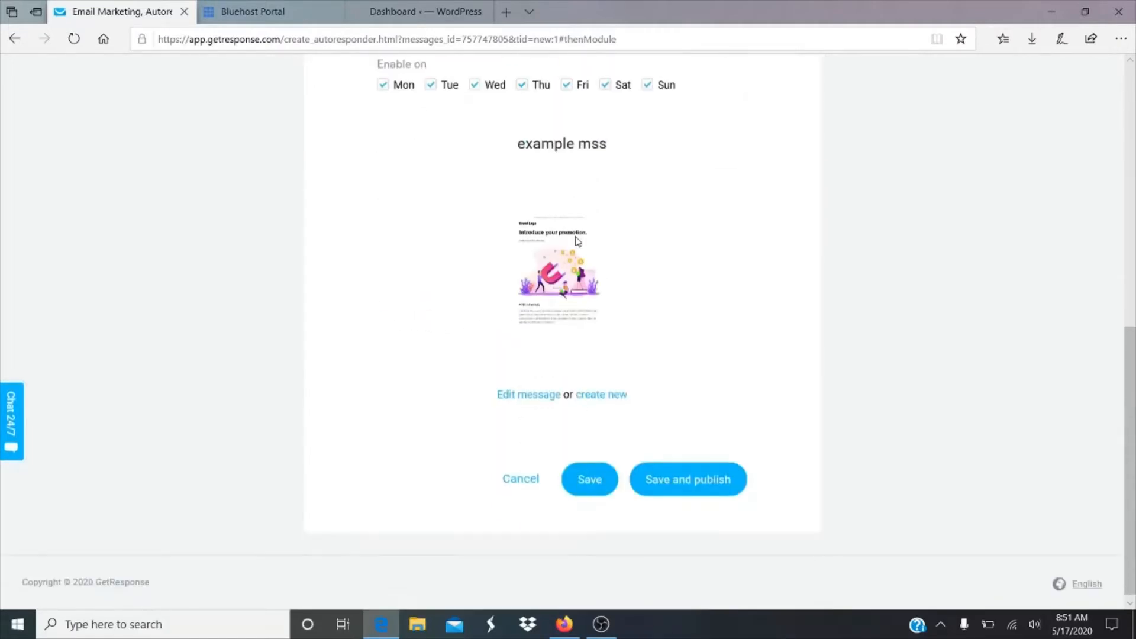
scroll(578, 239, up, 9)
scroll(578, 241, down, 7)
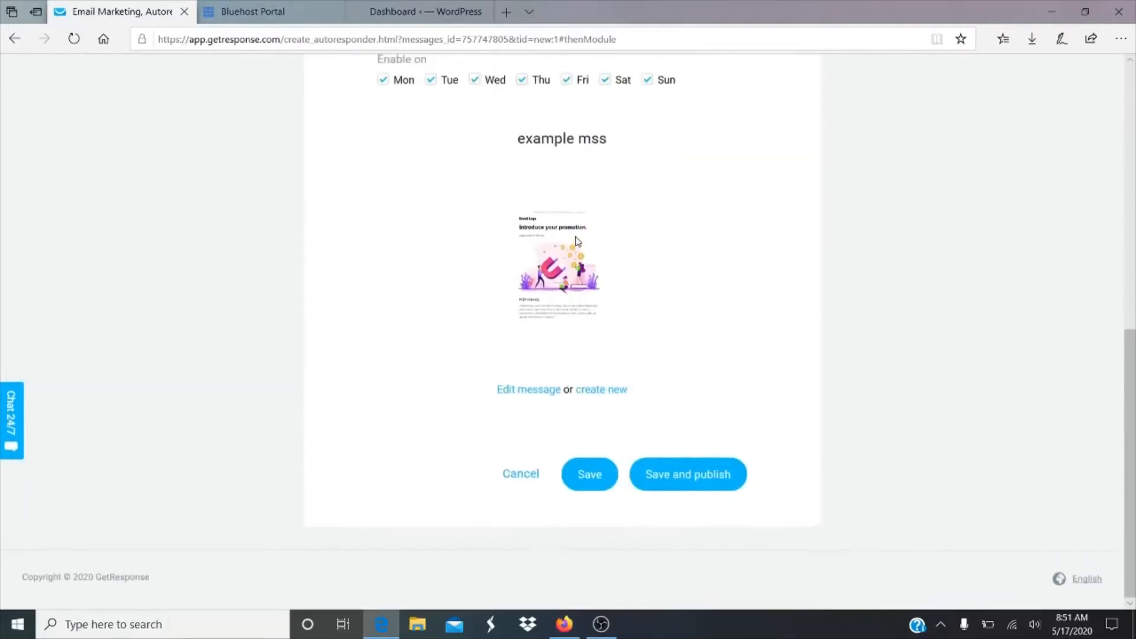
scroll(578, 242, up, 6)
scroll(577, 241, up, 4)
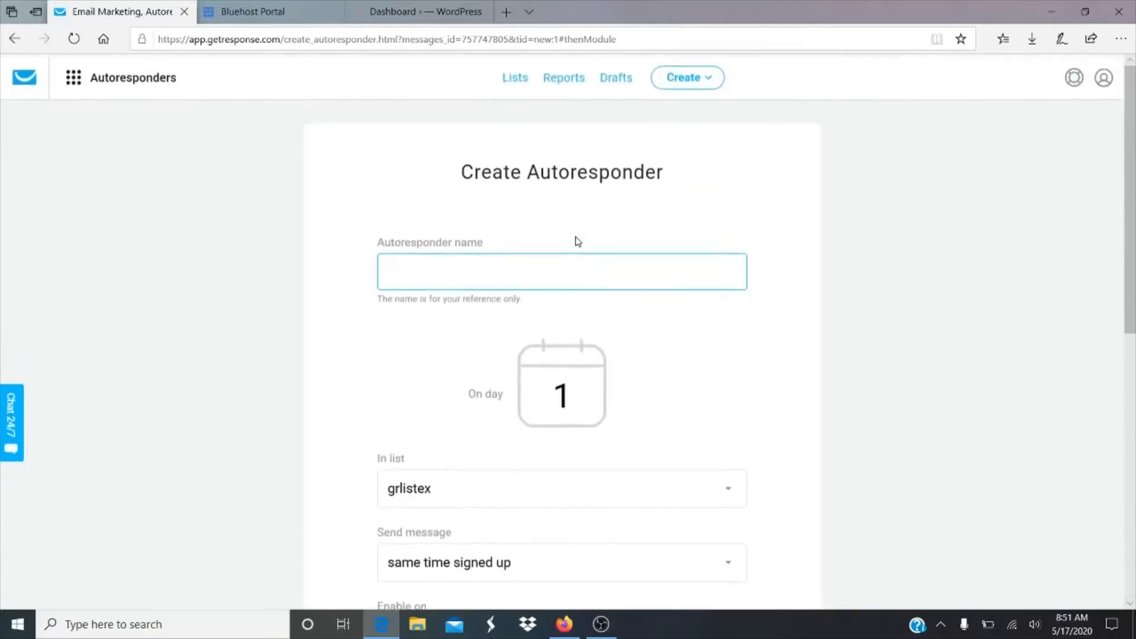
Leave the autoresponder form without saving and return to the dashboard
click(26, 87)
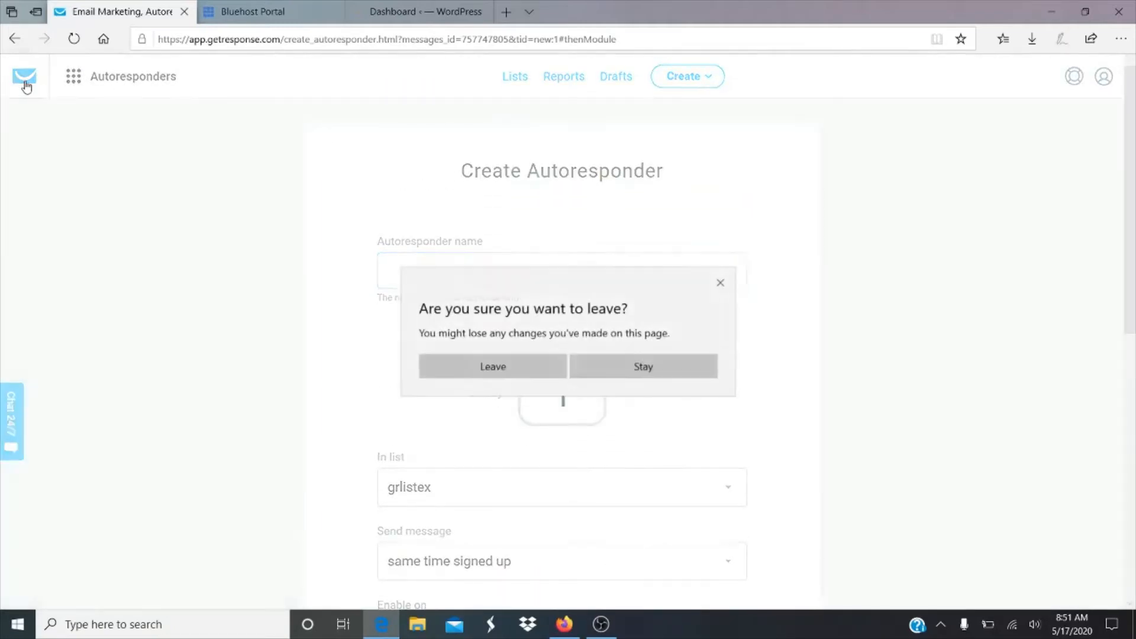
click(643, 367)
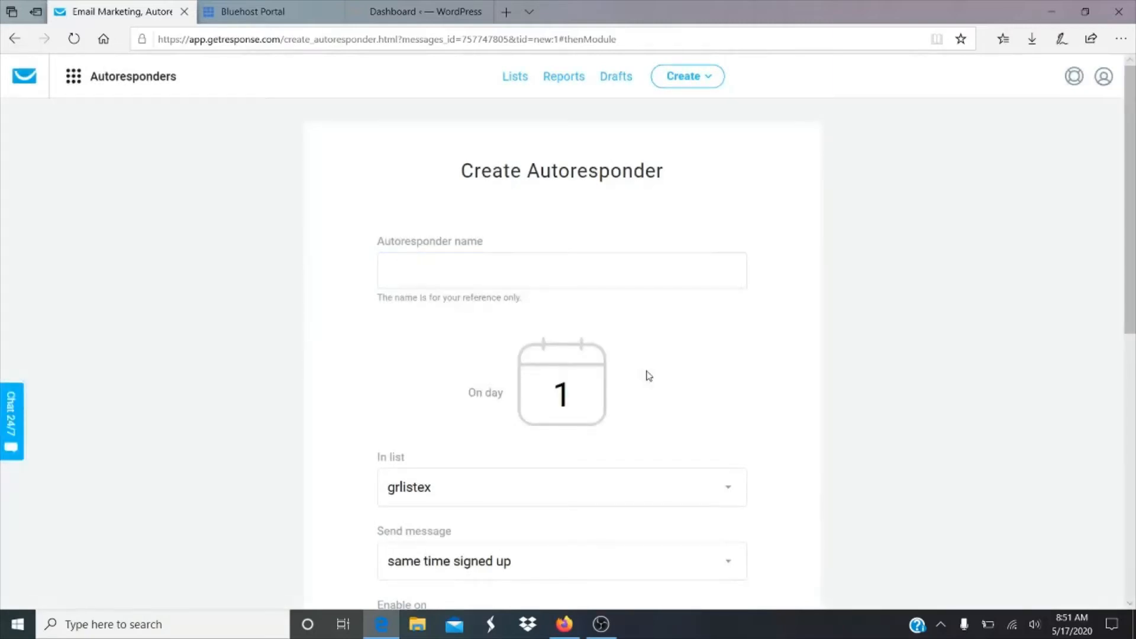
click(27, 78)
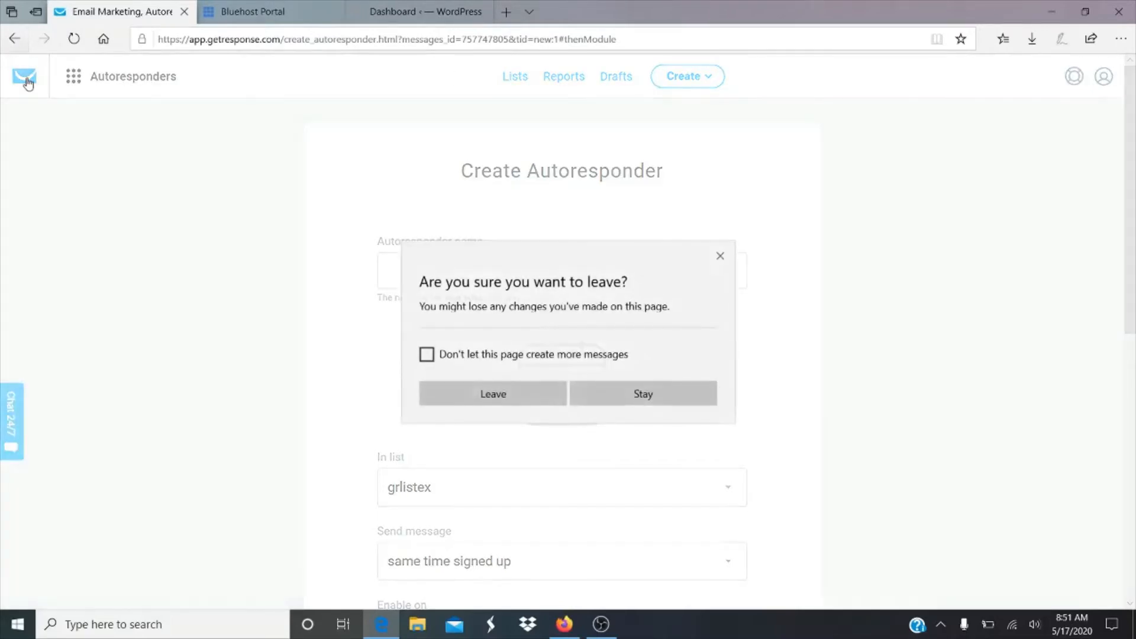
click(516, 392)
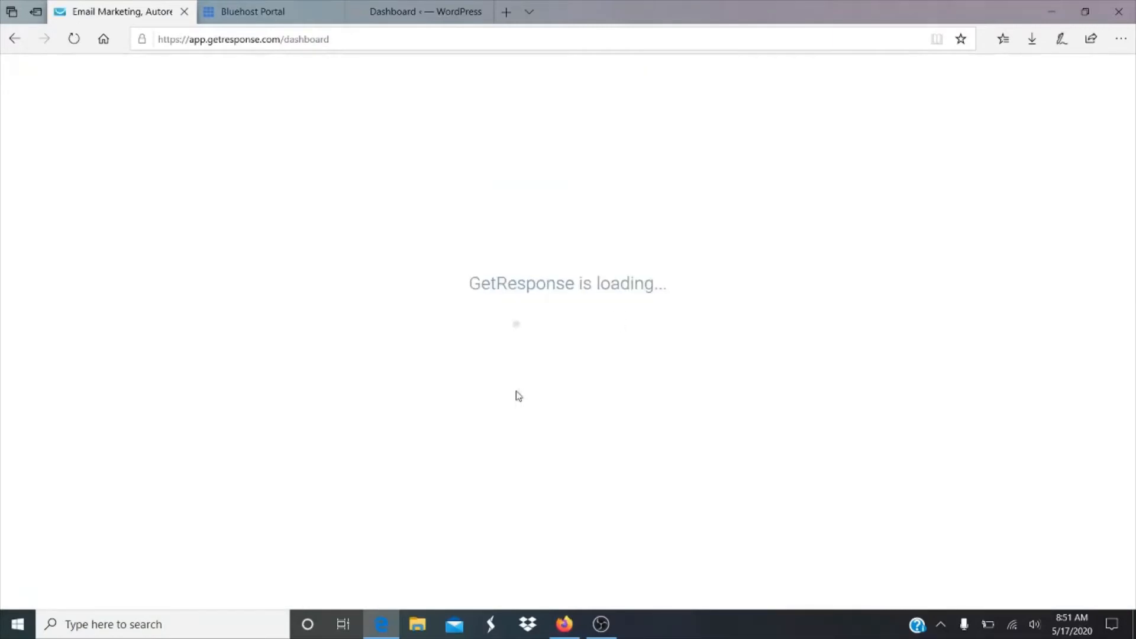
Start creating a landing page from the dashboard's quick actions
scroll(518, 396, down, 3)
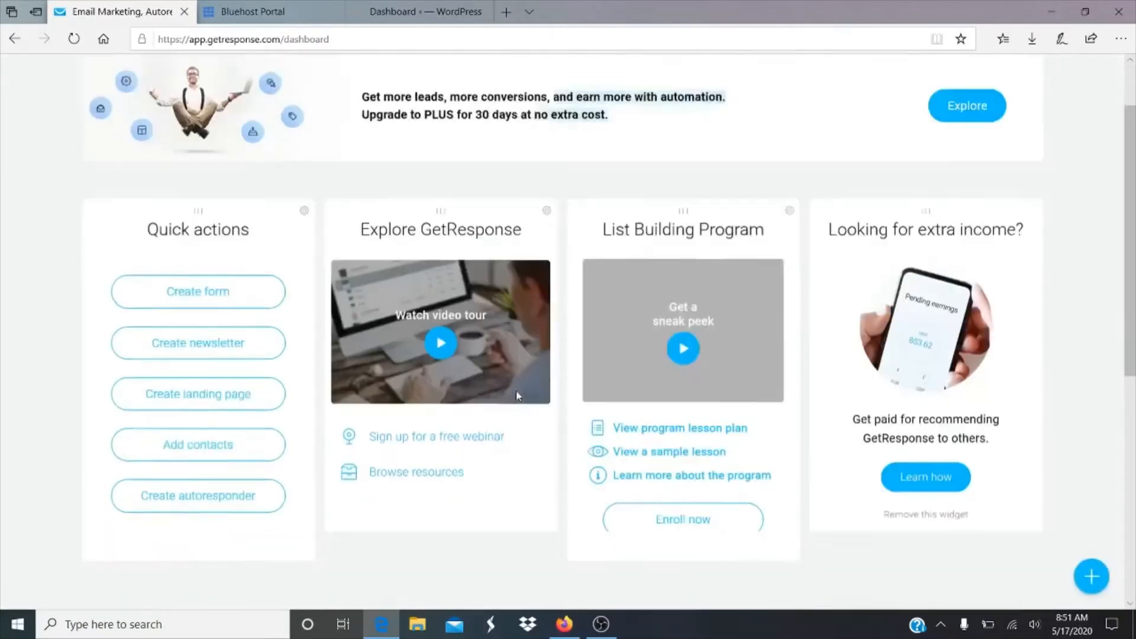
scroll(518, 396, up, 1)
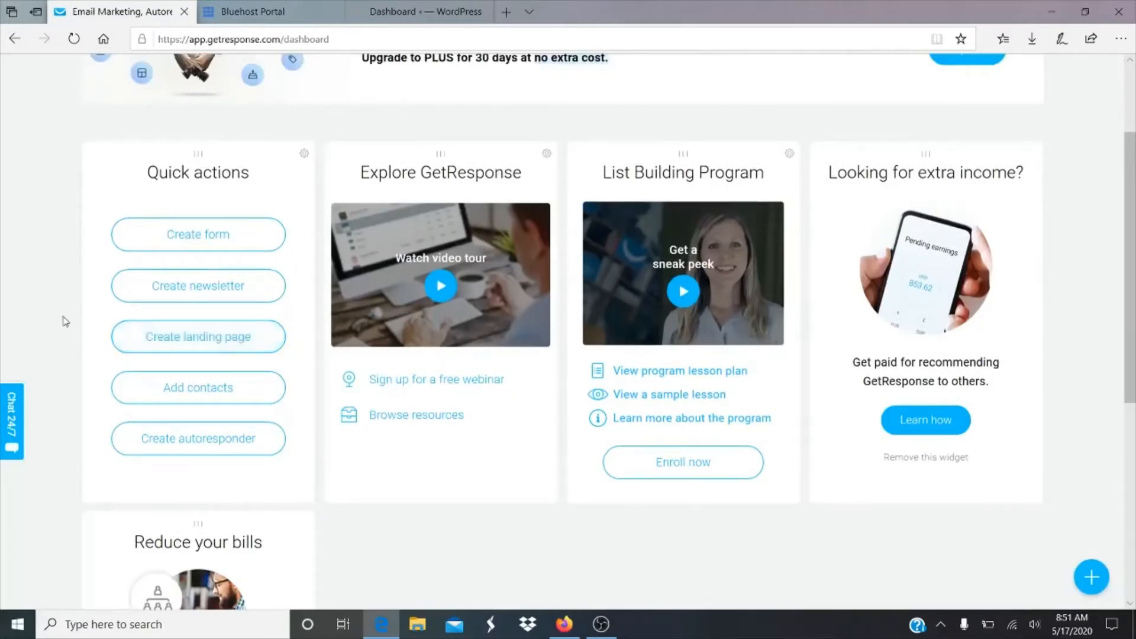
scroll(64, 320, up, 2)
scroll(64, 319, down, 3)
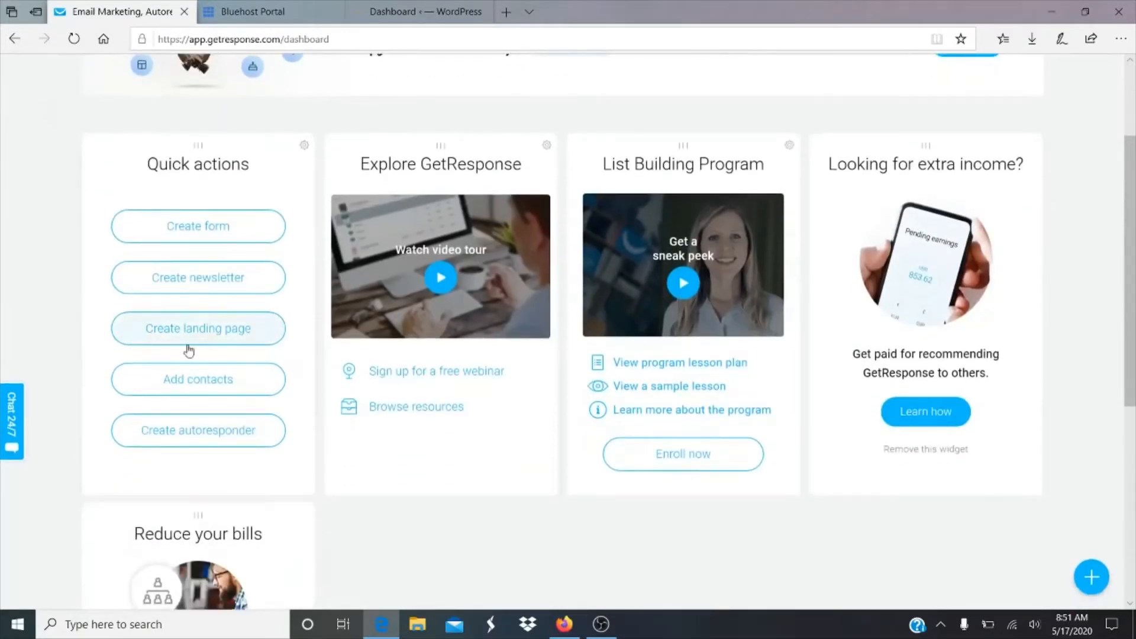
click(208, 346)
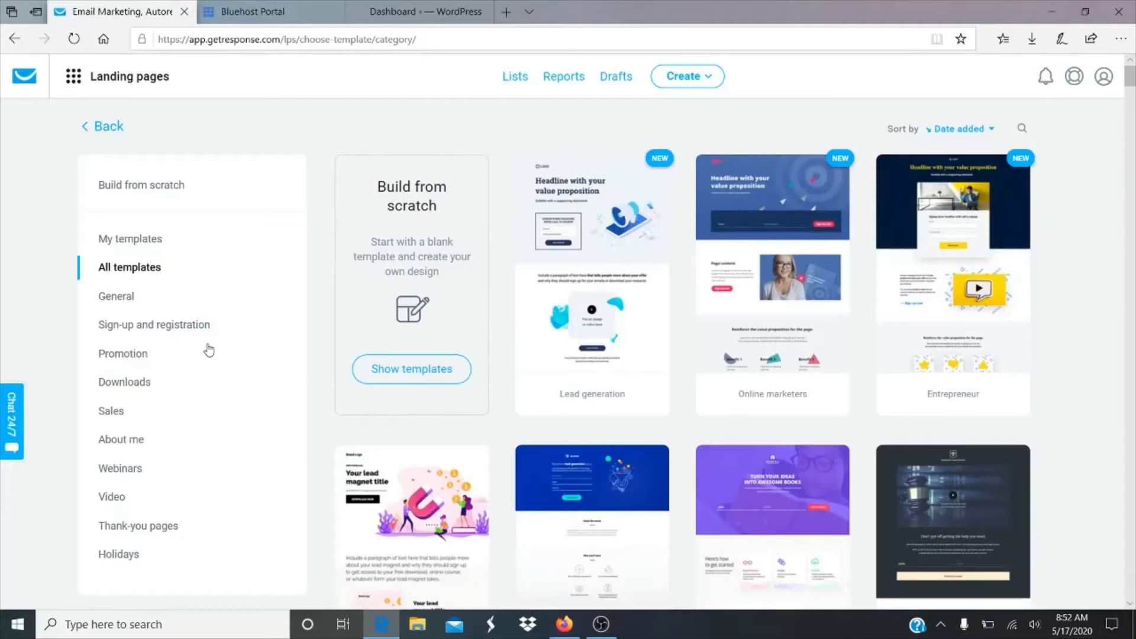
Browse the landing page templates for building from scratch and in the Downloads and Sales categories
click(157, 198)
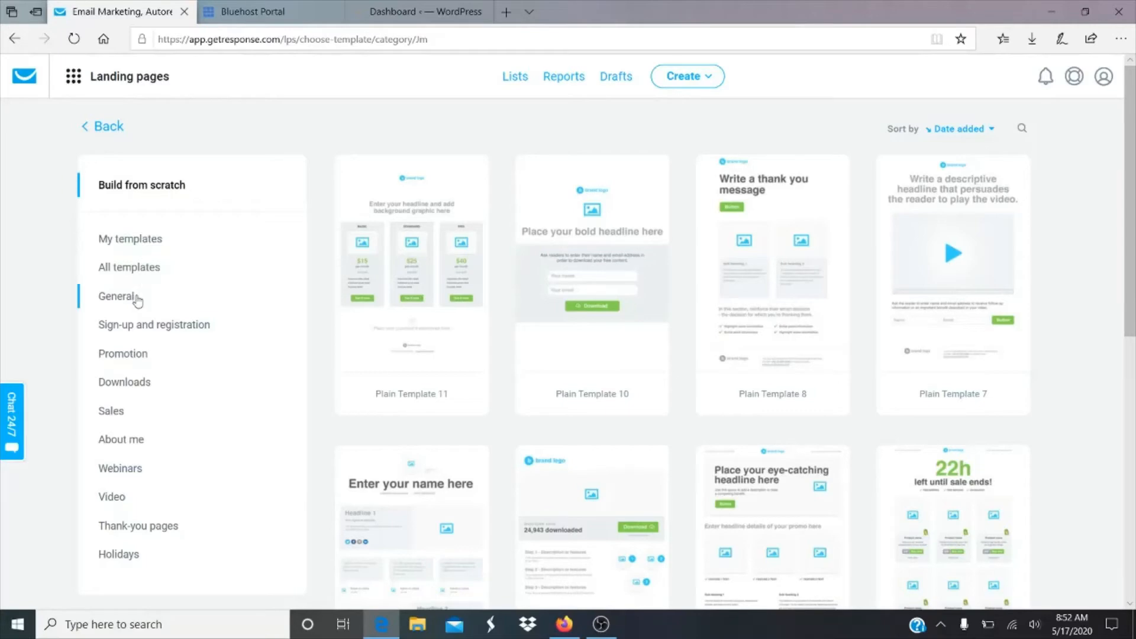
click(121, 384)
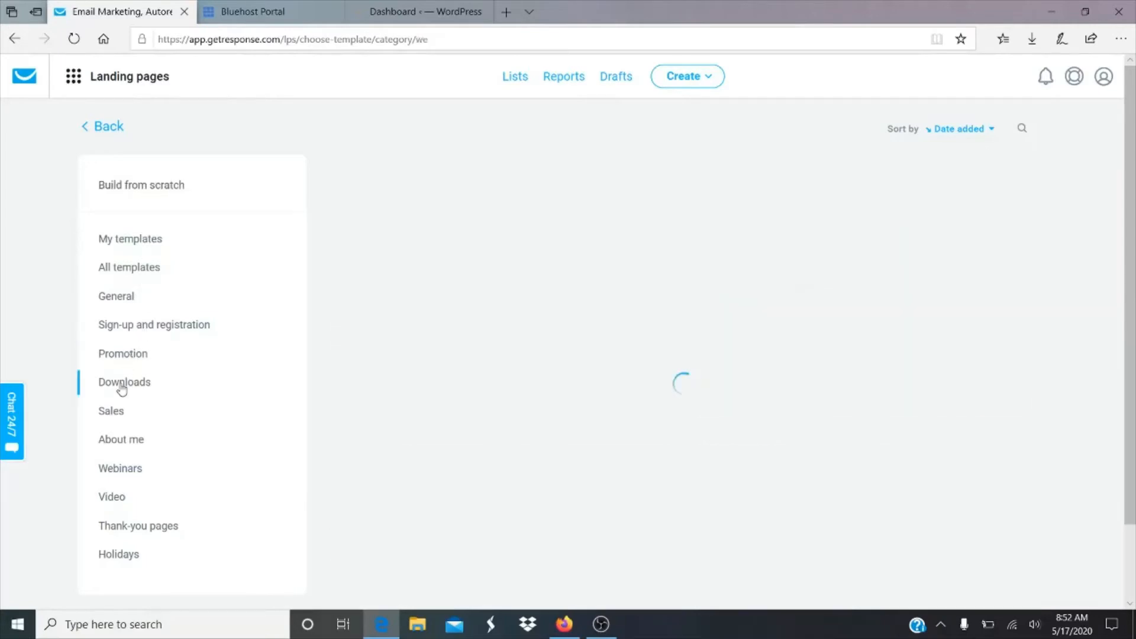
scroll(534, 357, down, 5)
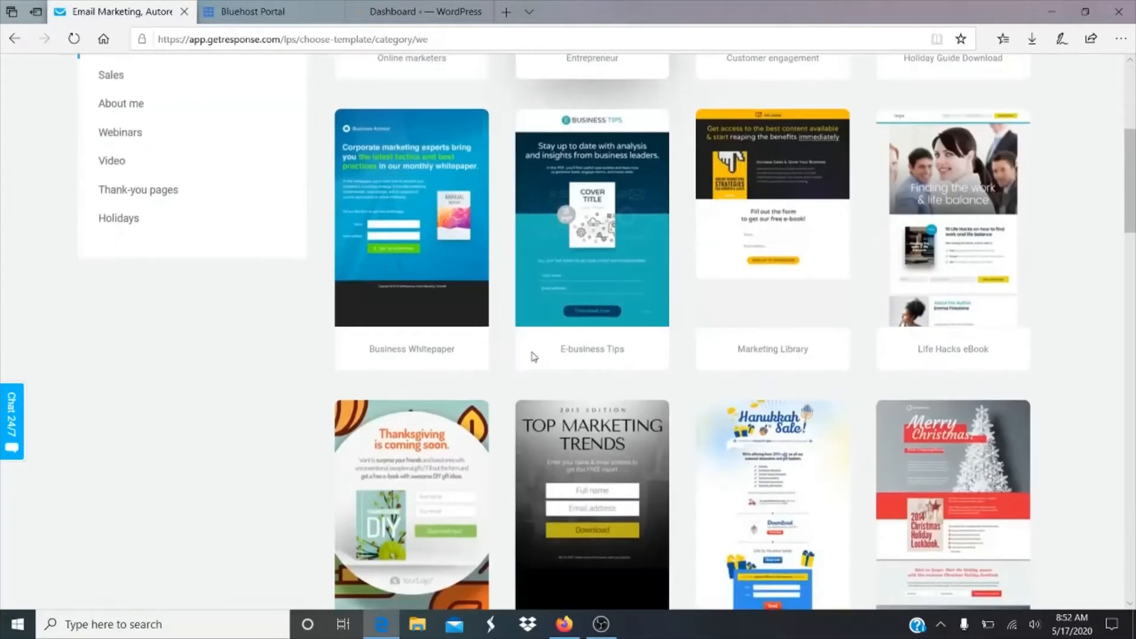
scroll(534, 357, down, 12)
scroll(534, 358, up, 7)
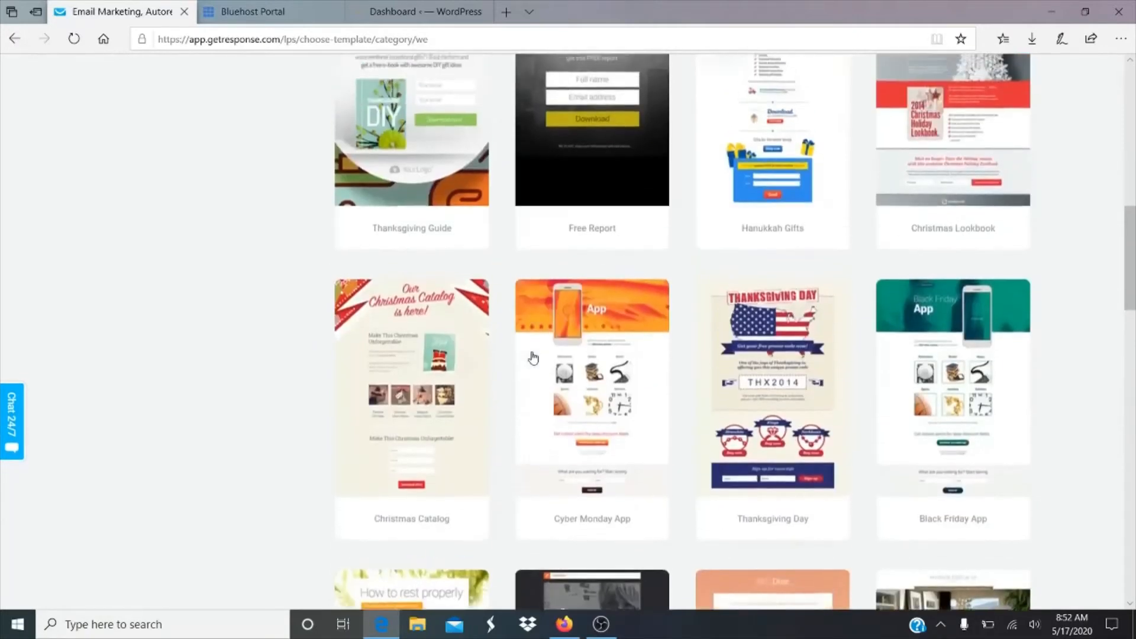
scroll(533, 358, down, 2)
mouse_move(947, 266)
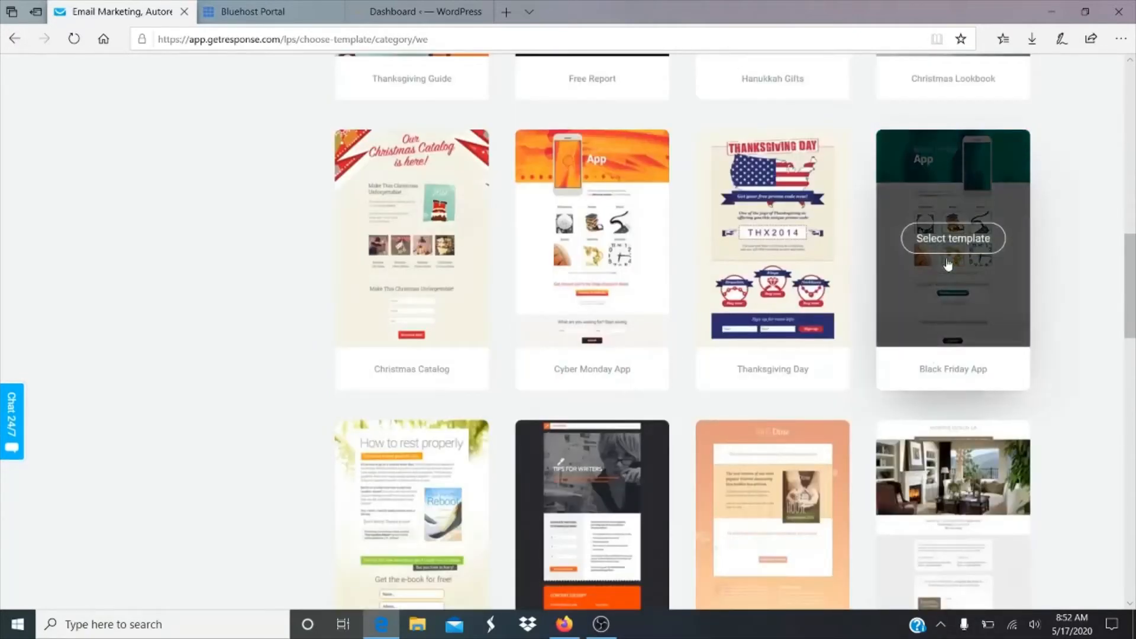
scroll(948, 264, down, 6)
scroll(949, 264, down, 4)
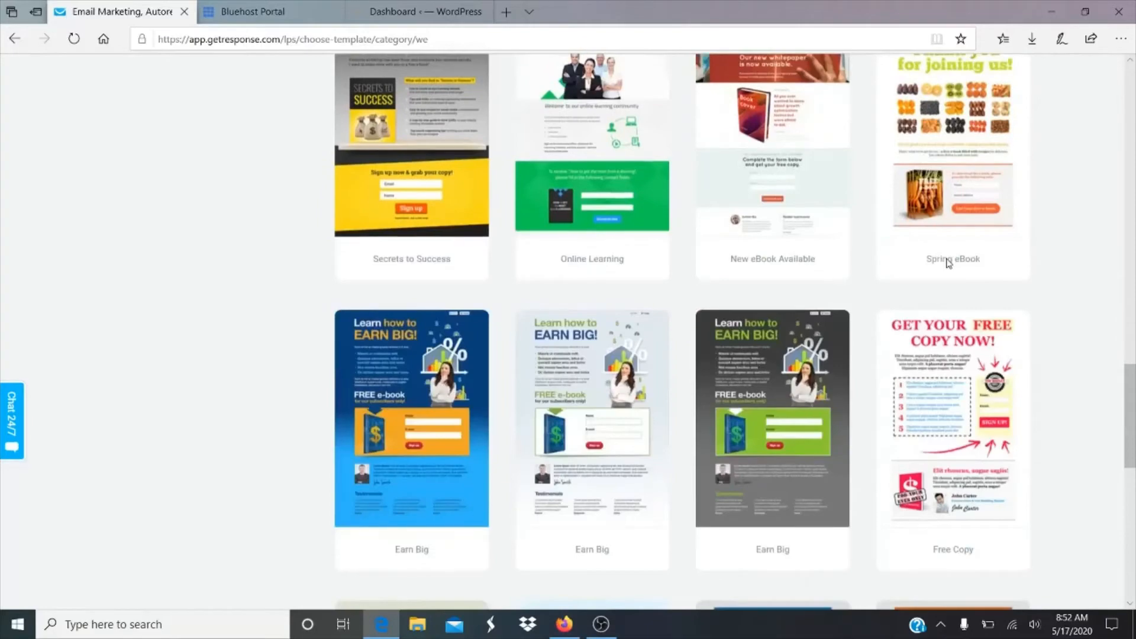
scroll(949, 264, down, 6)
scroll(948, 264, up, 3)
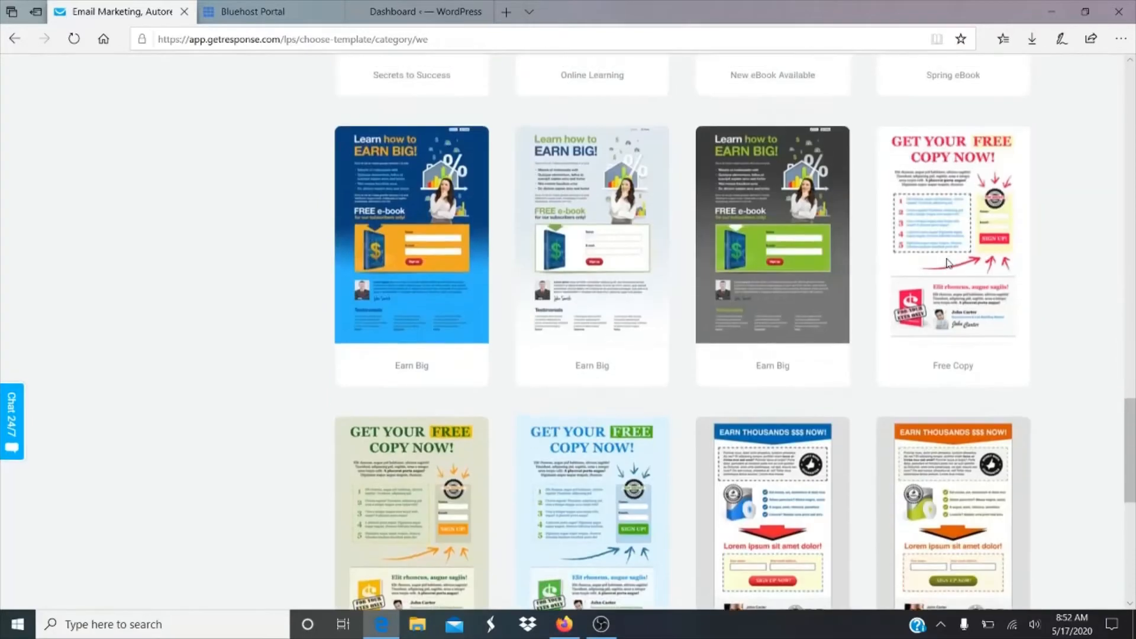
scroll(949, 263, down, 5)
scroll(949, 263, up, 12)
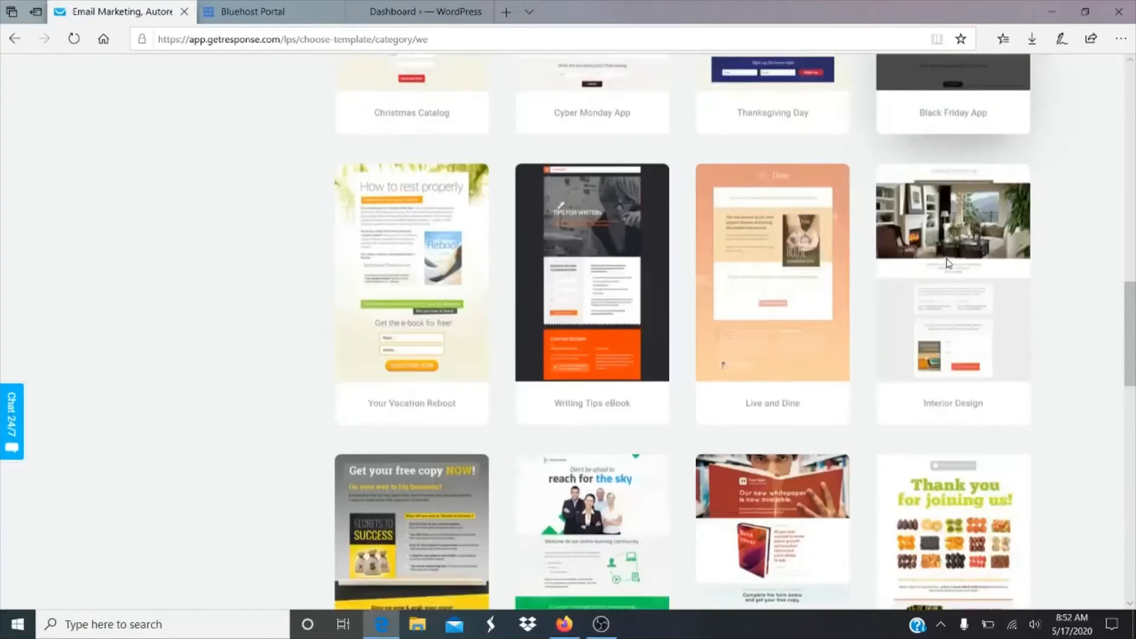
scroll(949, 264, up, 12)
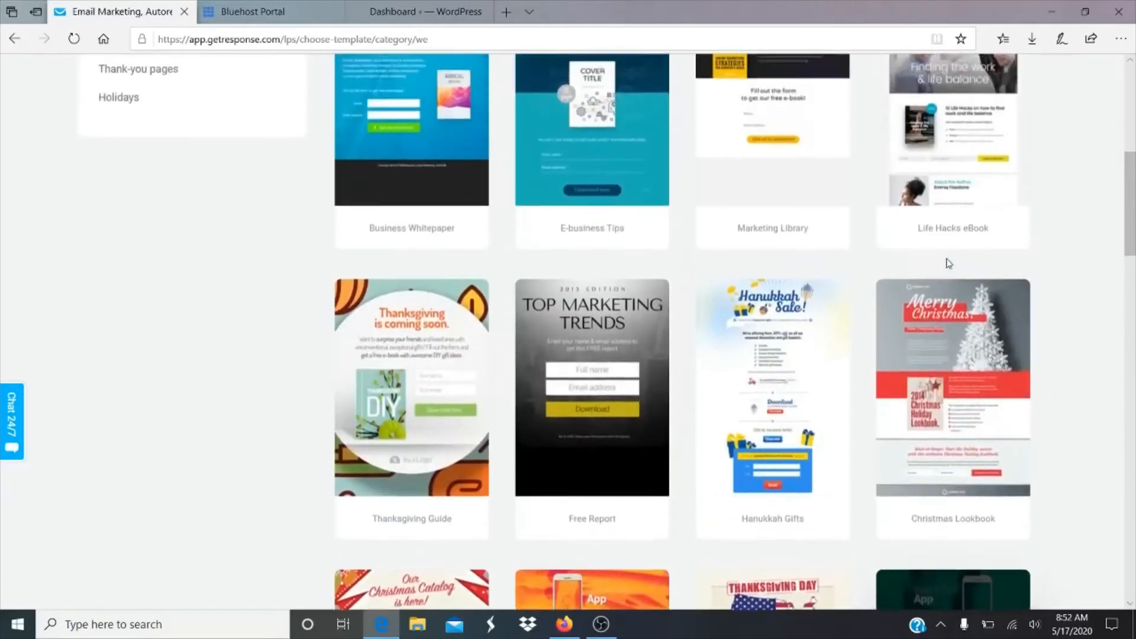
scroll(949, 264, up, 3)
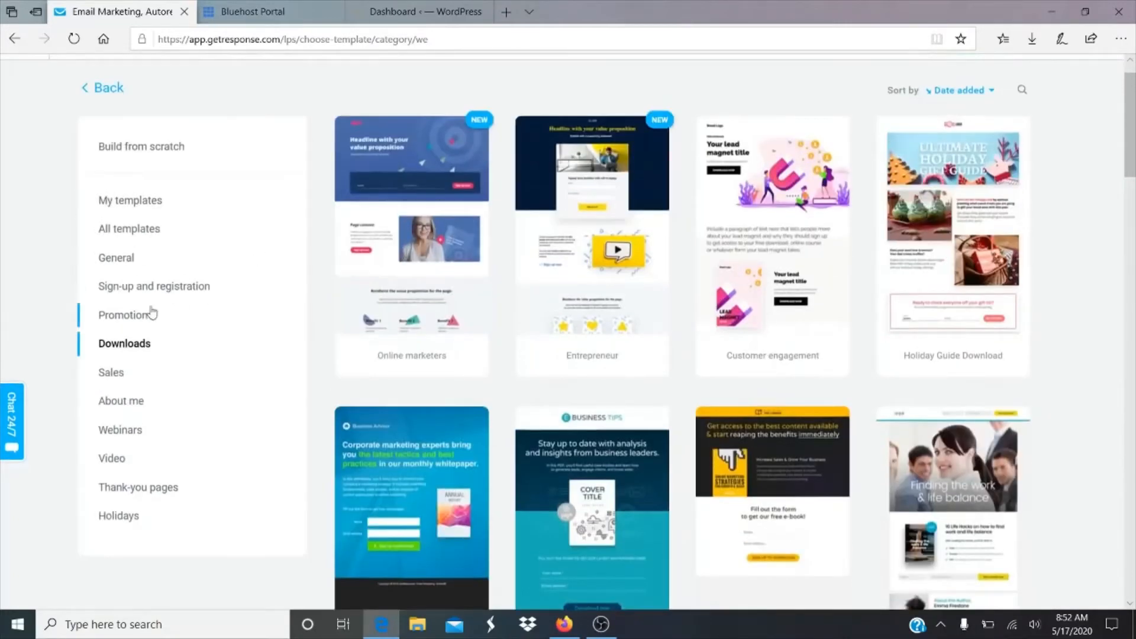
click(122, 373)
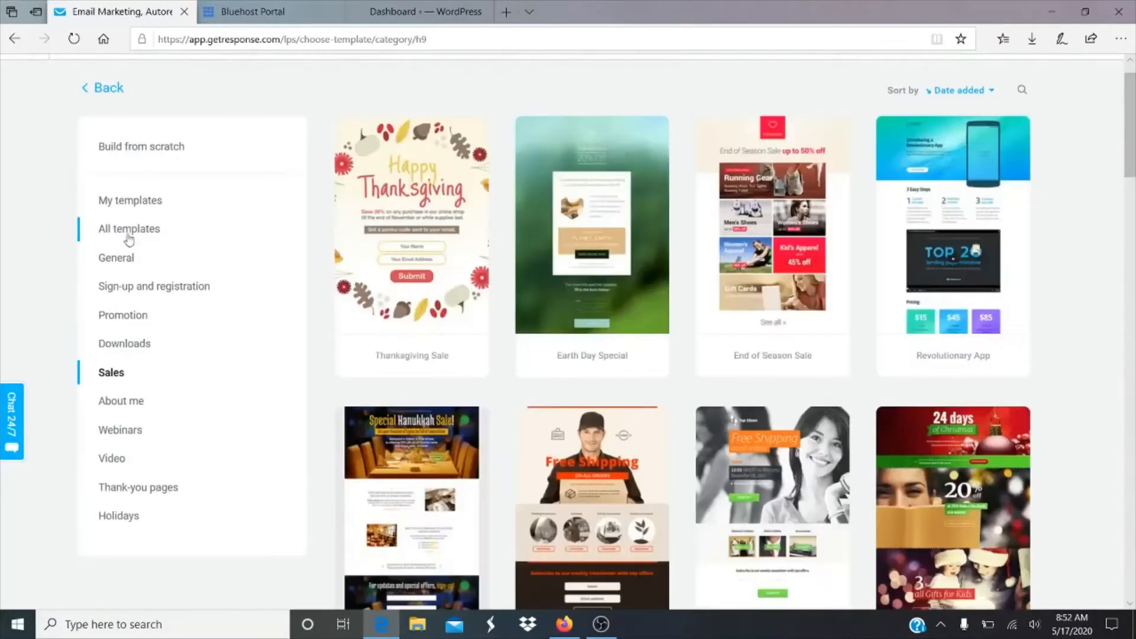
Choose the Lead generation template from the General category and name the page "landing page example11"
click(104, 263)
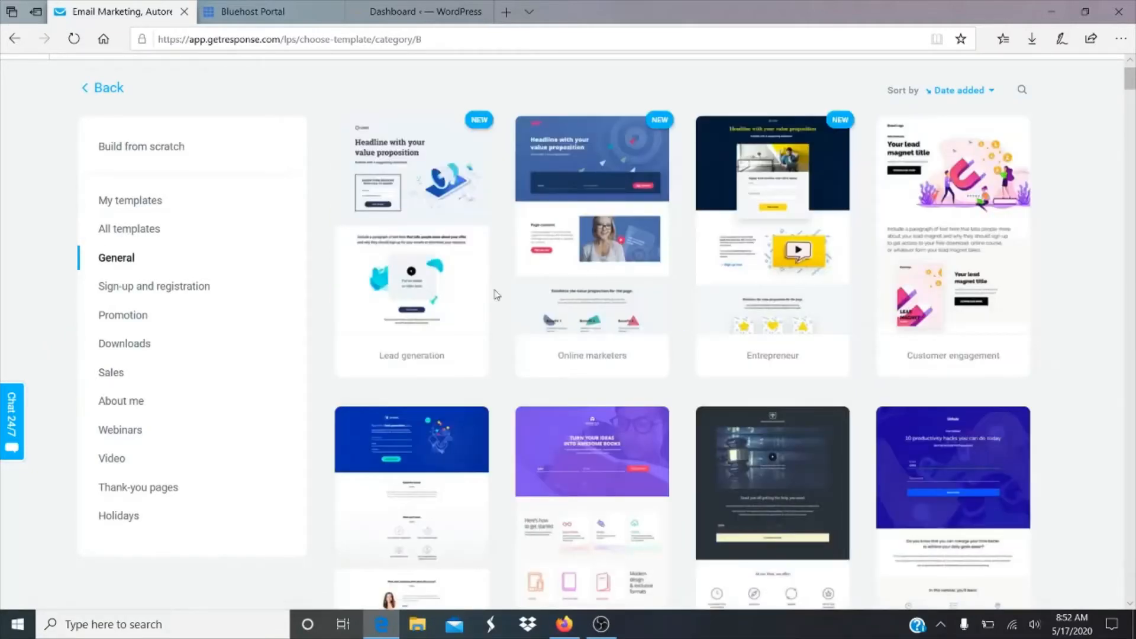
scroll(496, 295, down, 5)
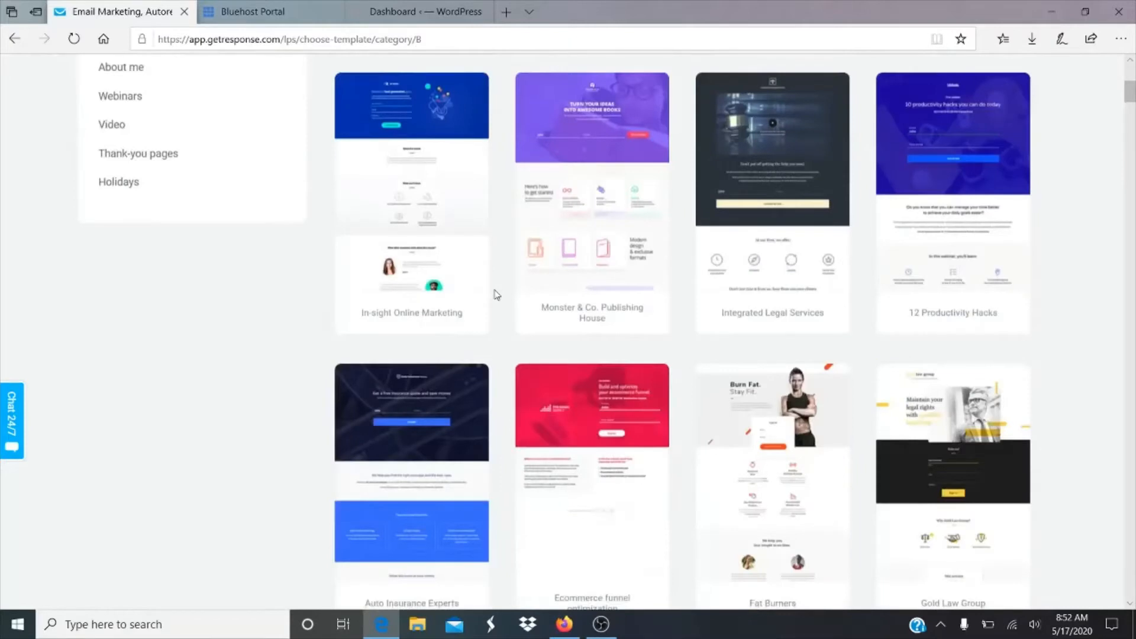
scroll(496, 295, up, 5)
mouse_move(425, 301)
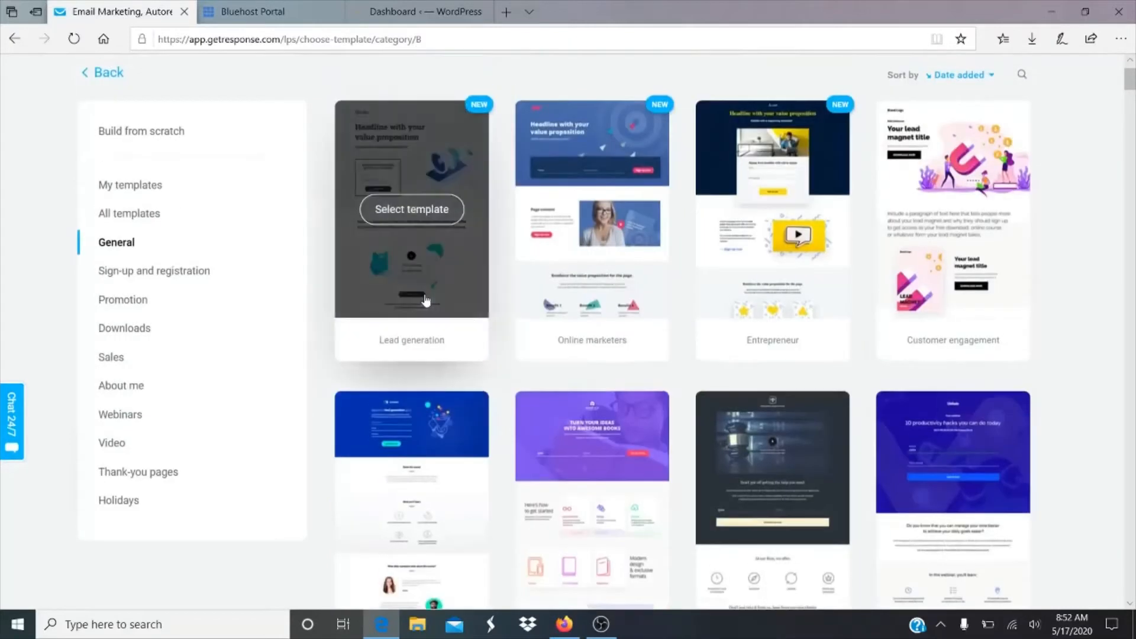
click(408, 207)
click(472, 186)
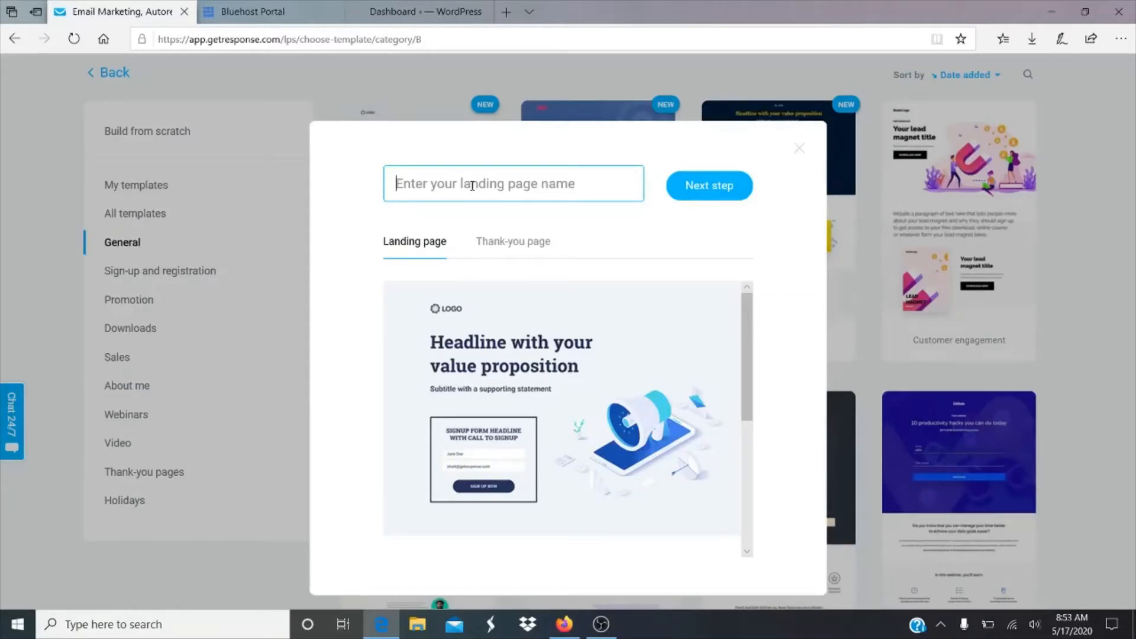
text(landing page)
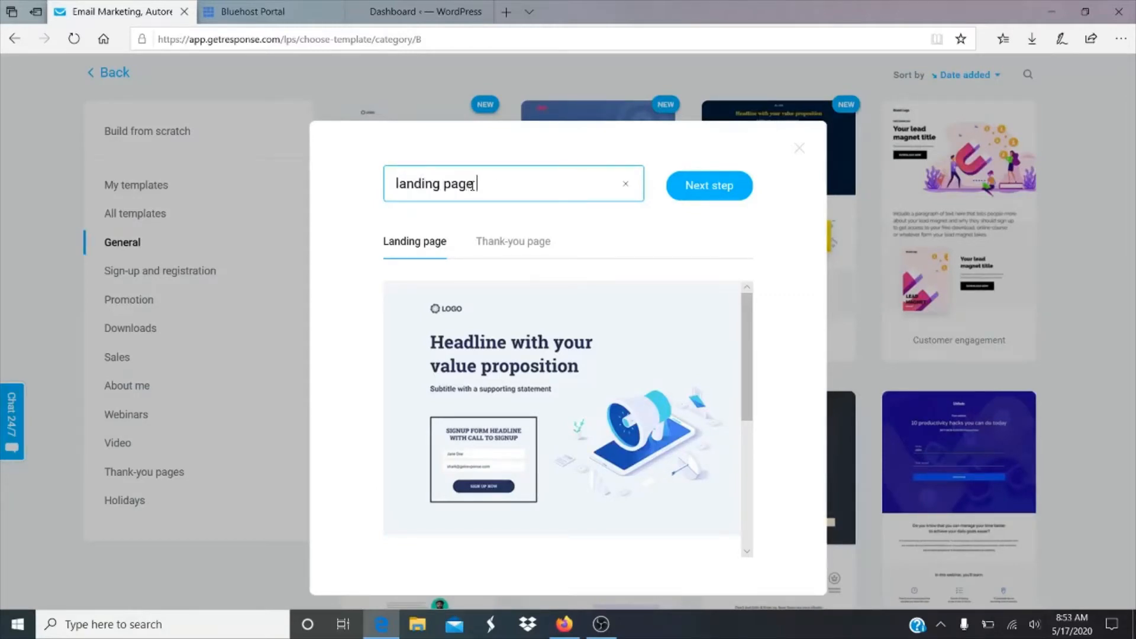
text( example11)
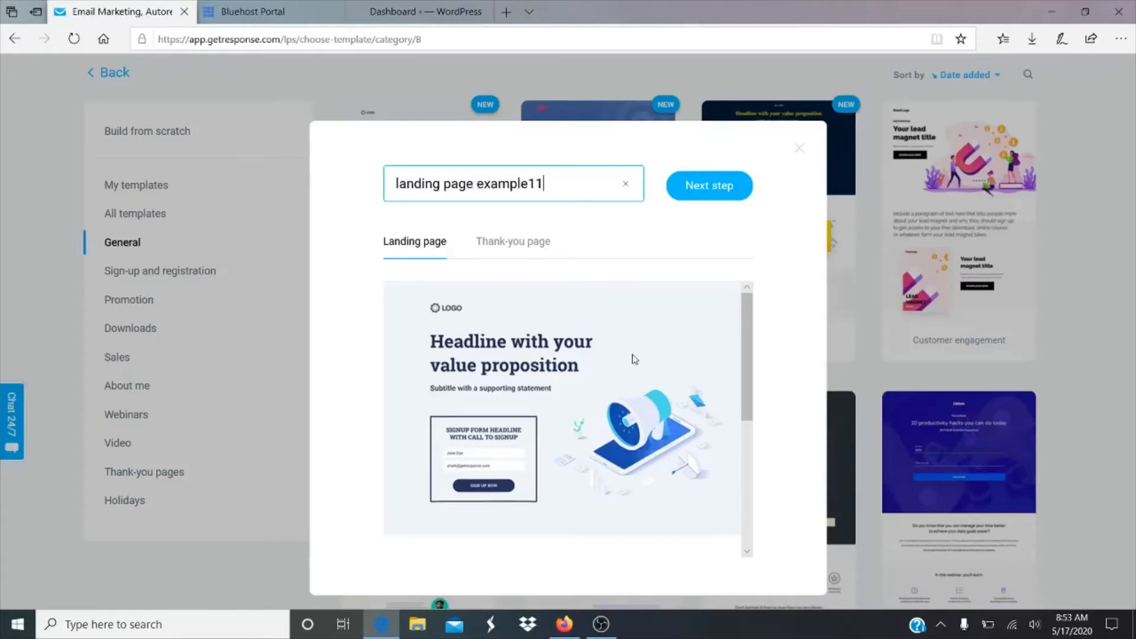
Examine the template's landing page preview from the headline down to the content below the signup form
scroll(634, 359, down, 5)
scroll(634, 360, up, 2)
scroll(635, 359, up, 4)
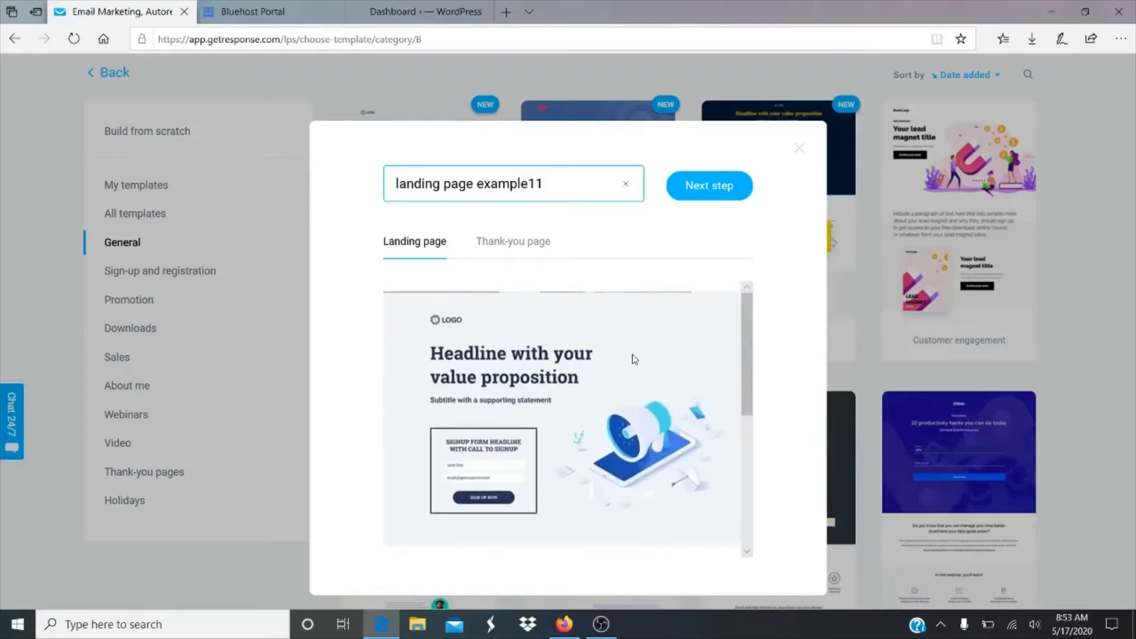
scroll(634, 359, down, 5)
scroll(634, 359, up, 5)
scroll(635, 359, down, 5)
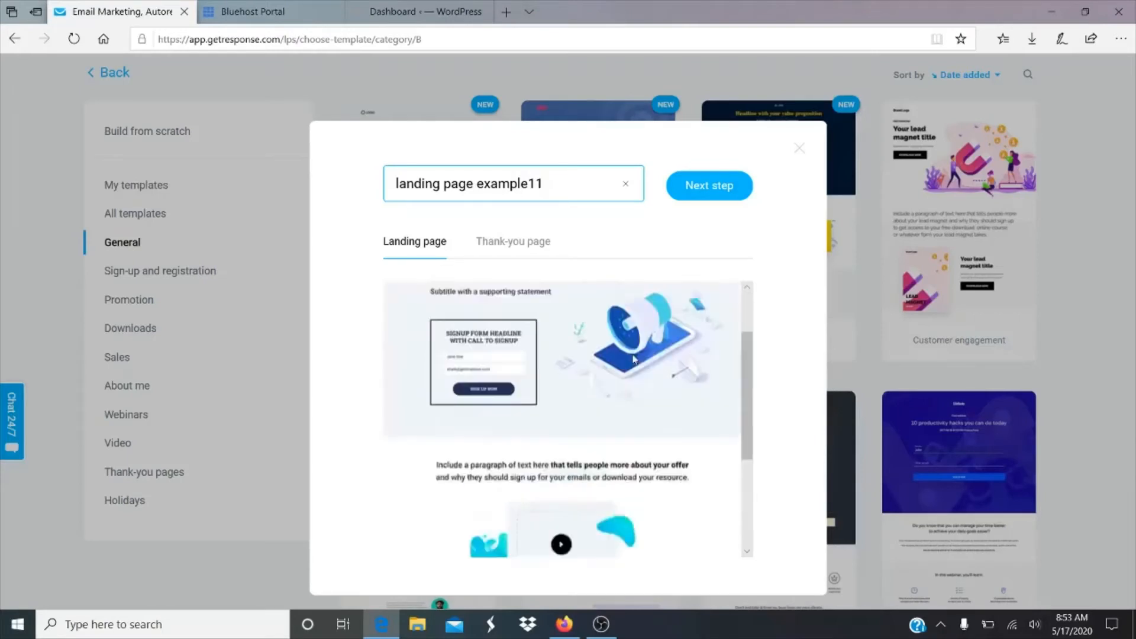
scroll(634, 359, up, 5)
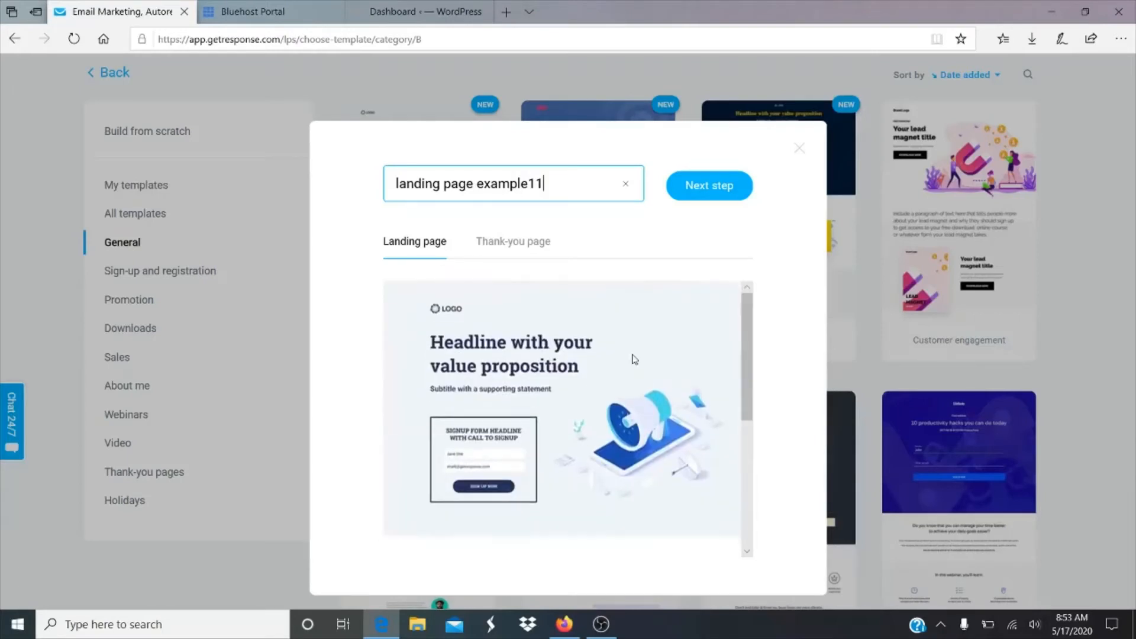
Review the template's thank-you page preview and continue to the landing page editor
click(519, 244)
scroll(533, 414, down, 5)
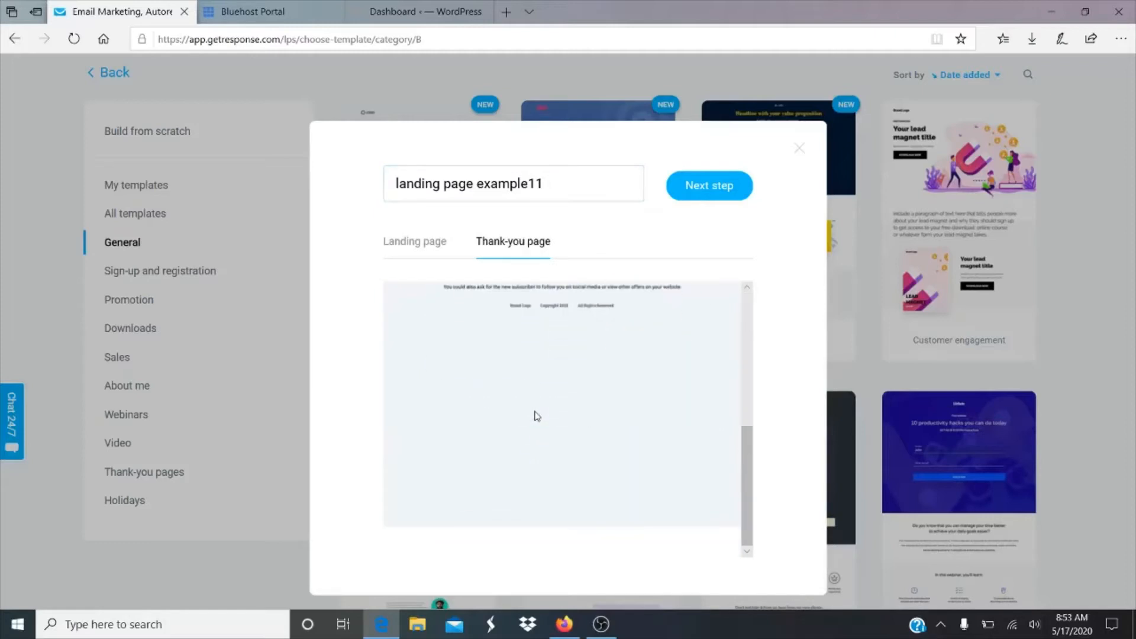
scroll(535, 415, up, 5)
scroll(537, 417, down, 1)
scroll(536, 416, down, 5)
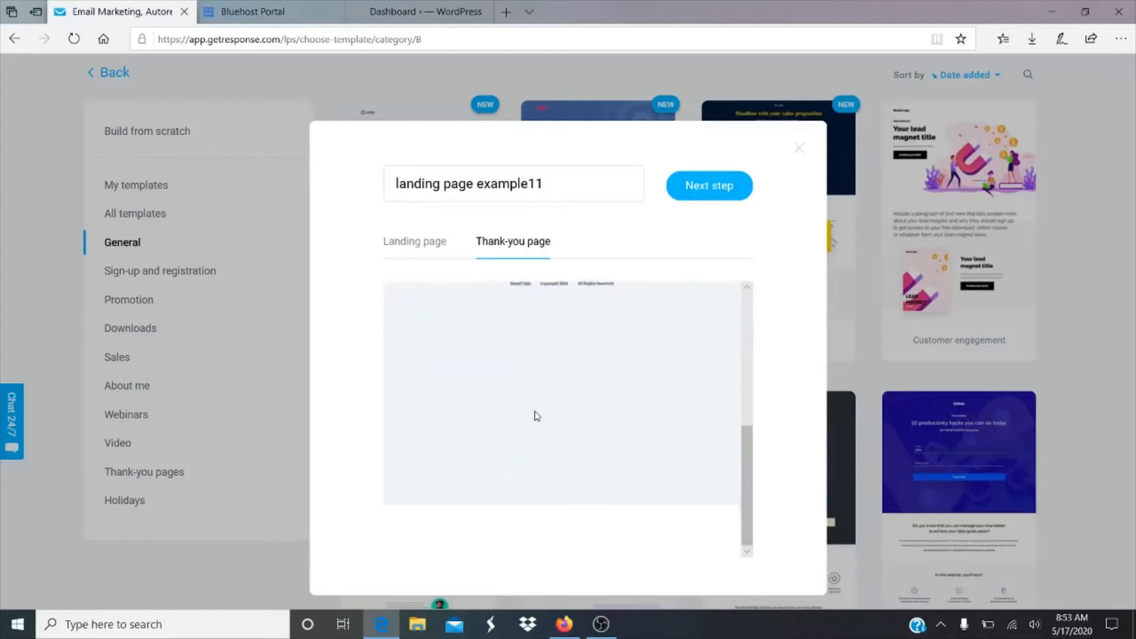
scroll(537, 416, up, 5)
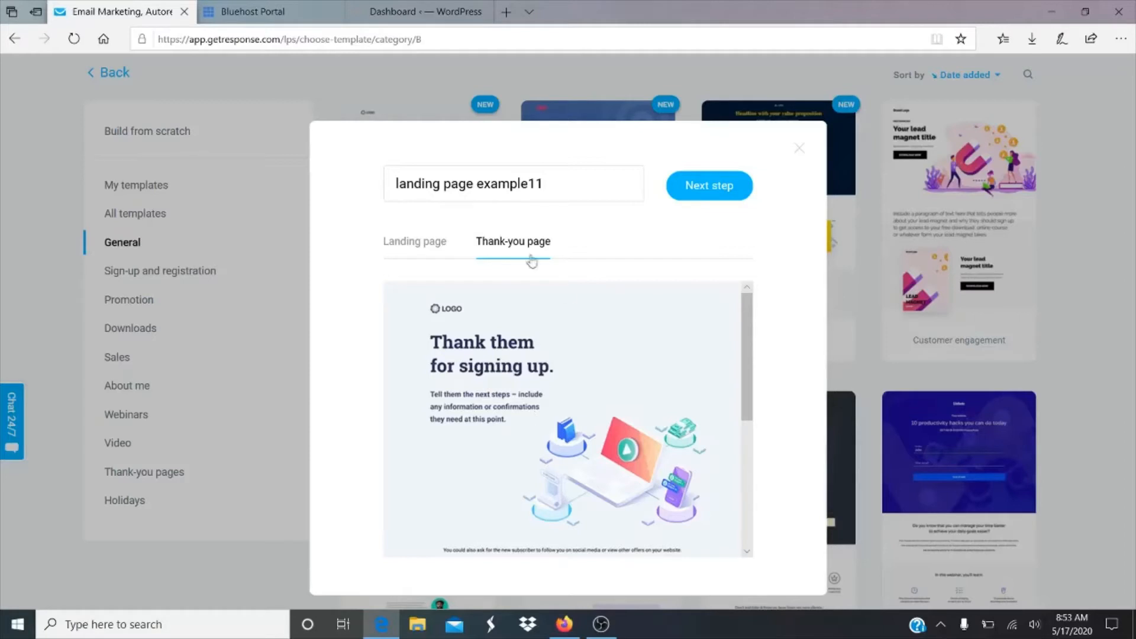
click(705, 188)
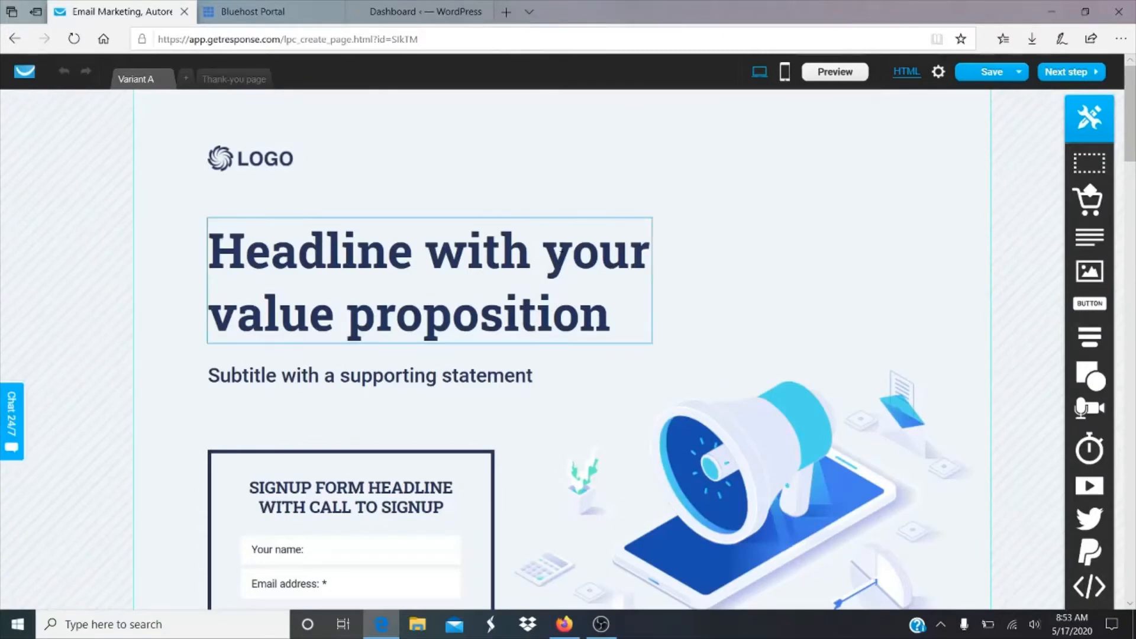
Inspect the signup form on the landing page and select its name field
scroll(437, 325, down, 6)
scroll(437, 325, up, 3)
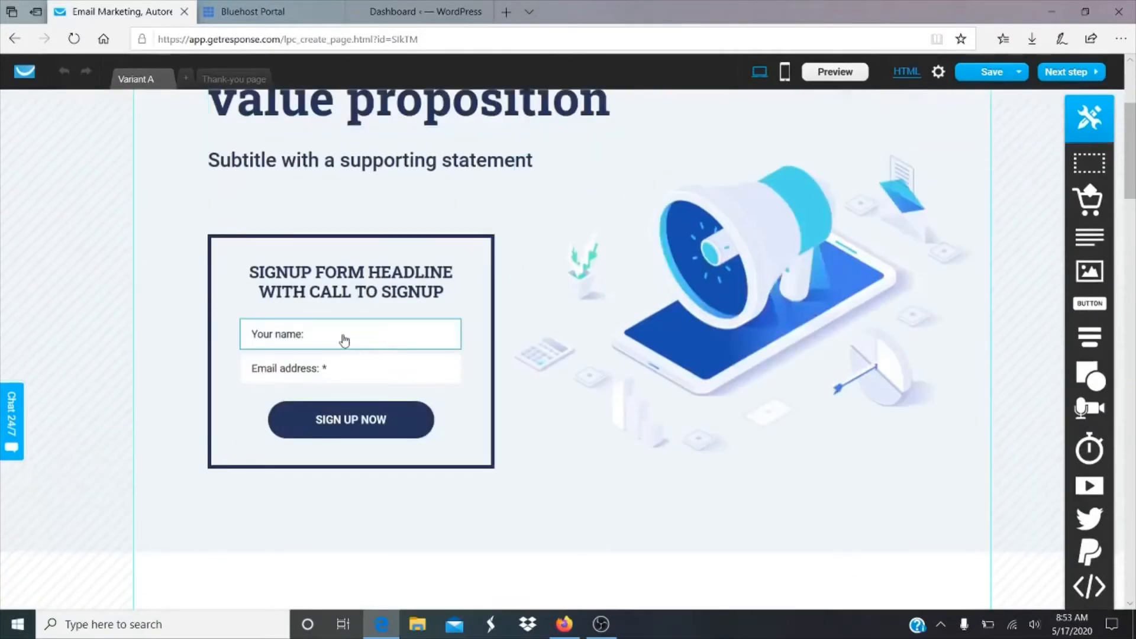
click(344, 340)
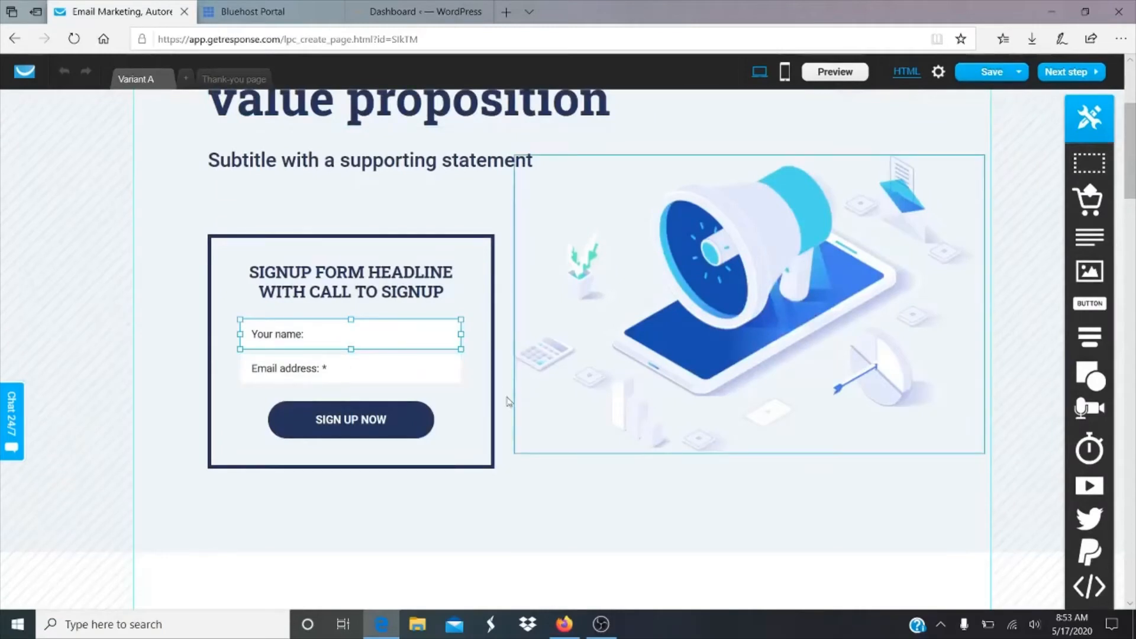
Browse the stored files for replacing the megaphone image, and close the file library without choosing one
click(777, 294)
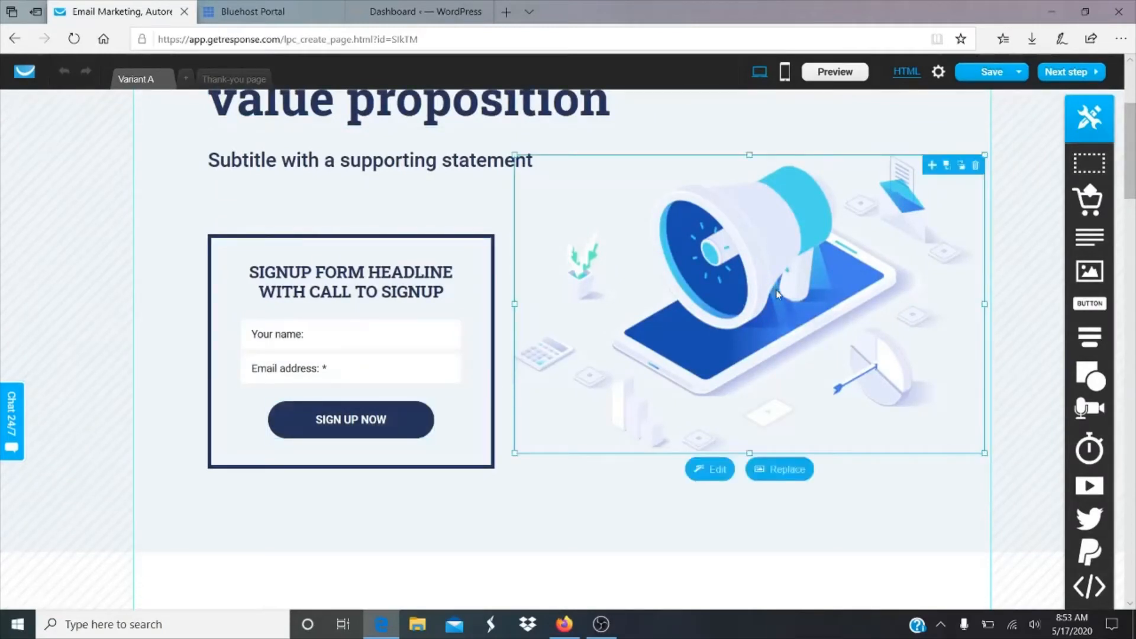
click(788, 471)
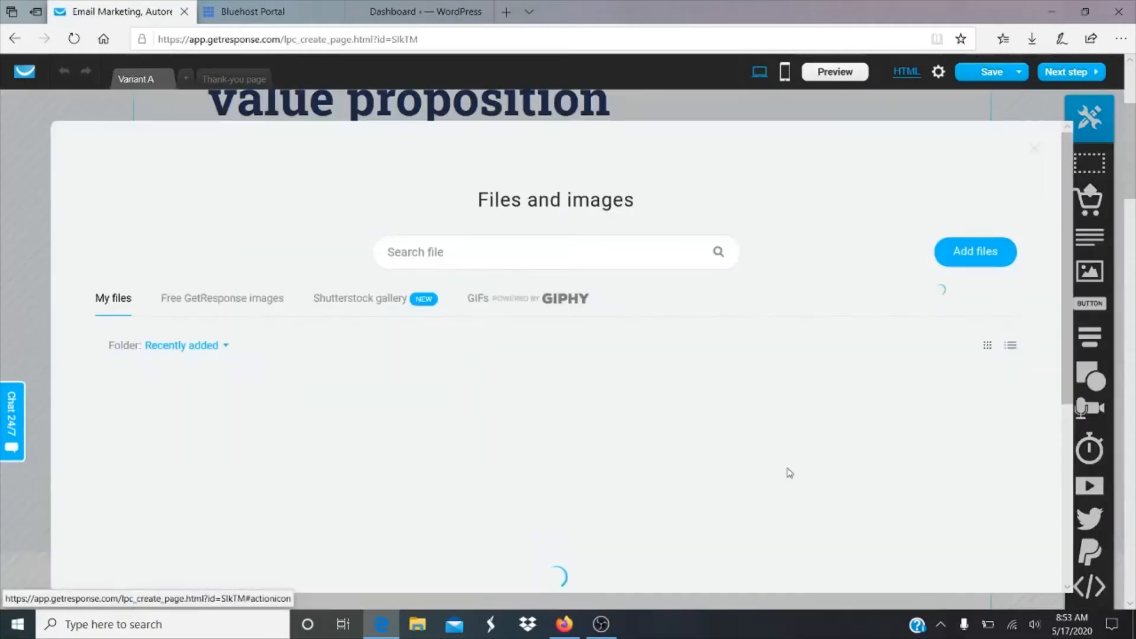
scroll(788, 473, down, 6)
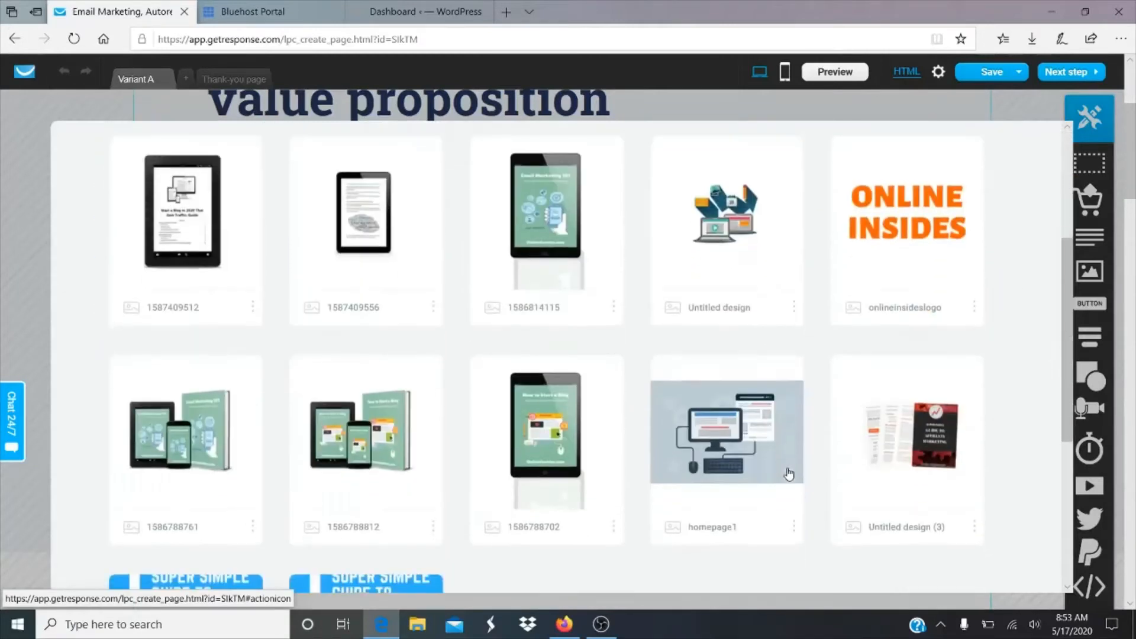
scroll(787, 471, up, 8)
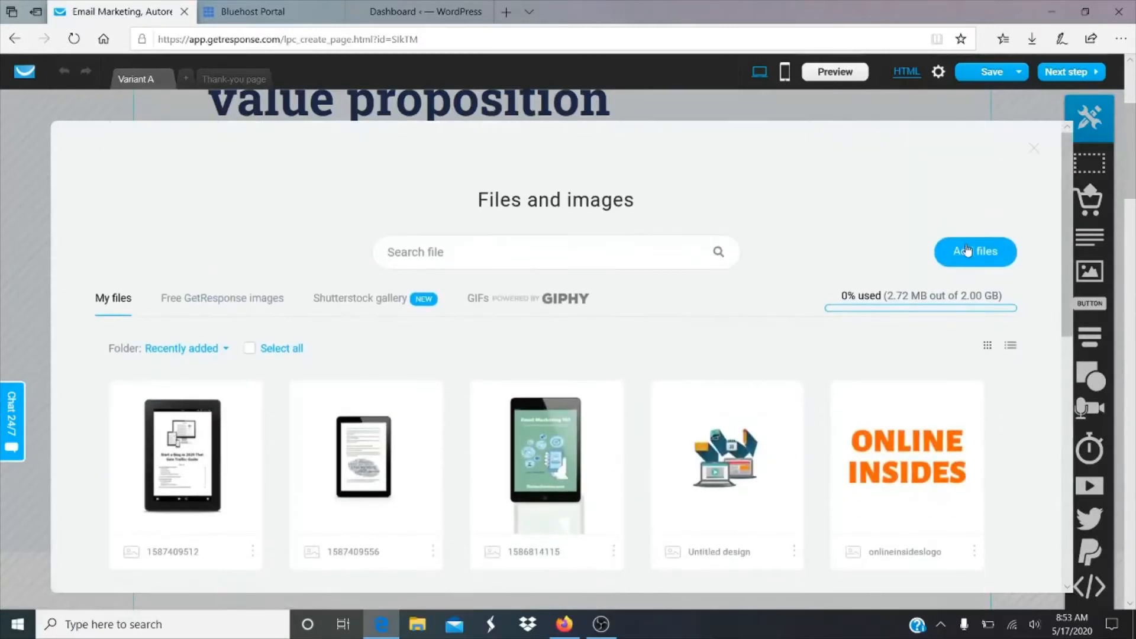
click(1035, 147)
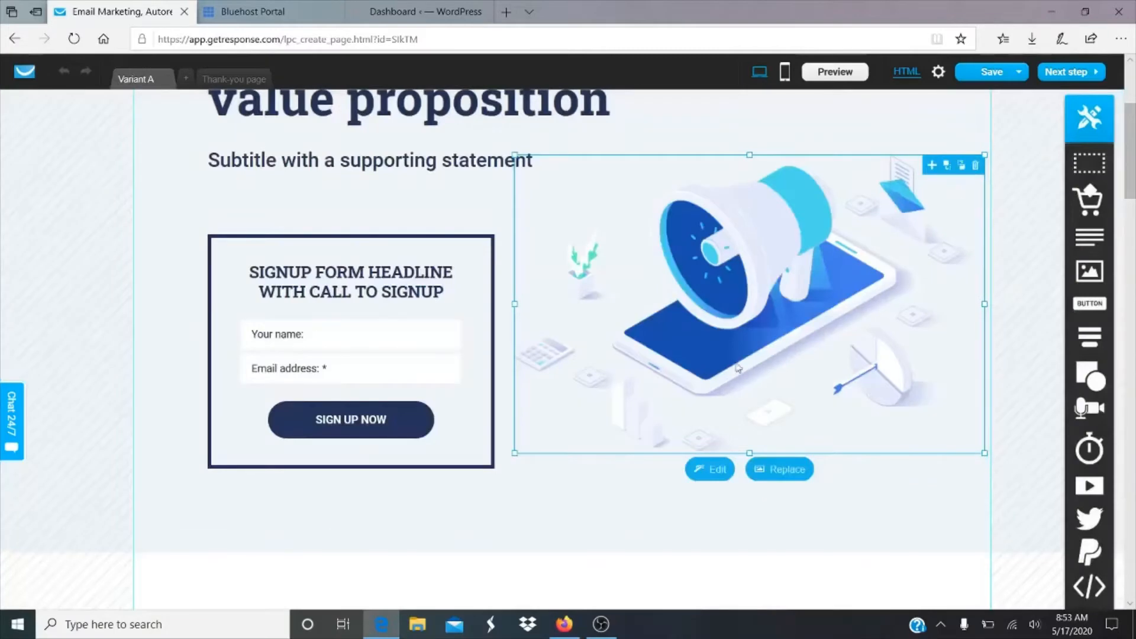
Examine the landing page's video placeholder, benefits, testimonials and closing signup section, and return to the headline
scroll(732, 372, down, 10)
scroll(730, 374, down, 3)
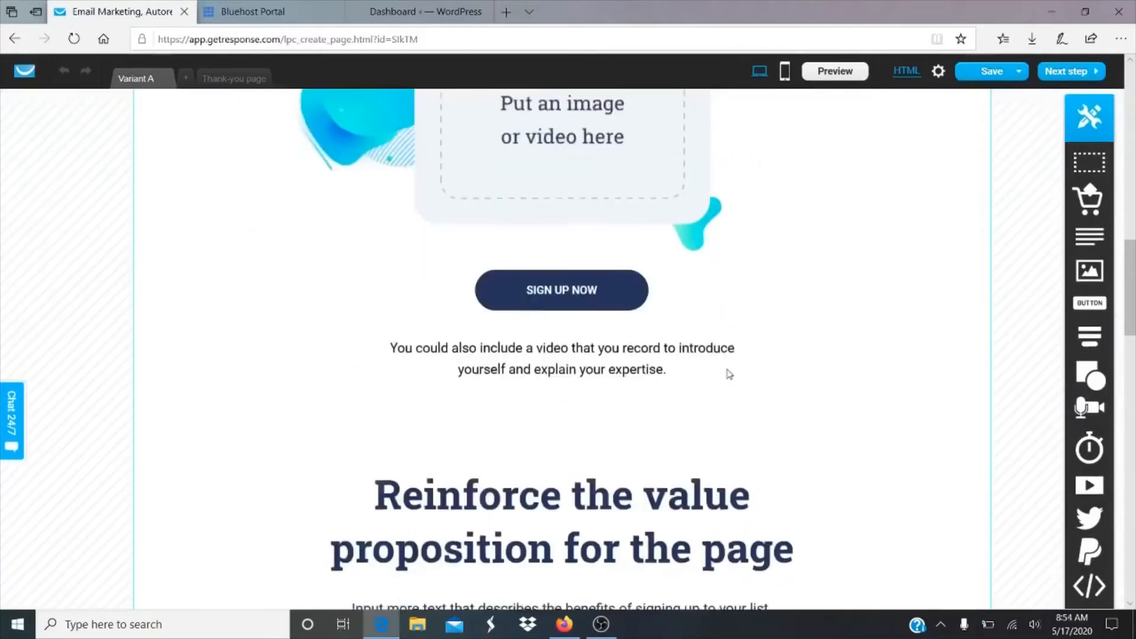
scroll(728, 373, up, 3)
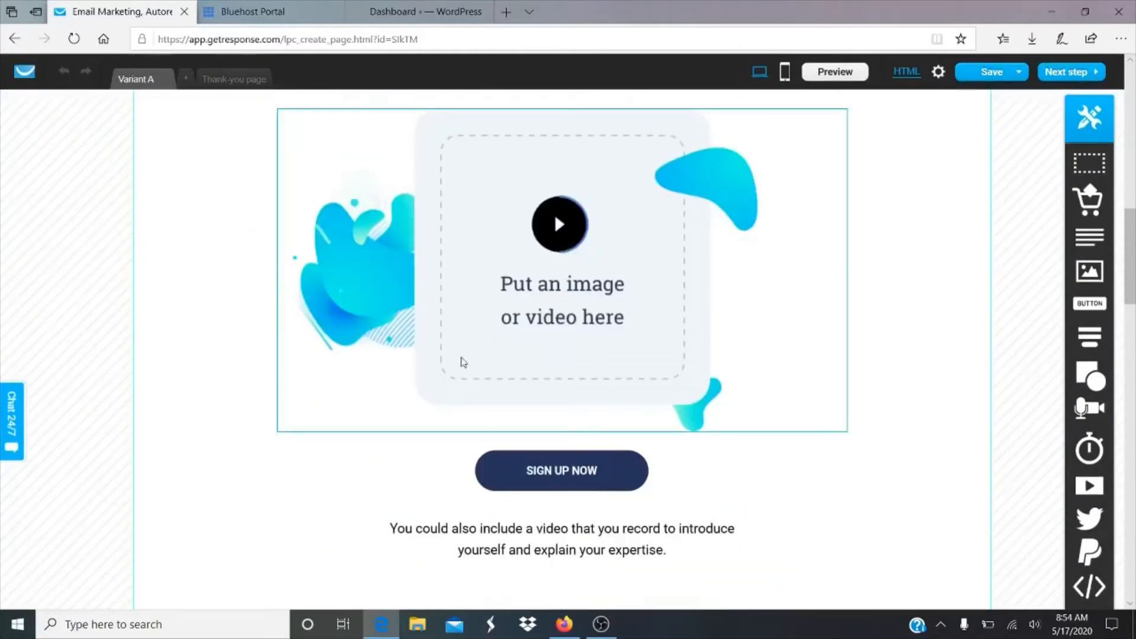
scroll(686, 399, down, 8)
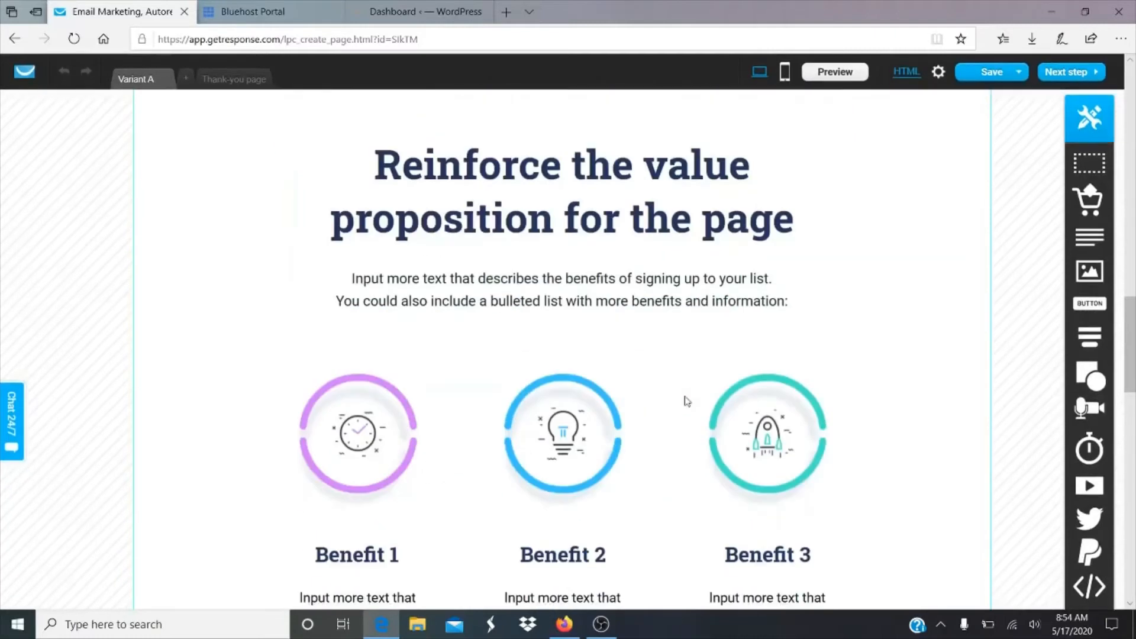
click(686, 400)
scroll(572, 458, down, 2)
scroll(572, 459, down, 10)
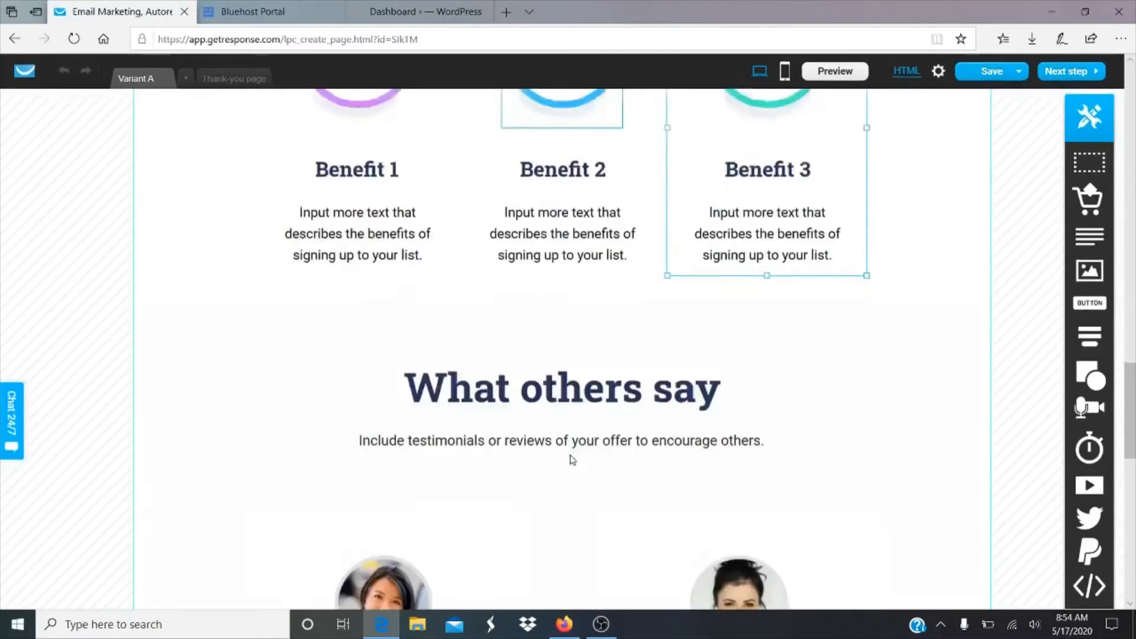
scroll(577, 427, down, 5)
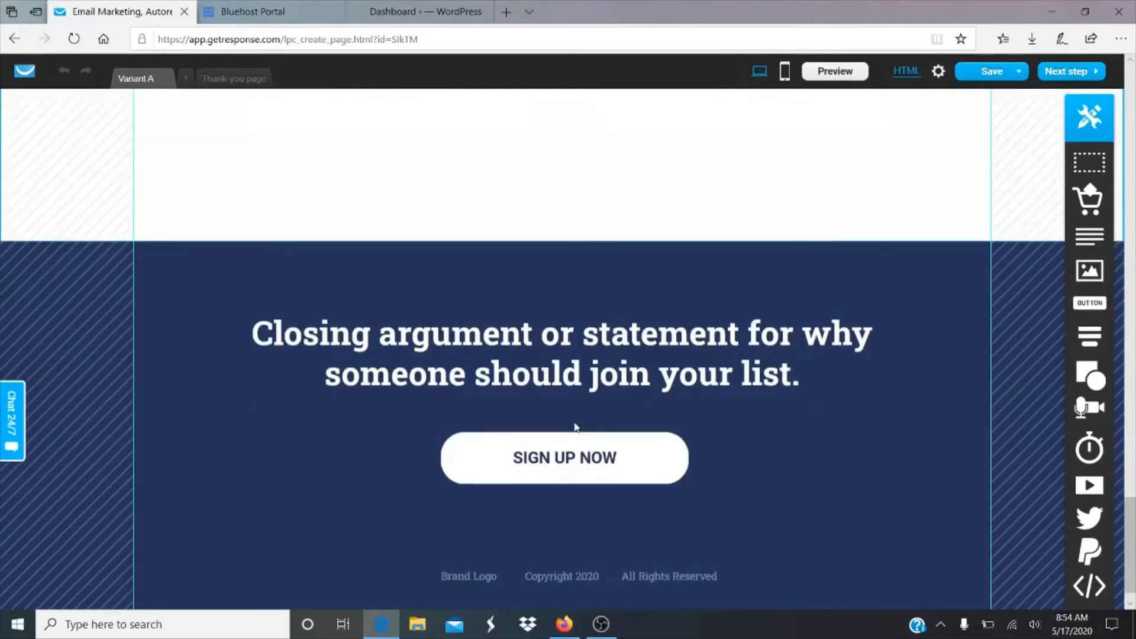
scroll(577, 427, up, 8)
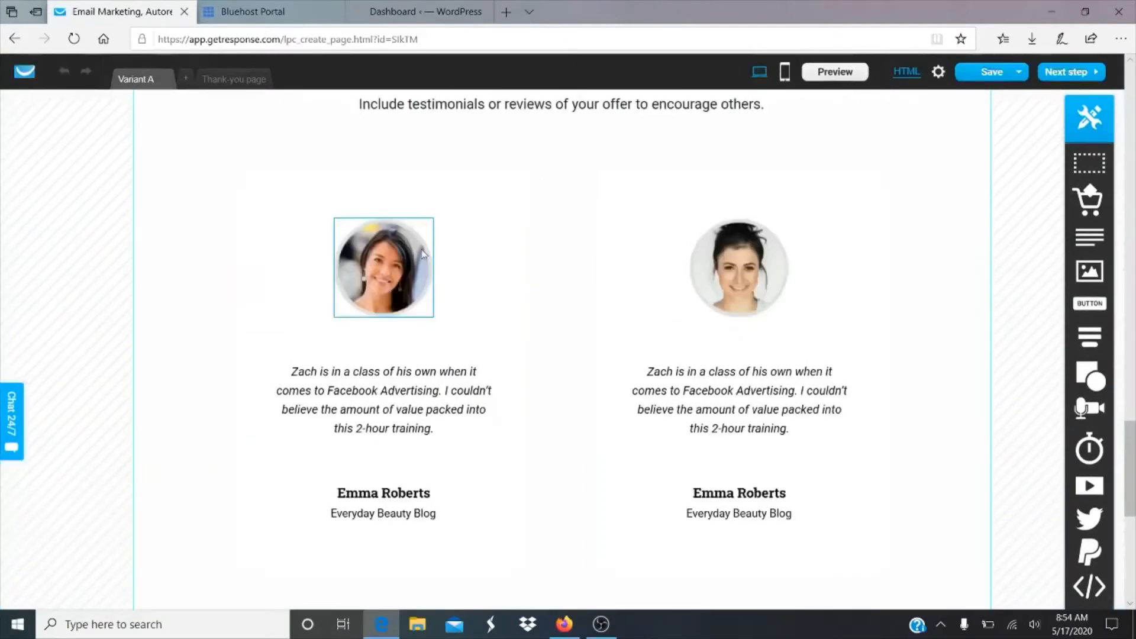
scroll(1011, 250, down, 5)
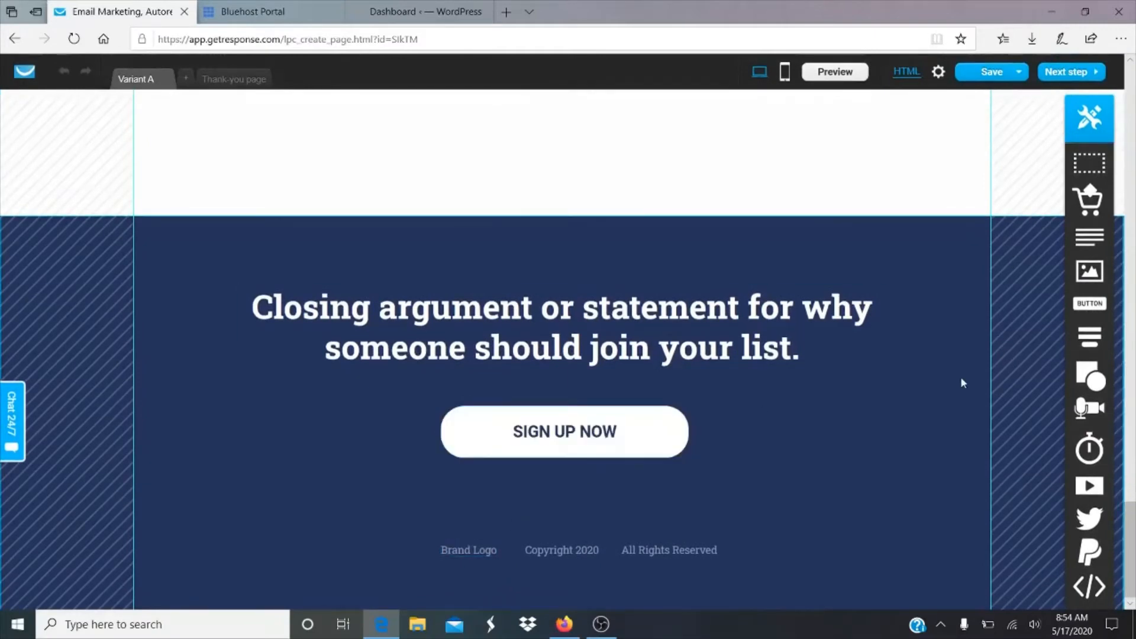
scroll(960, 376, up, 15)
scroll(963, 383, up, 3)
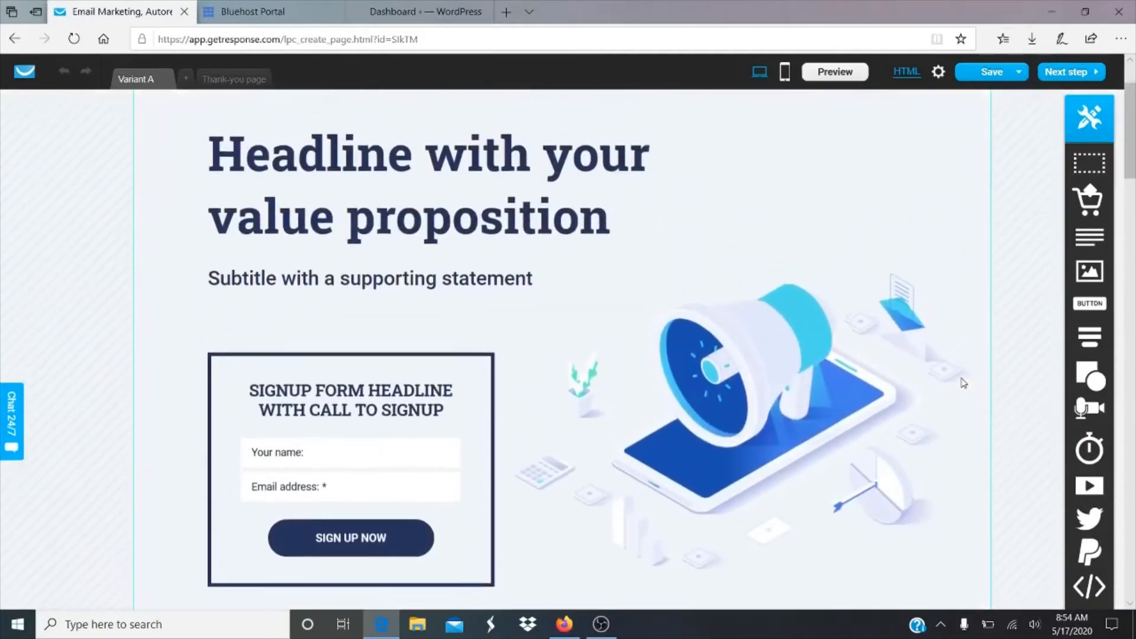
Generate the mobile version of the Variant A page and review its layout down to the footer
click(1089, 78)
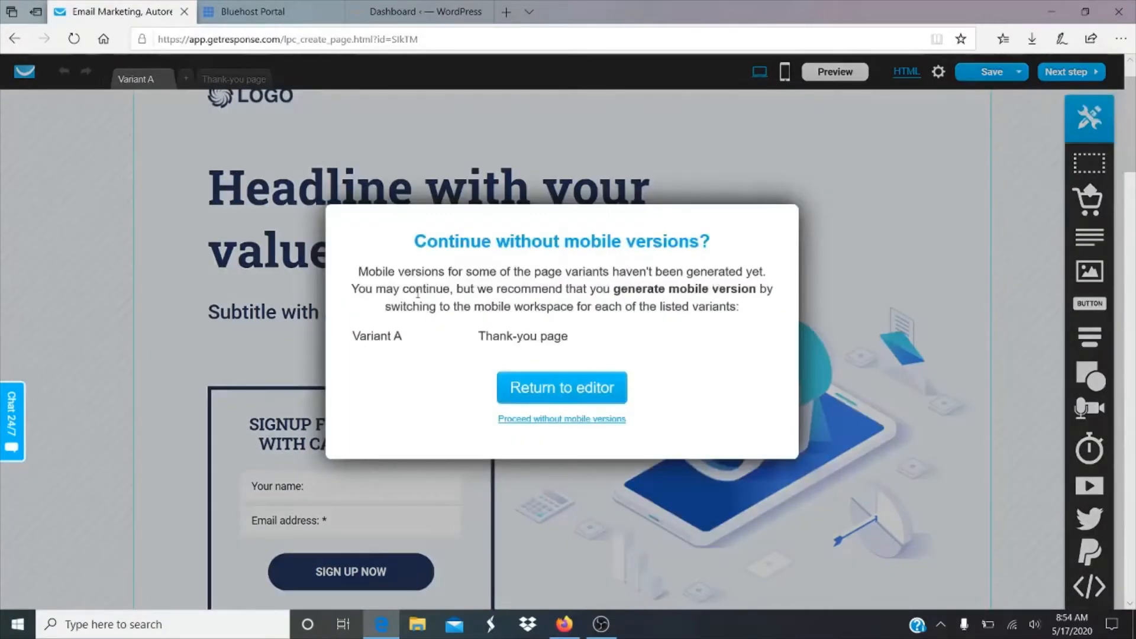
click(536, 400)
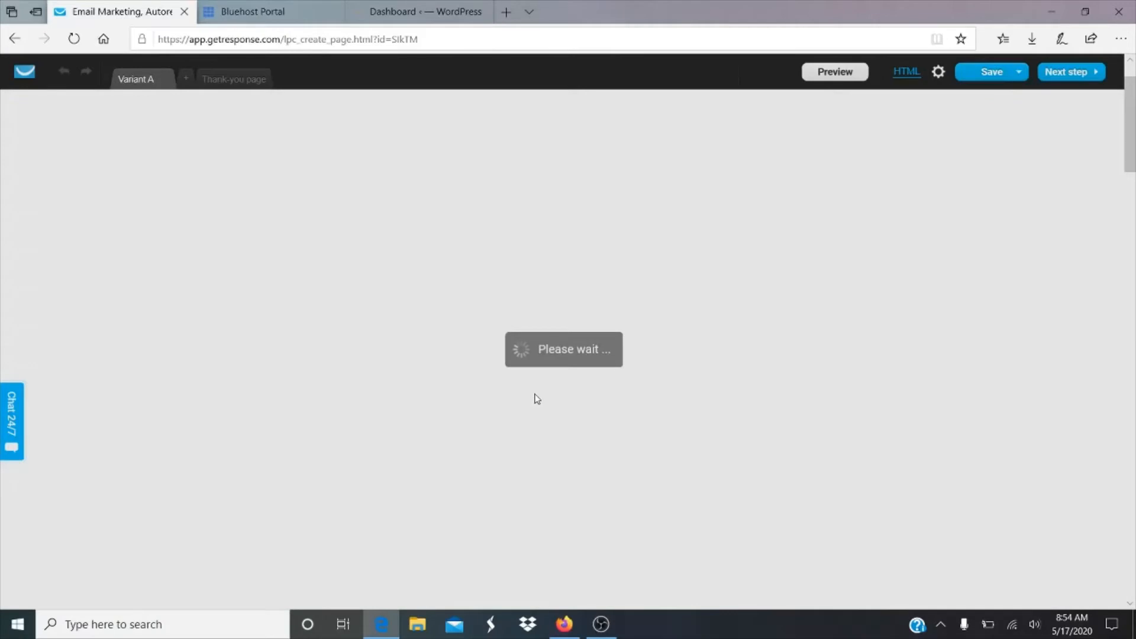
scroll(537, 399, down, 8)
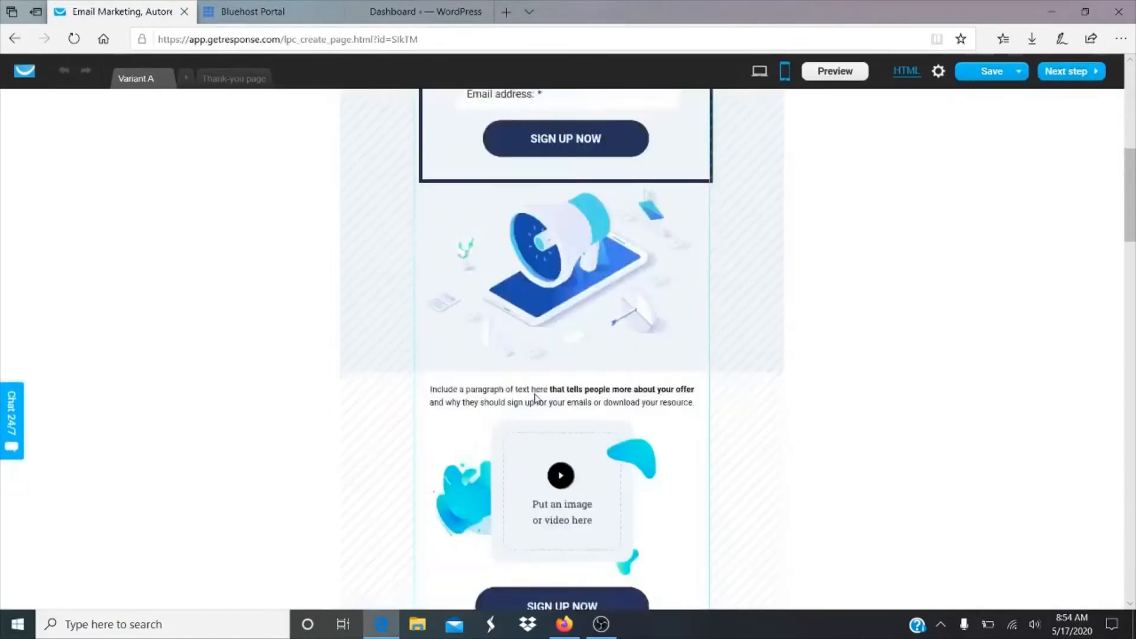
scroll(536, 398, down, 20)
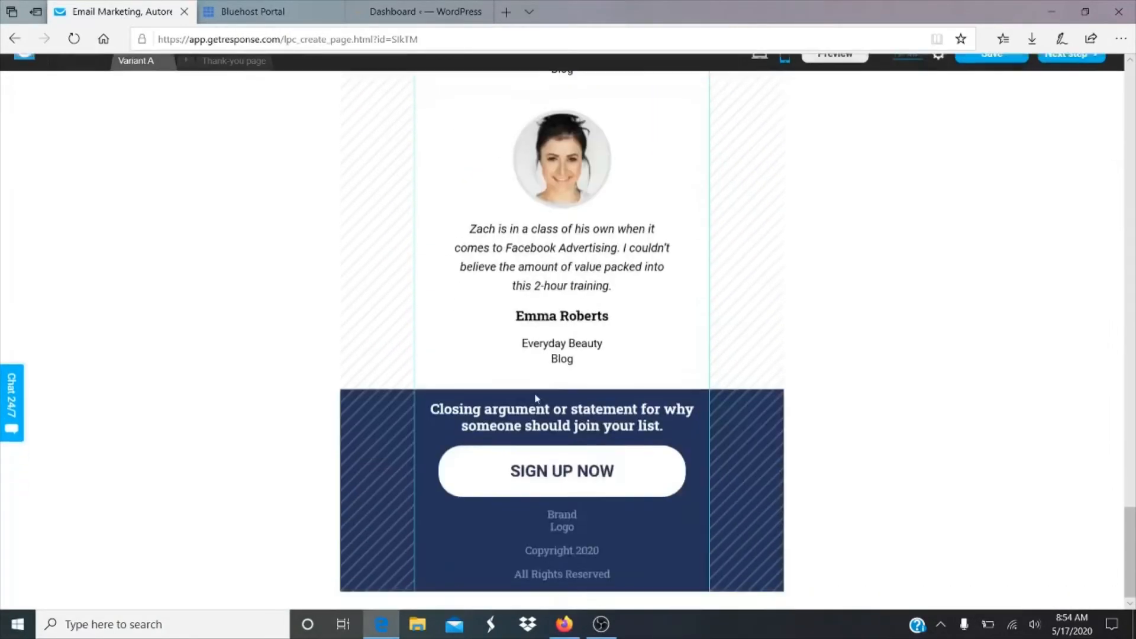
scroll(536, 398, up, 20)
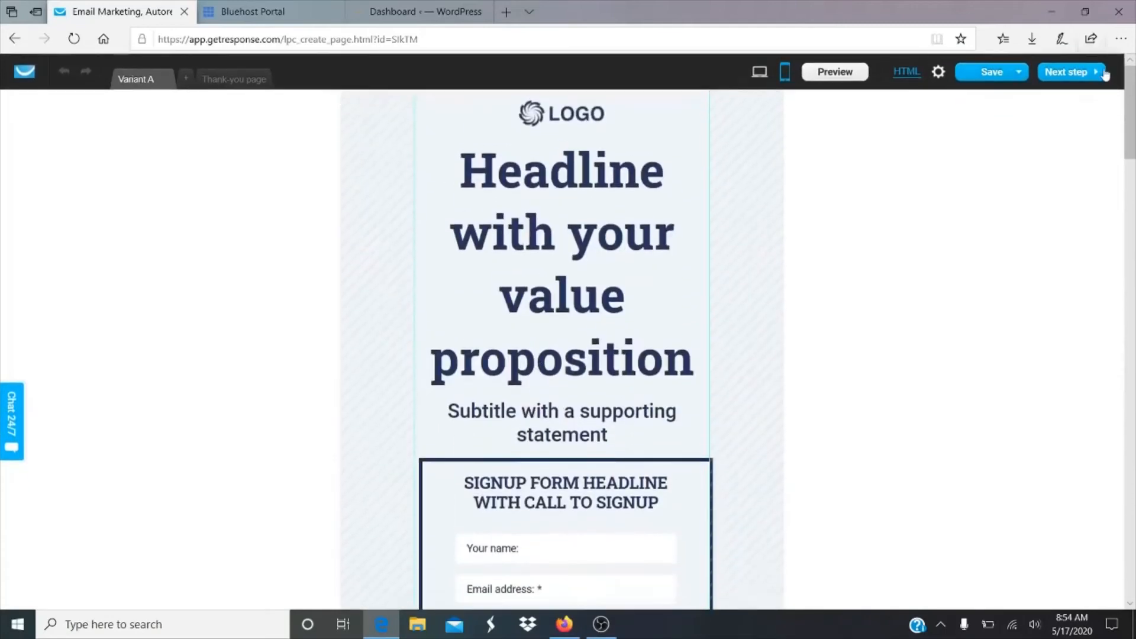
Generate the mobile version of the thank-you page and review its layout
click(1103, 73)
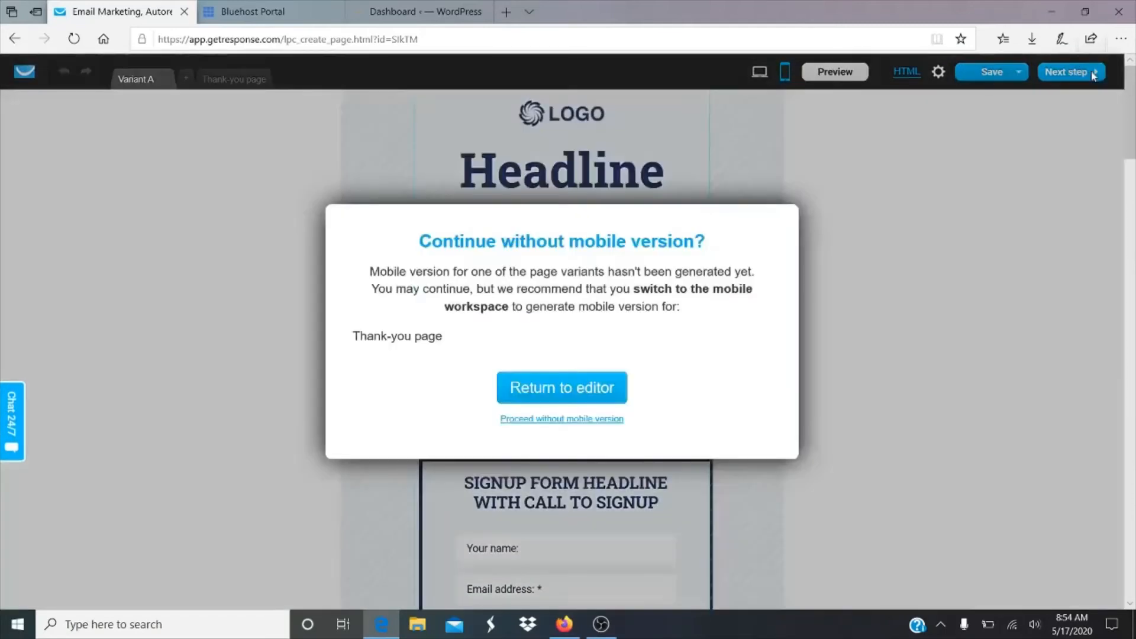
click(574, 385)
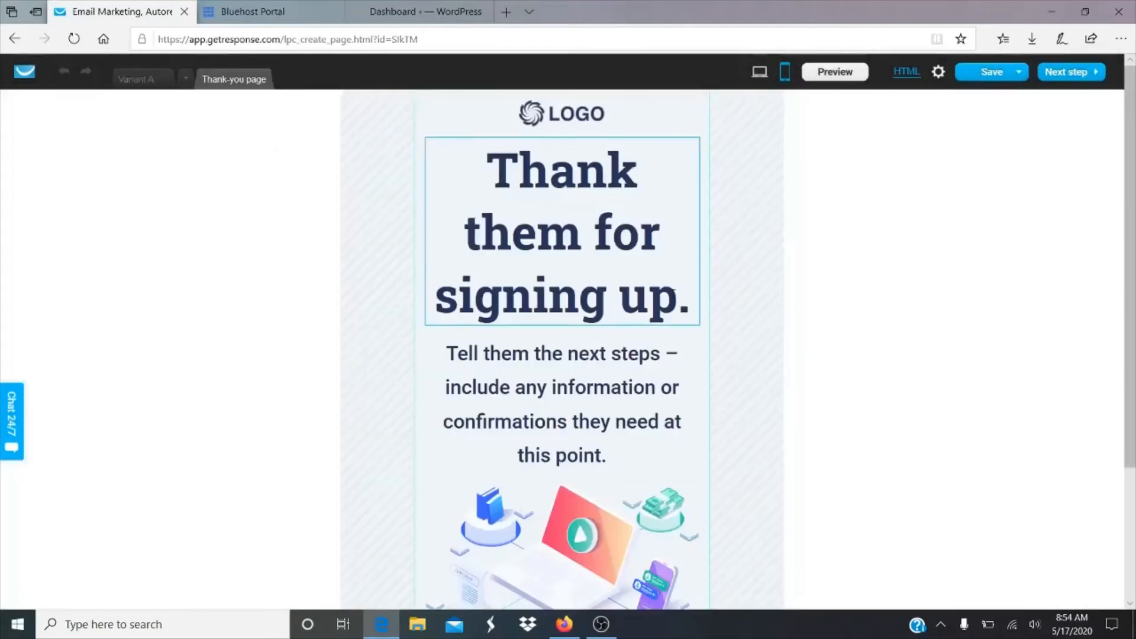
scroll(673, 290, down, 4)
scroll(639, 397, down, 3)
scroll(639, 397, up, 5)
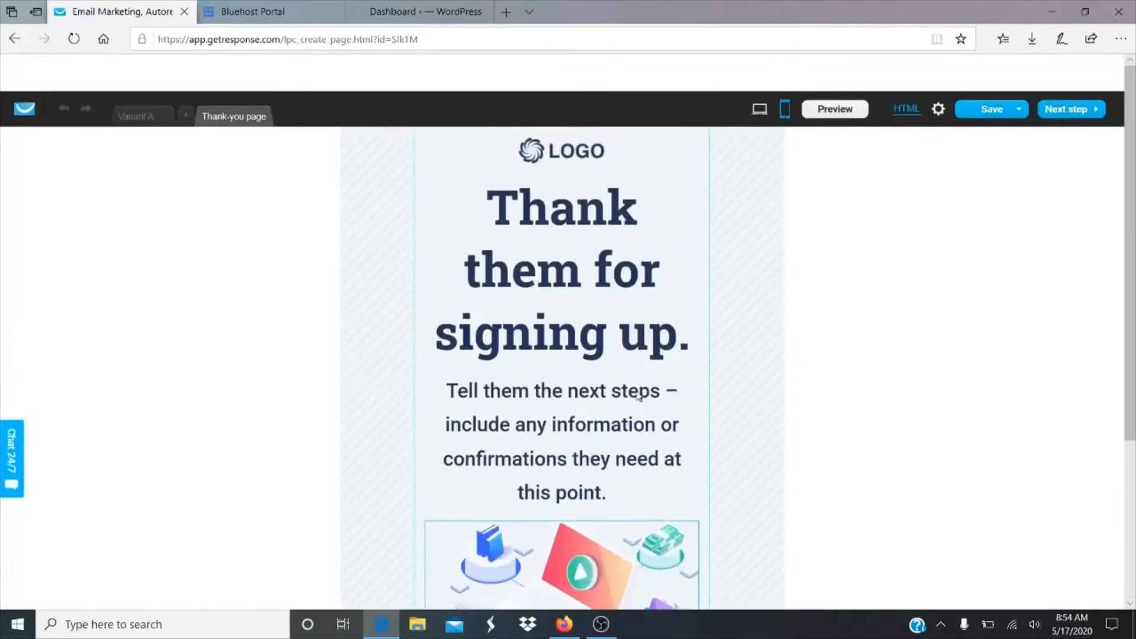
scroll(585, 434, down, 3)
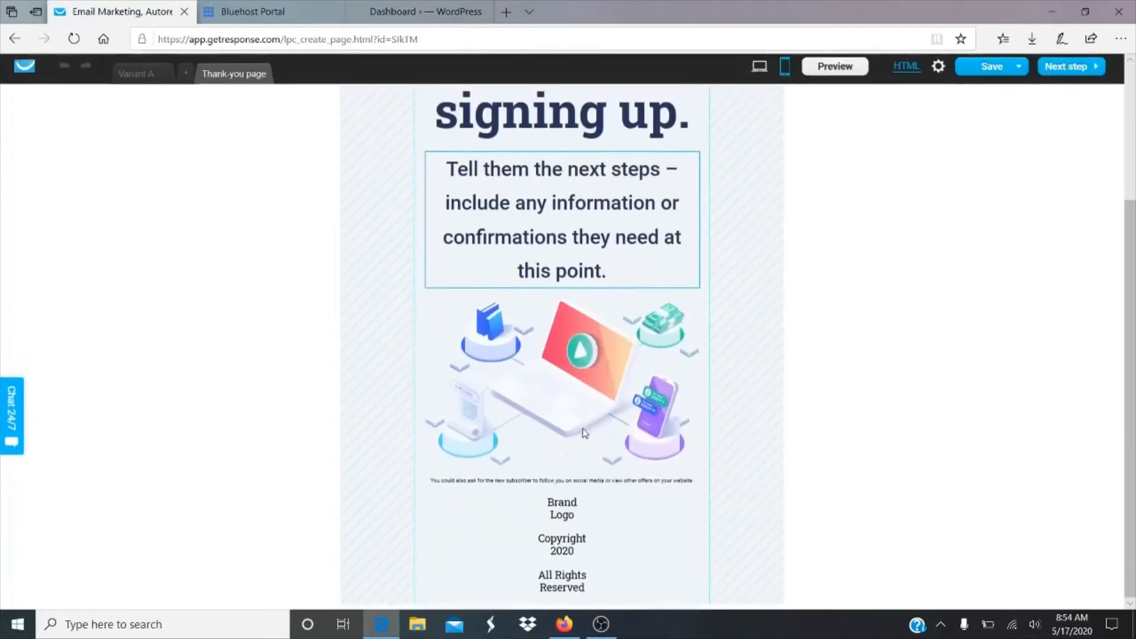
click(765, 72)
click(782, 73)
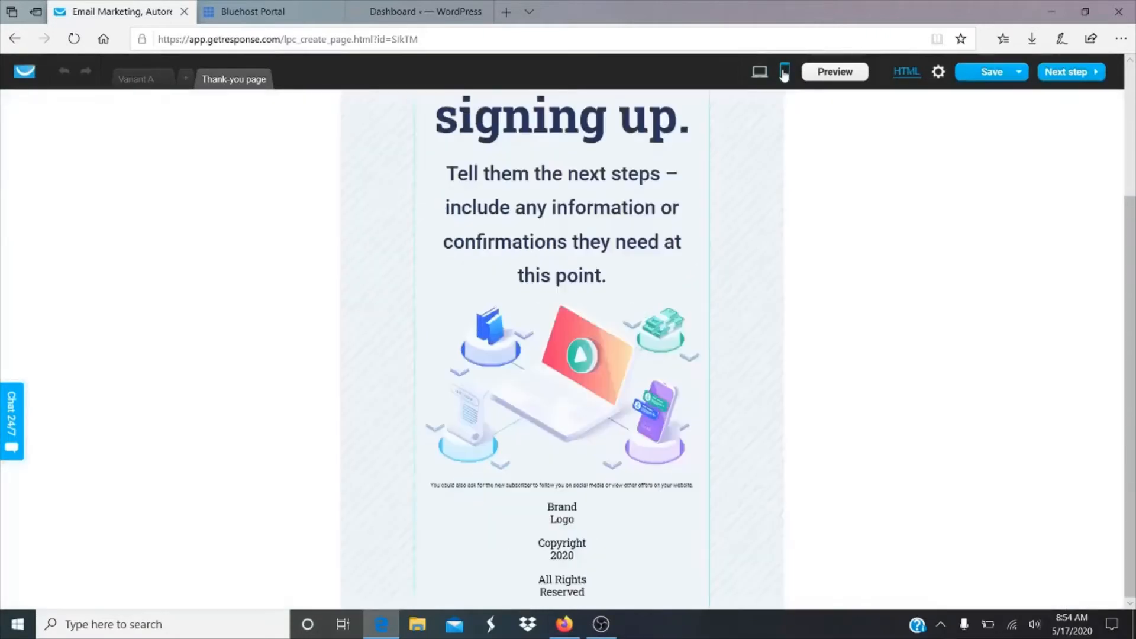
Continue to the landing page settings and exclude the page from search engine indexing
click(1084, 73)
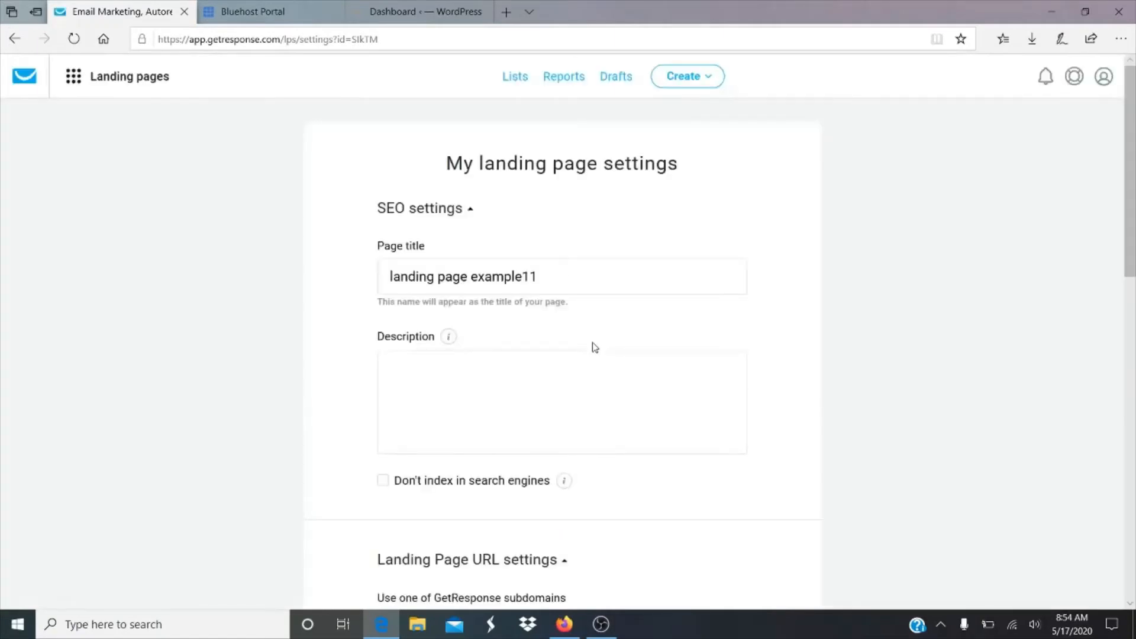
scroll(595, 347, down, 1)
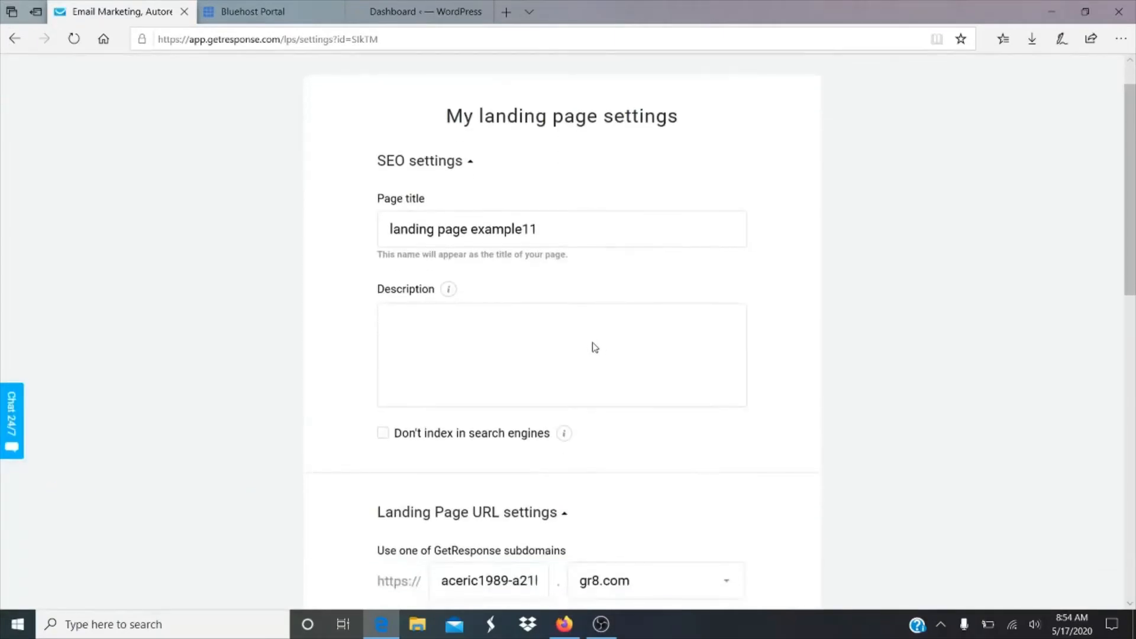
click(415, 346)
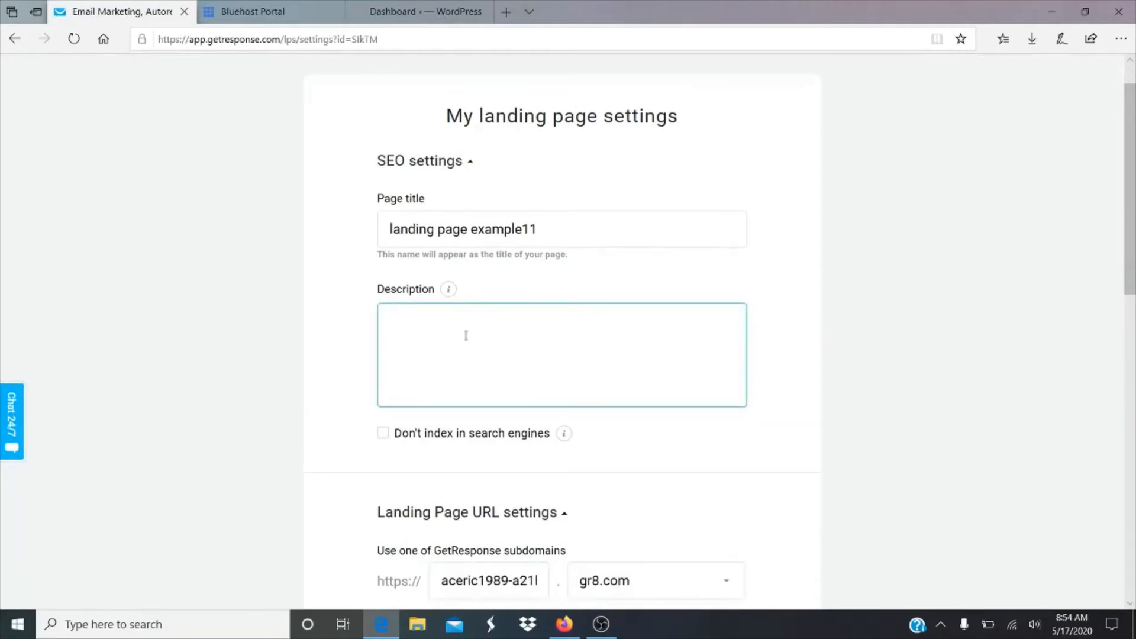
scroll(521, 345, down, 3)
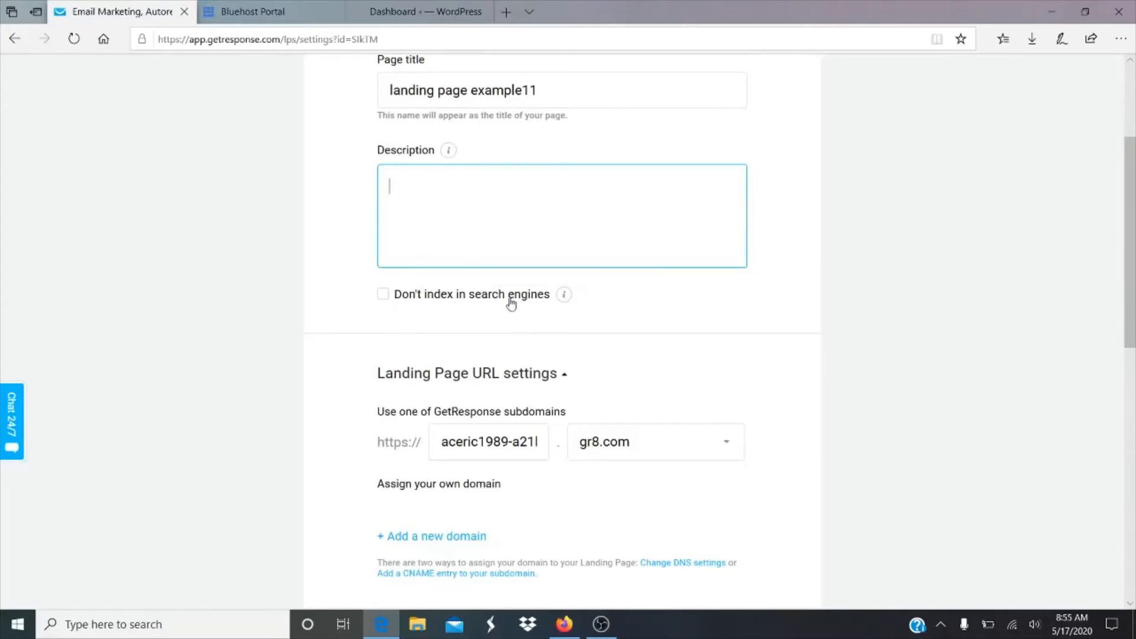
click(383, 298)
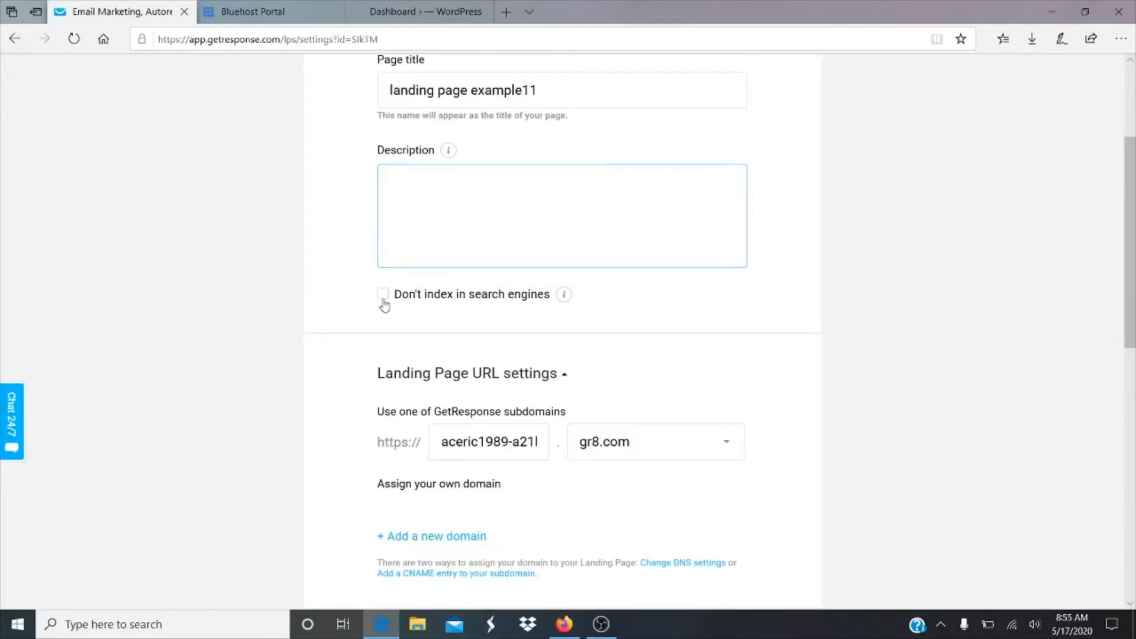
Inspect the URL settings and the form for adding a new domain, and cancel it without adding one
scroll(905, 356, down, 4)
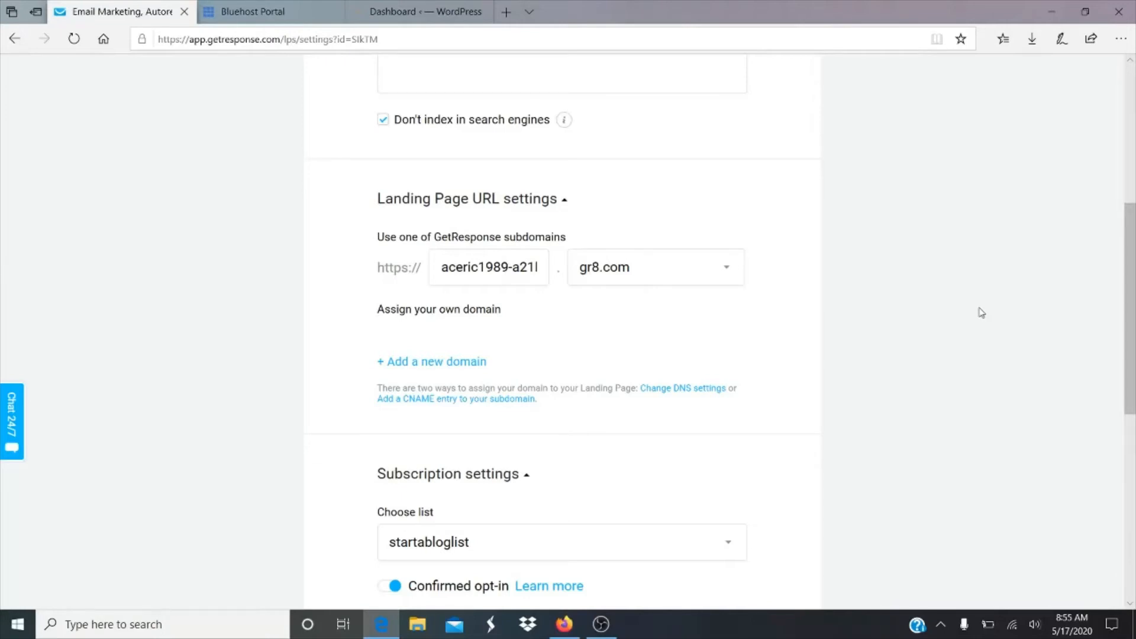
scroll(982, 312, down, 2)
scroll(981, 312, up, 1)
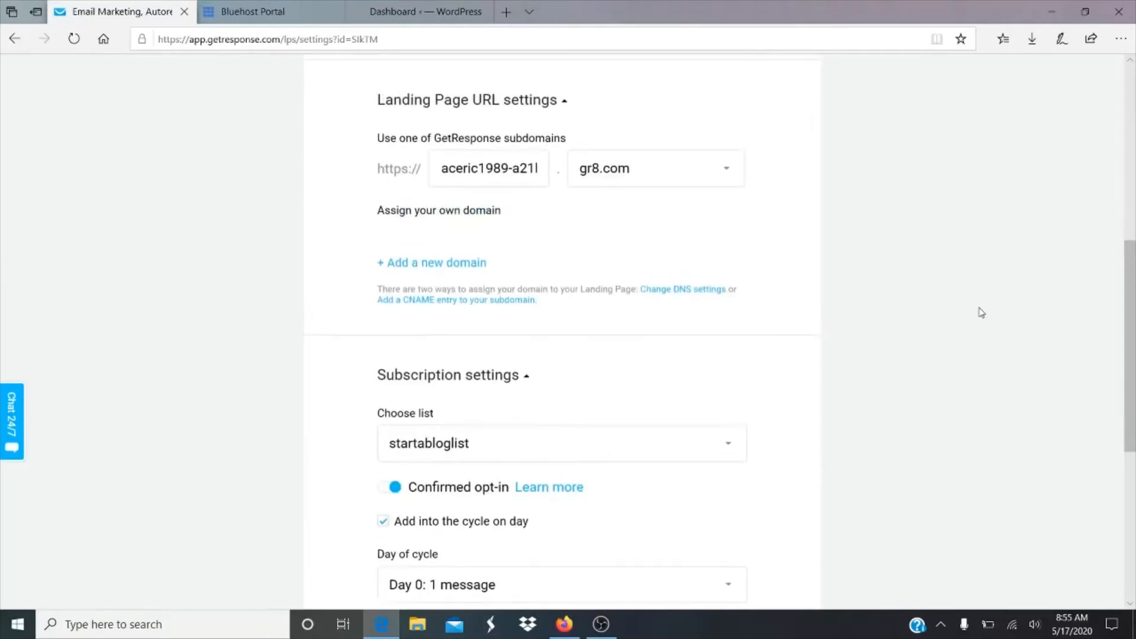
click(382, 266)
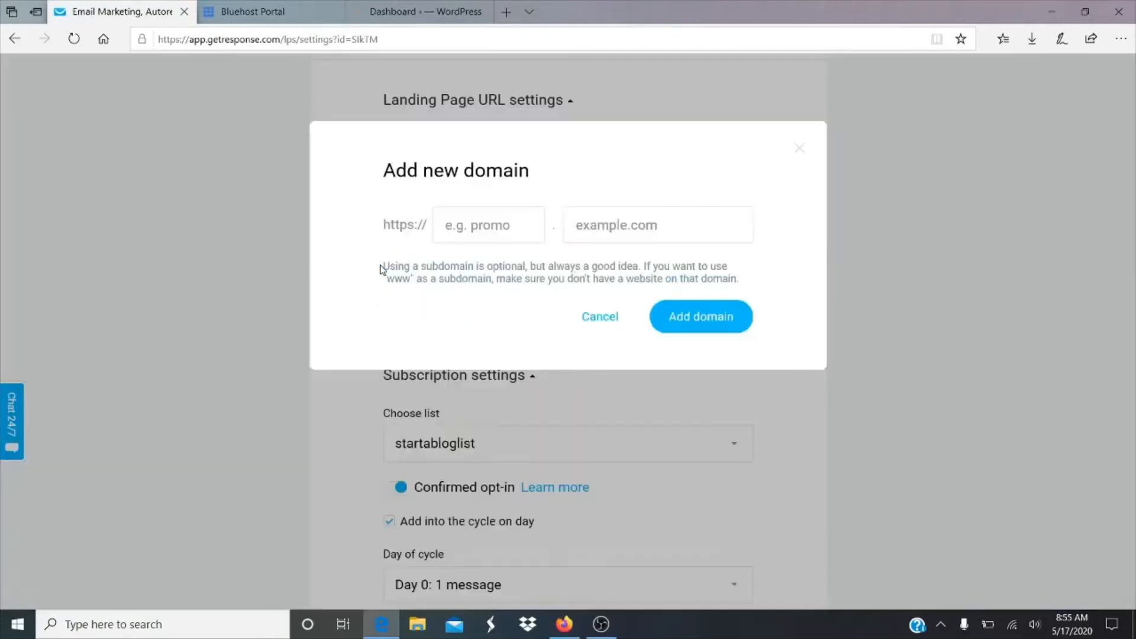
click(597, 318)
Turn off confirmed opt-in in the subscription settings for the startabloglist list
scroll(870, 332, down, 3)
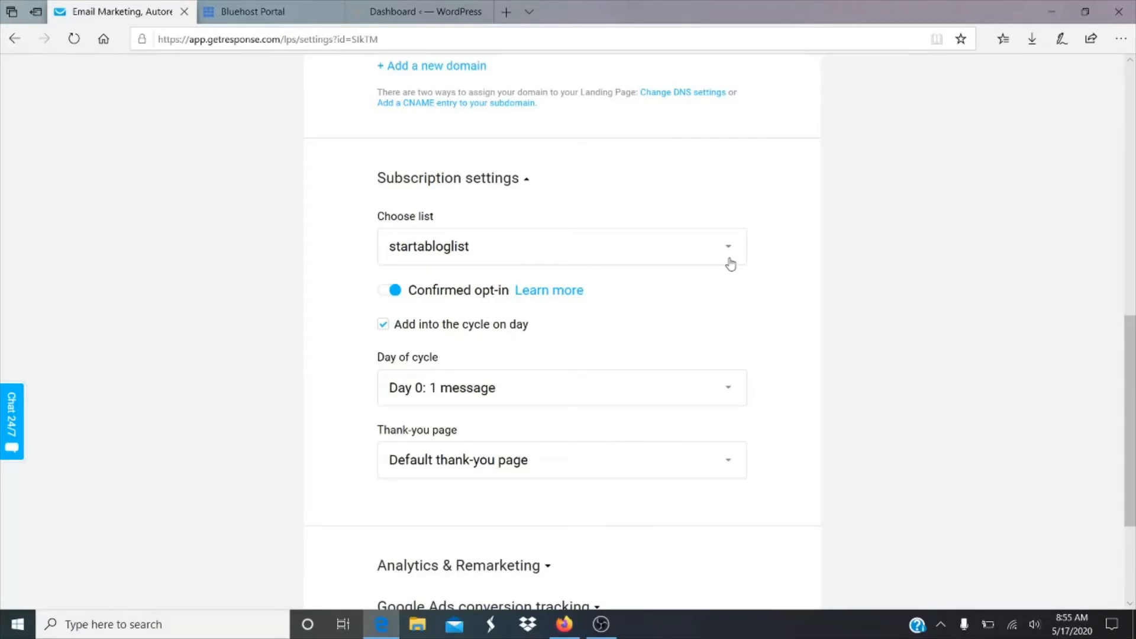
scroll(900, 246, down, 1)
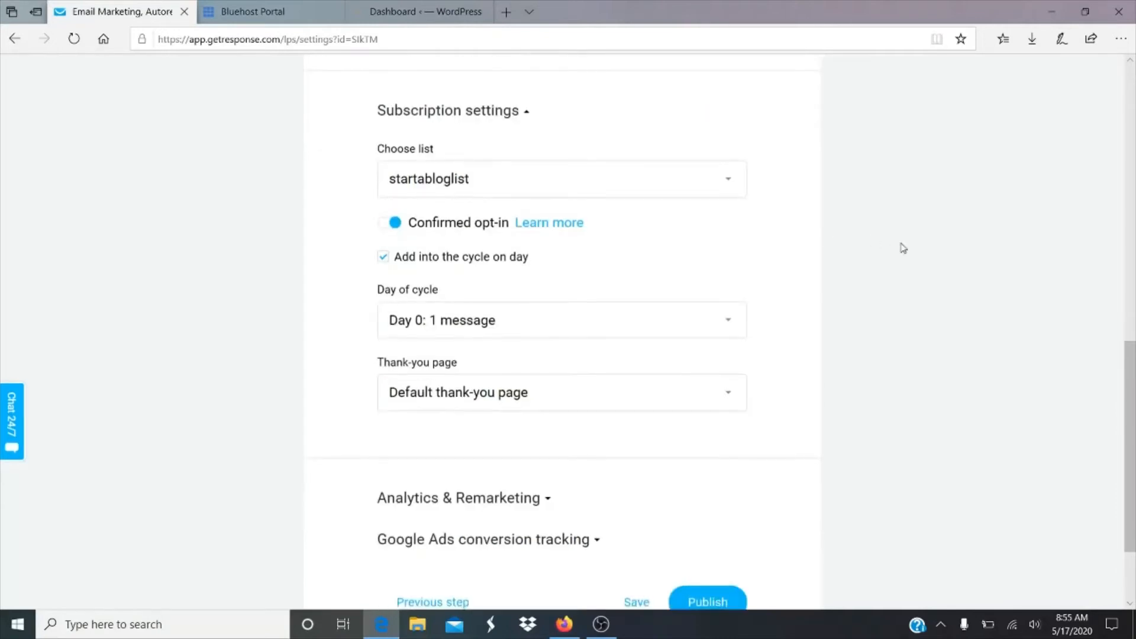
click(386, 227)
Choose a custom thank-you page and try to publish the landing page without entering a custom URL
scroll(880, 264, down, 2)
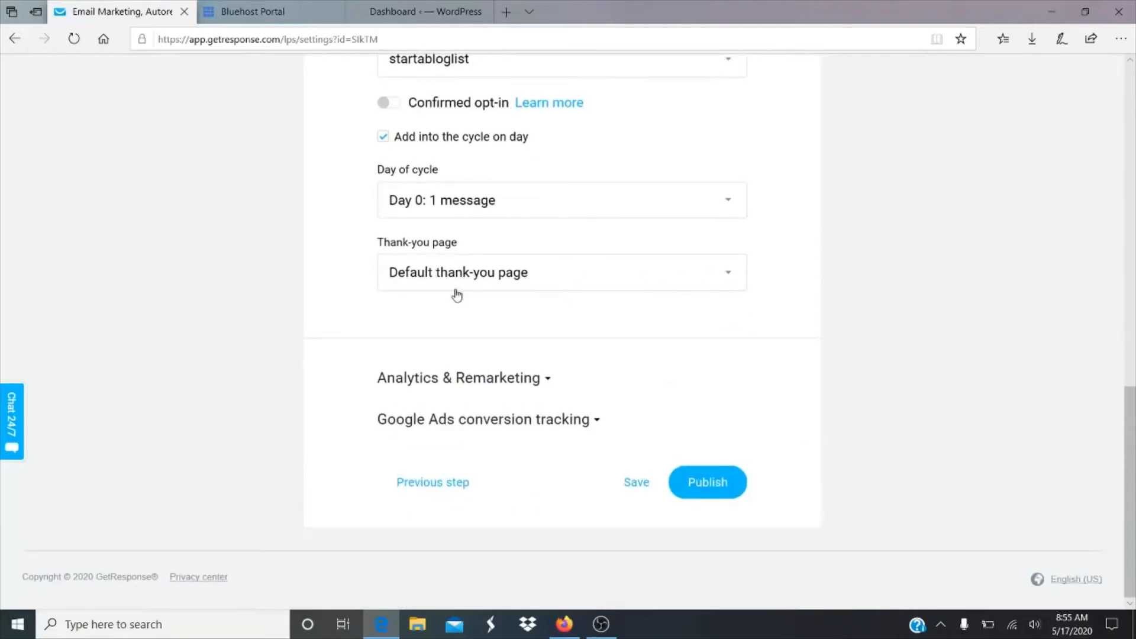
click(727, 293)
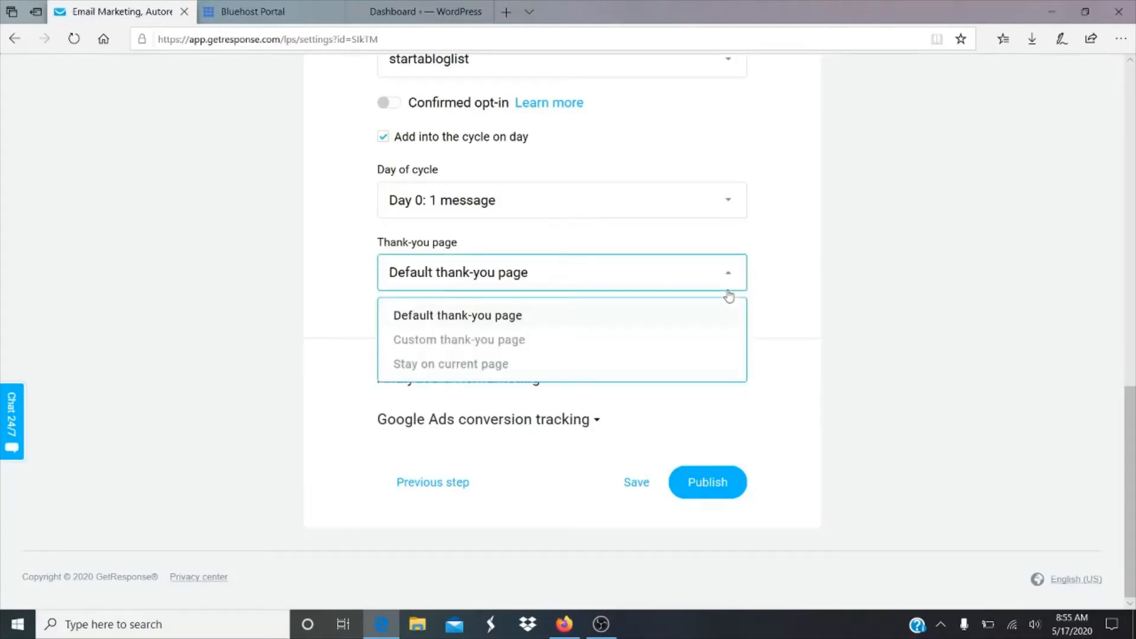
click(467, 339)
click(467, 339)
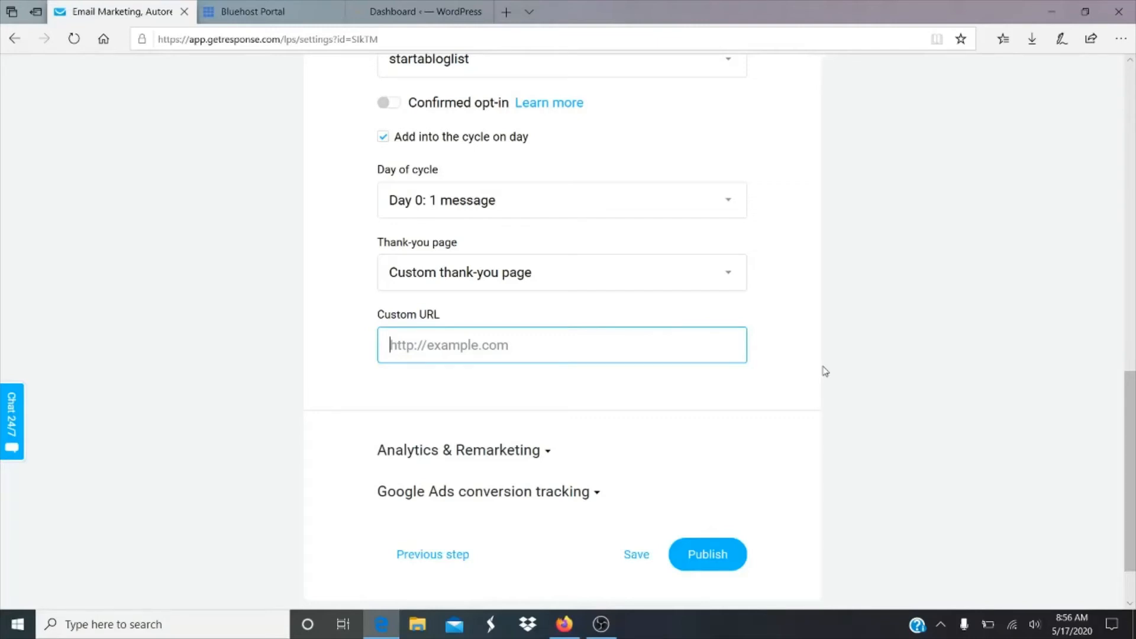
scroll(823, 371, down, 1)
click(701, 481)
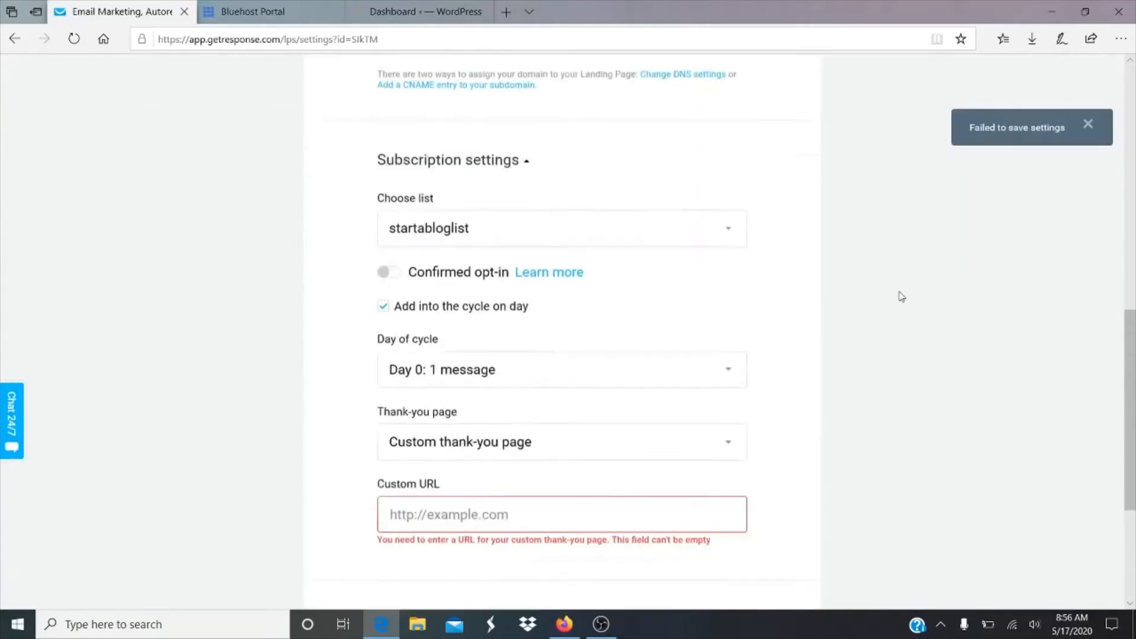
Set the thank-you page to the default one and publish the landing page
click(476, 424)
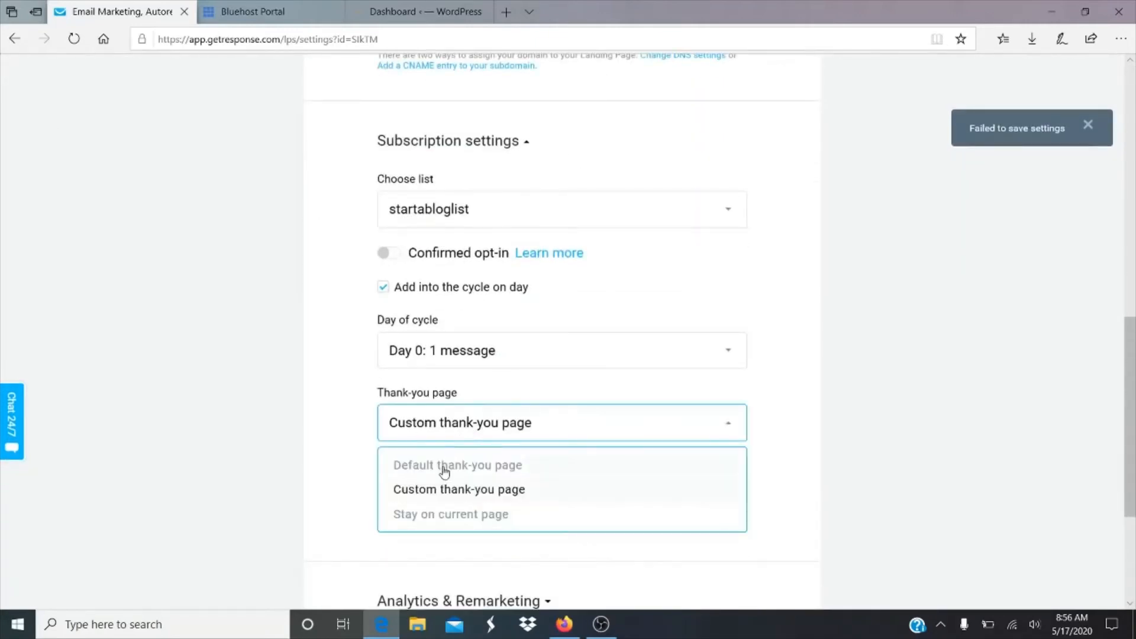
click(445, 472)
scroll(807, 446, down, 2)
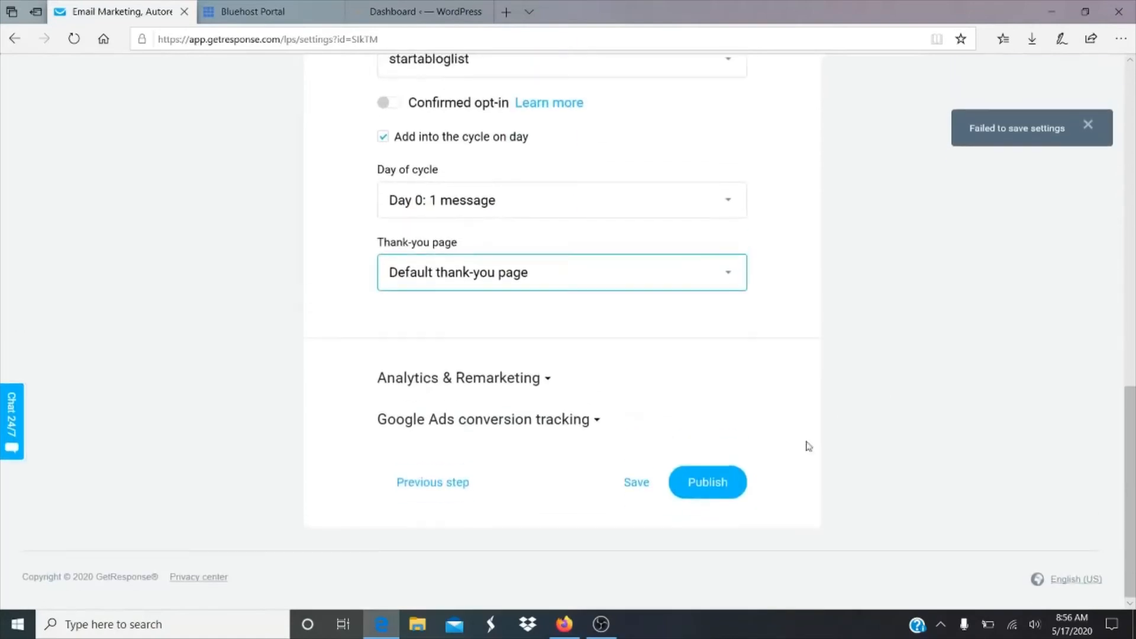
click(723, 485)
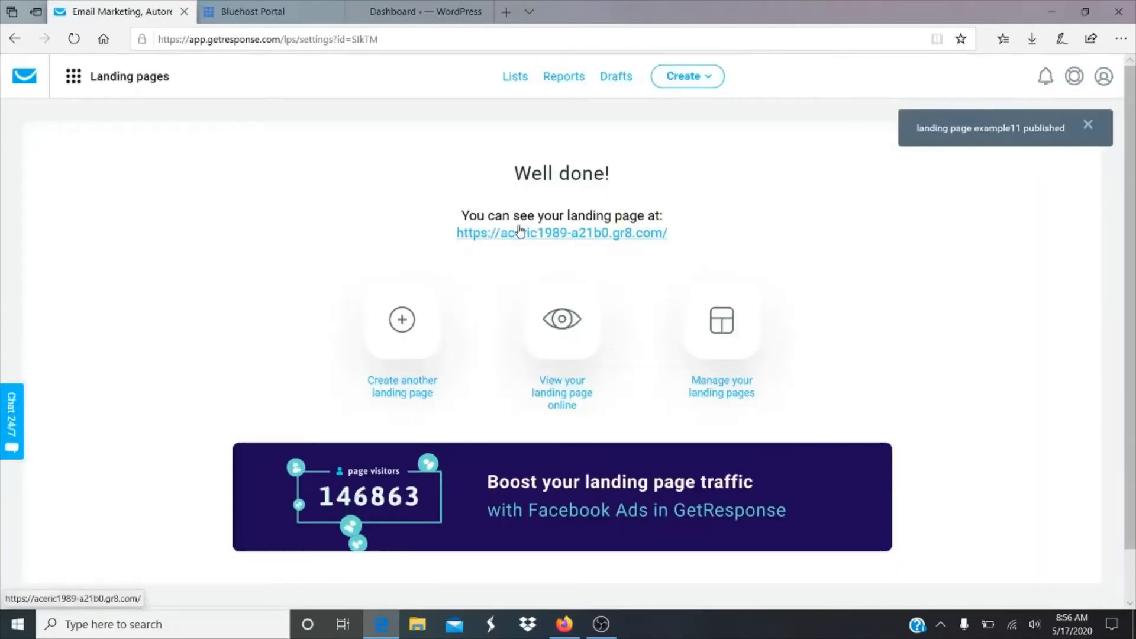
View the published landing page online from its link, examine it from start to end, and close it
click(552, 236)
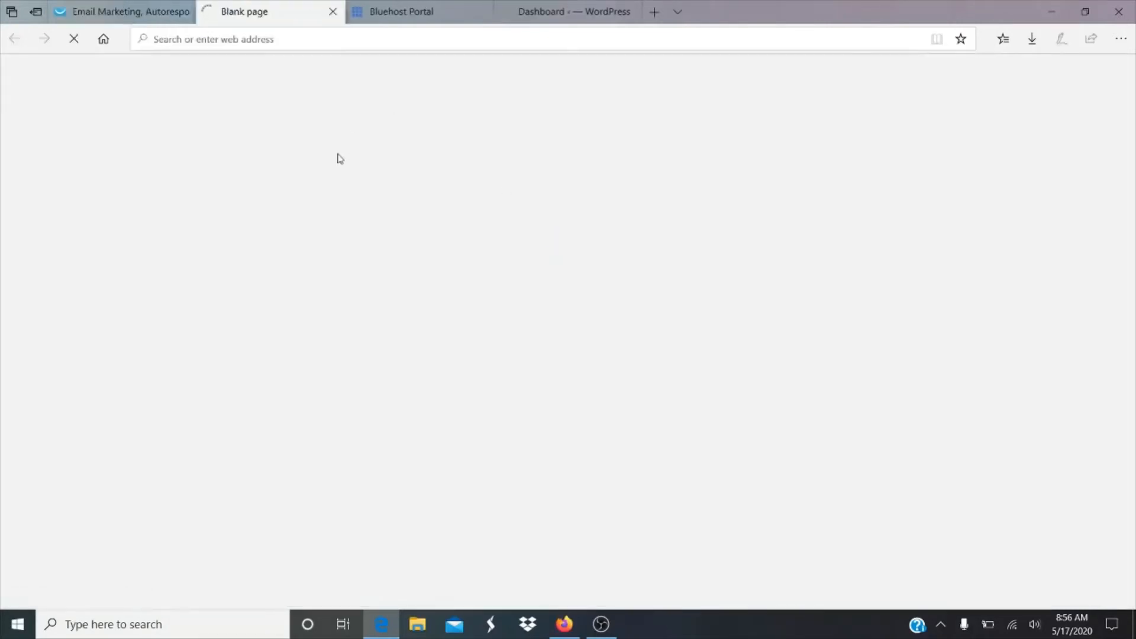
scroll(340, 159, down, 10)
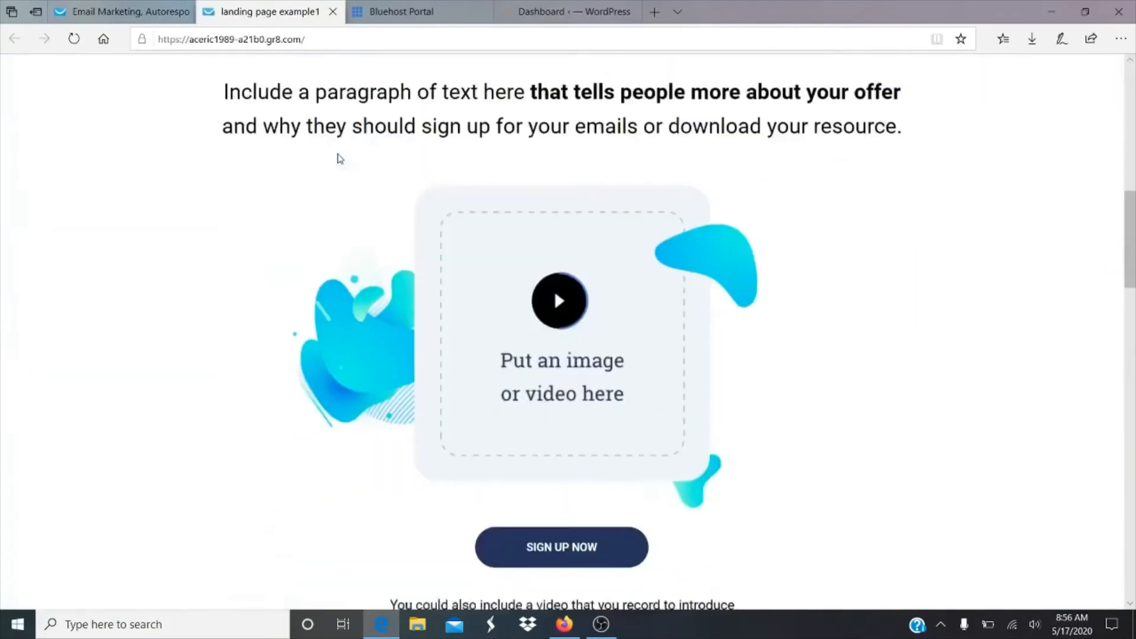
scroll(340, 159, down, 20)
scroll(340, 159, up, 15)
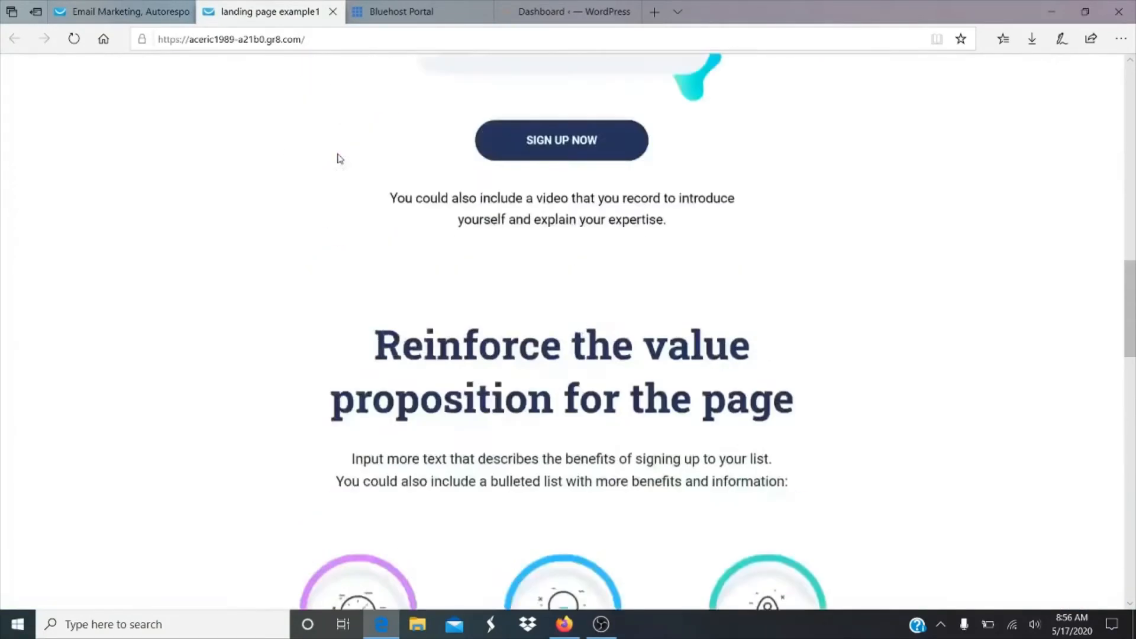
scroll(341, 158, up, 15)
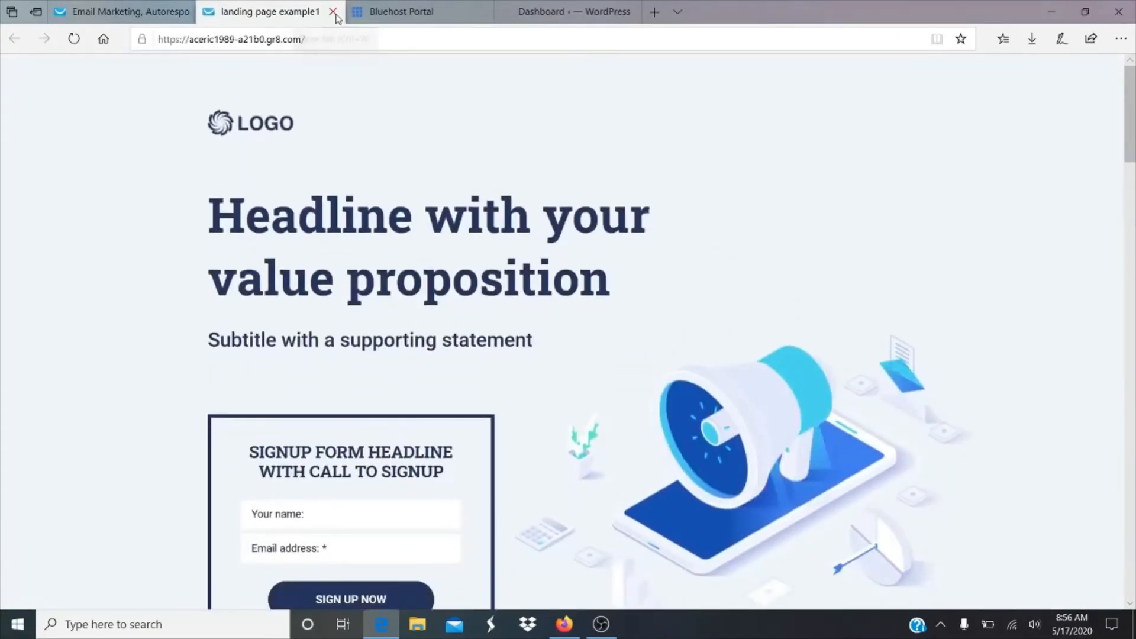
click(333, 11)
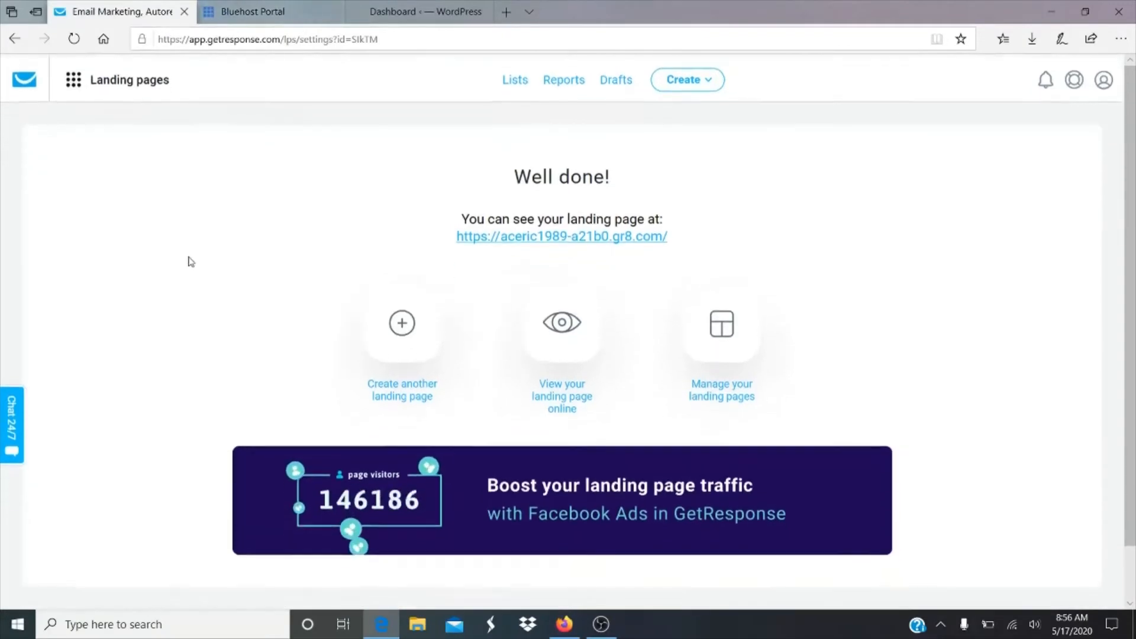
Go to the dashboard and start a new newsletter with the Drag-and-Drop Email Editor
scroll(190, 261, down, 1)
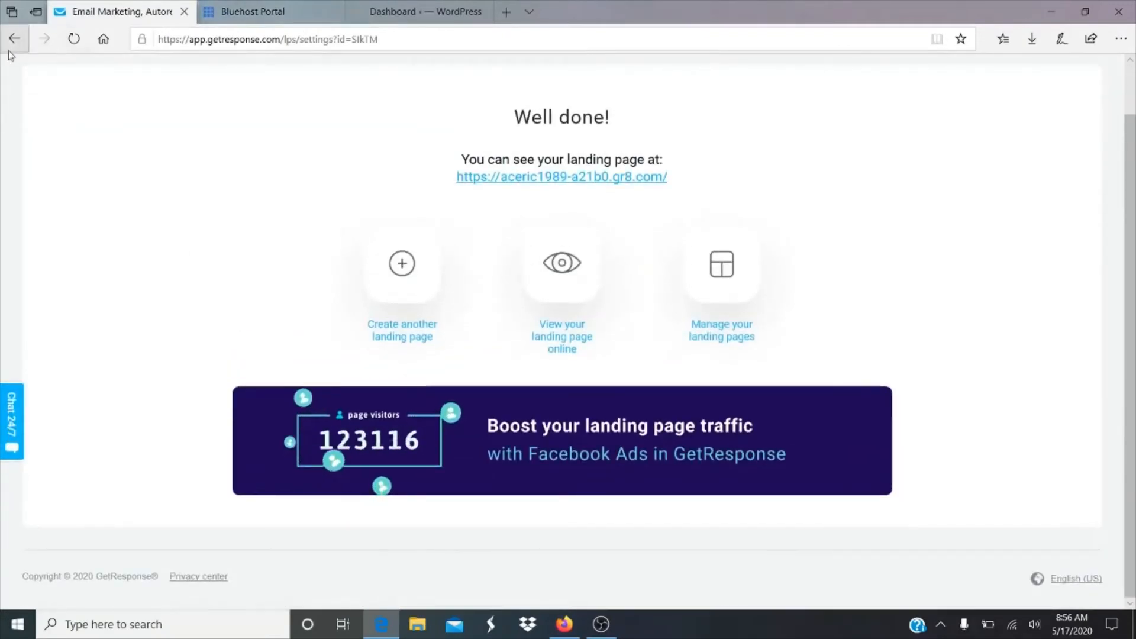
scroll(51, 319, up, 1)
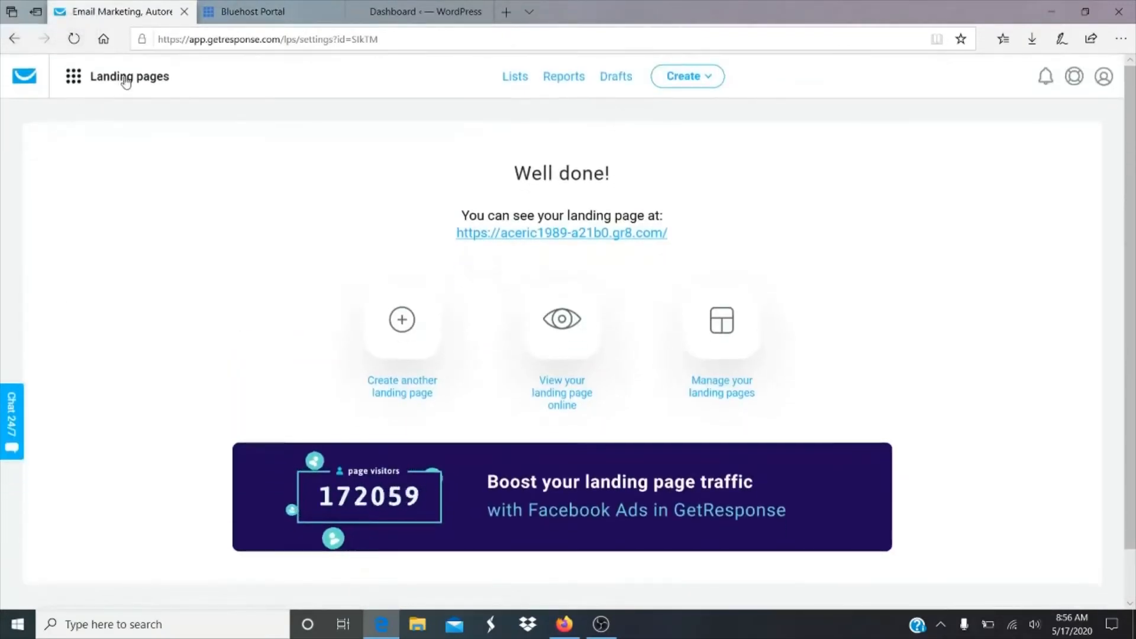
click(25, 81)
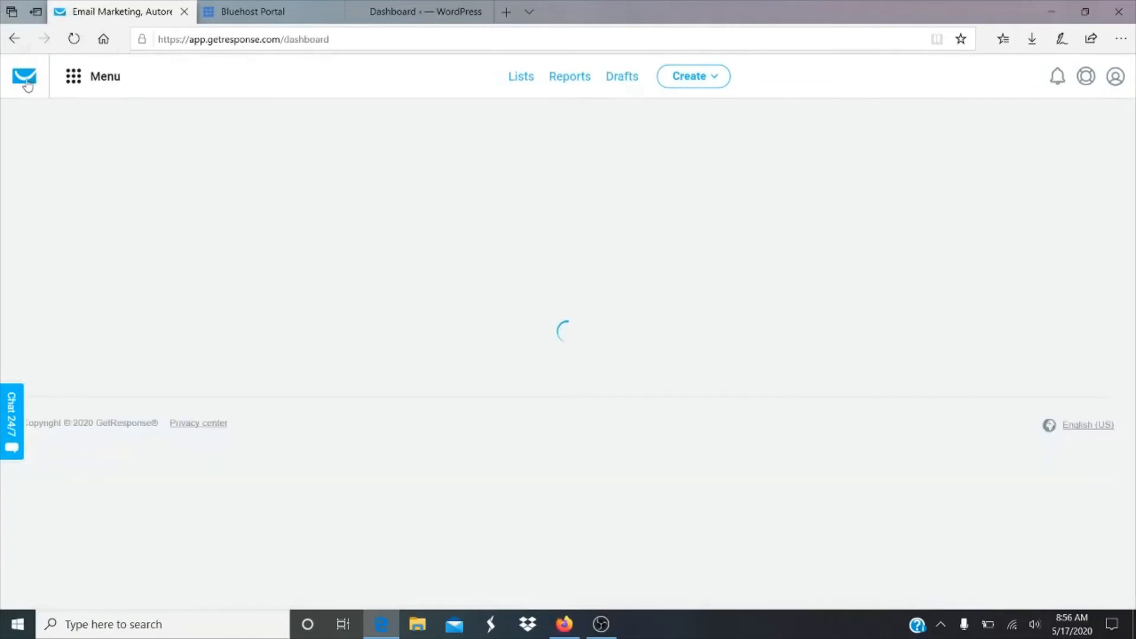
scroll(101, 371, down, 3)
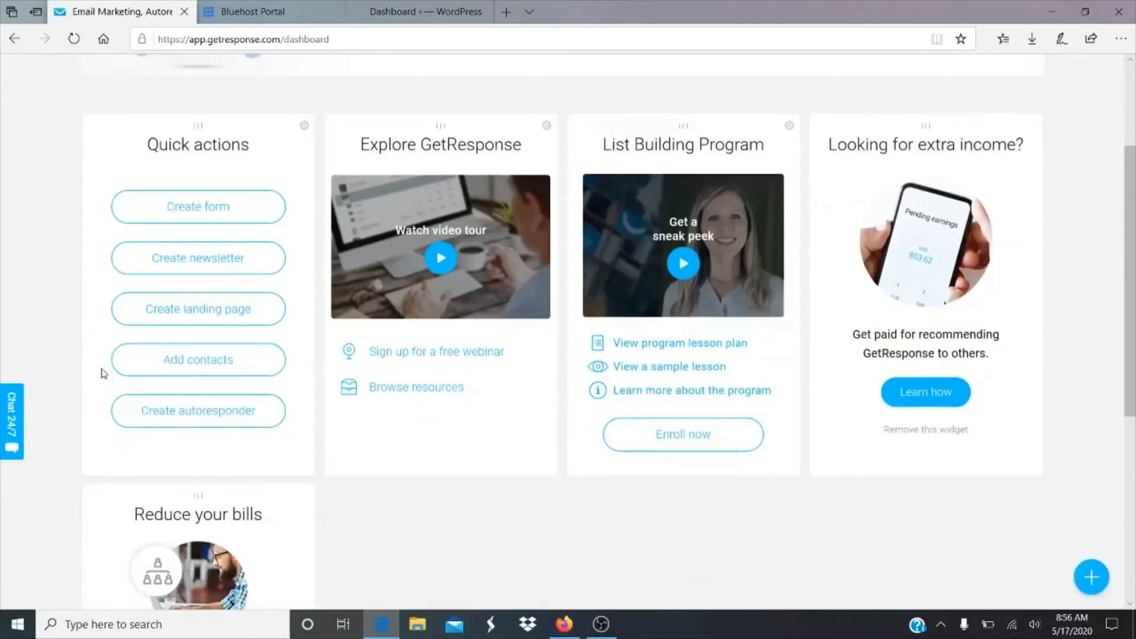
click(273, 271)
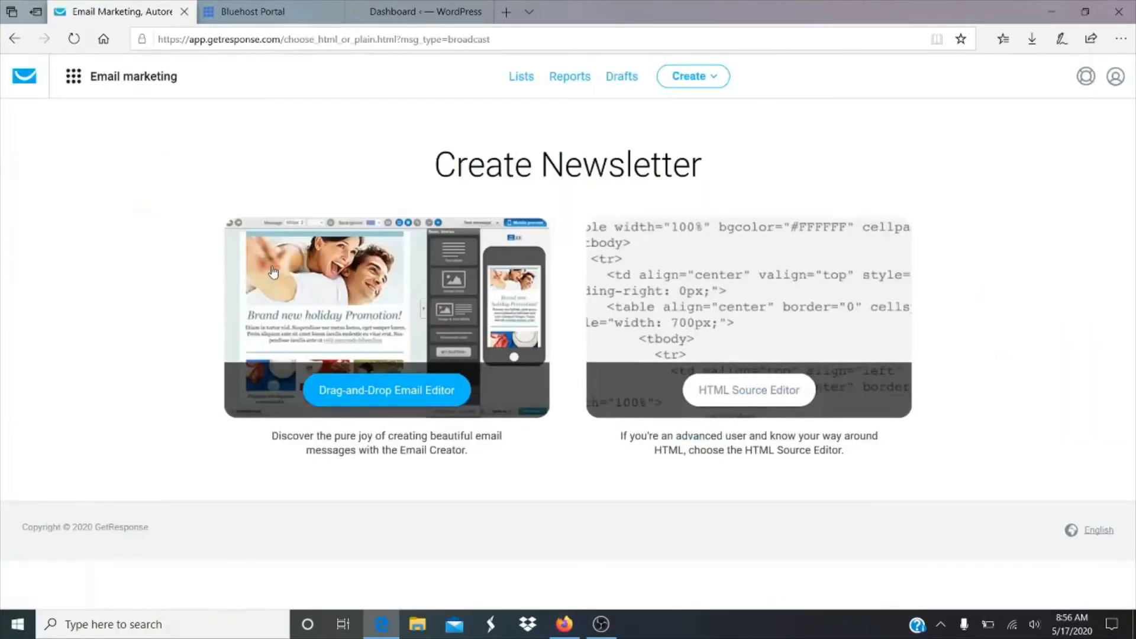
click(456, 389)
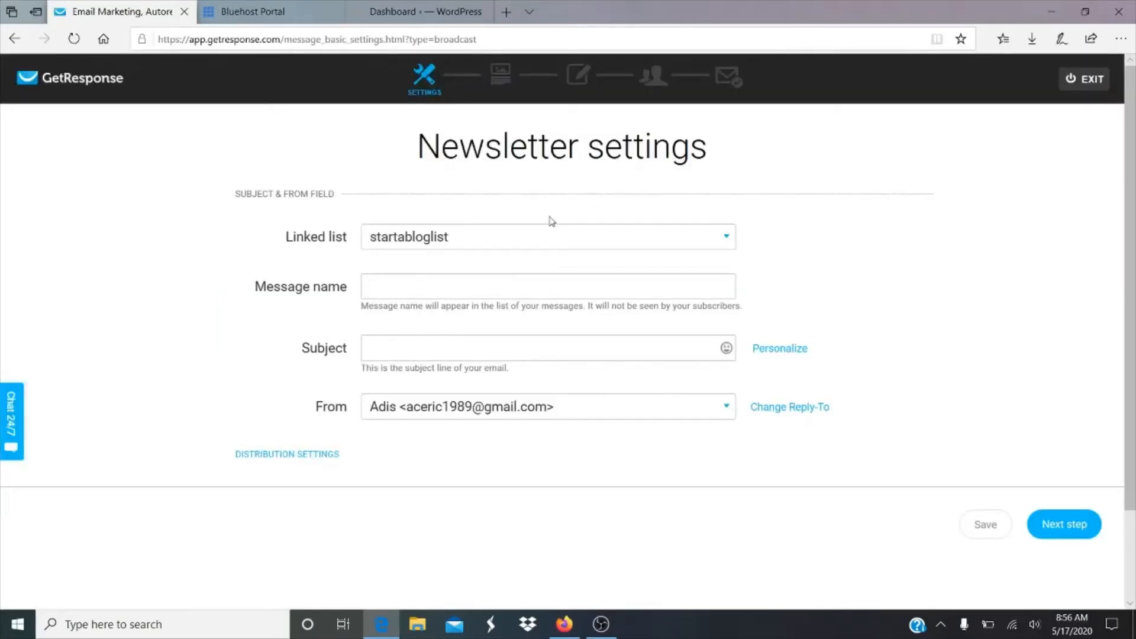
Name the newsletter message111, set its subject to "hey there!" and continue to the template selection
click(463, 293)
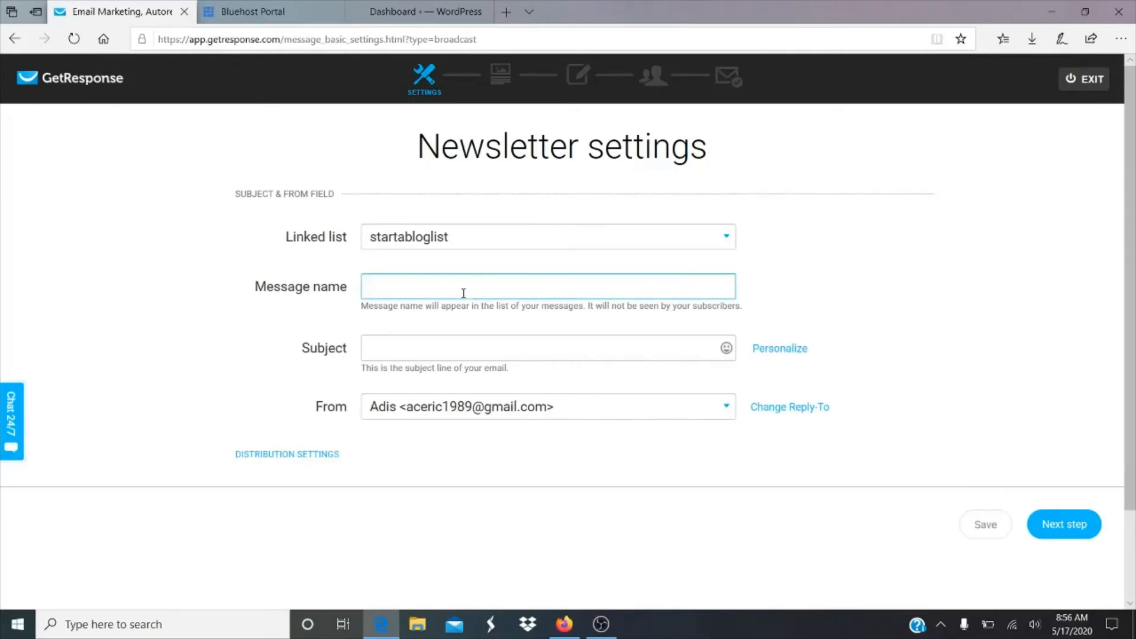
text(message111)
click(452, 347)
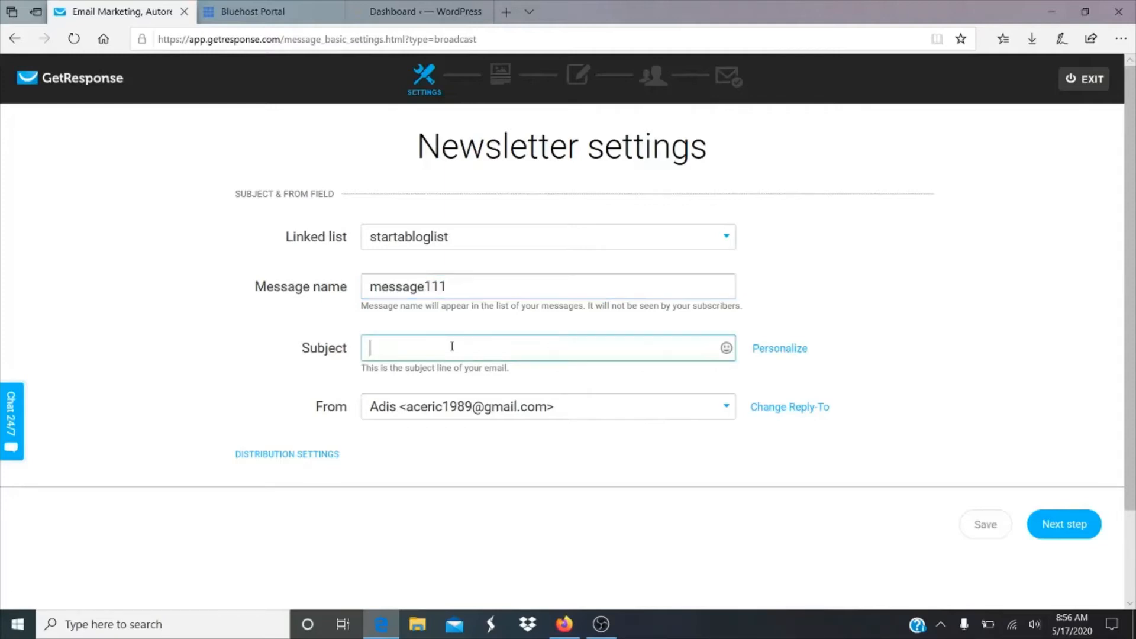
text(hey htere)
key(BackSpace)
key(BackSpace)
text(here!)
click(1053, 524)
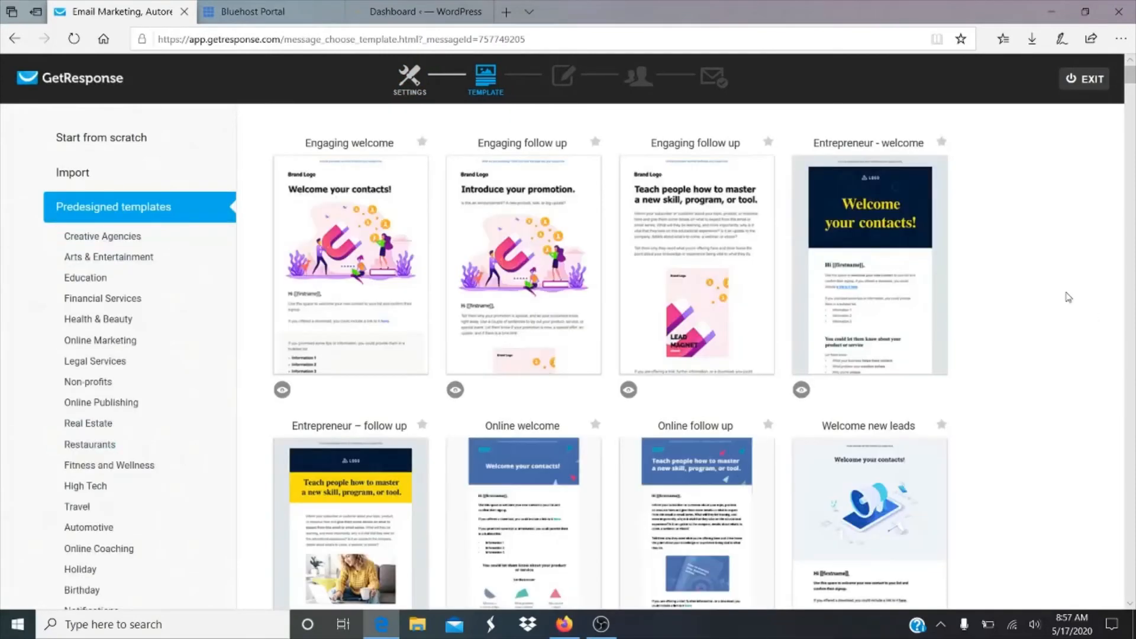
Examine the range of predesigned newsletter templates
scroll(1068, 297, down, 15)
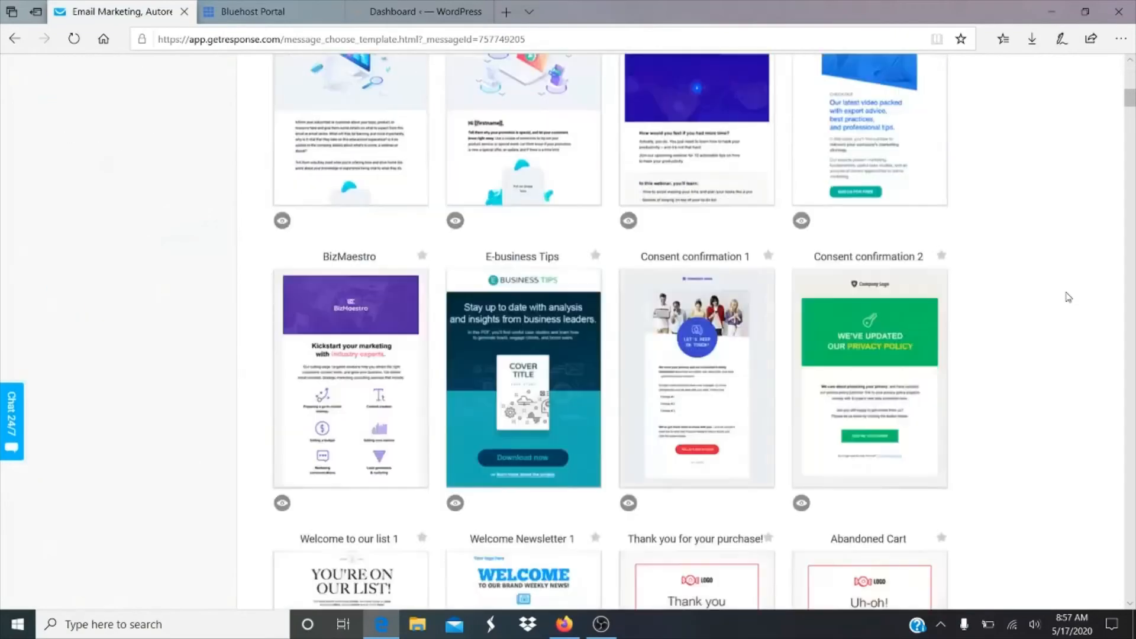
scroll(1068, 297, down, 14)
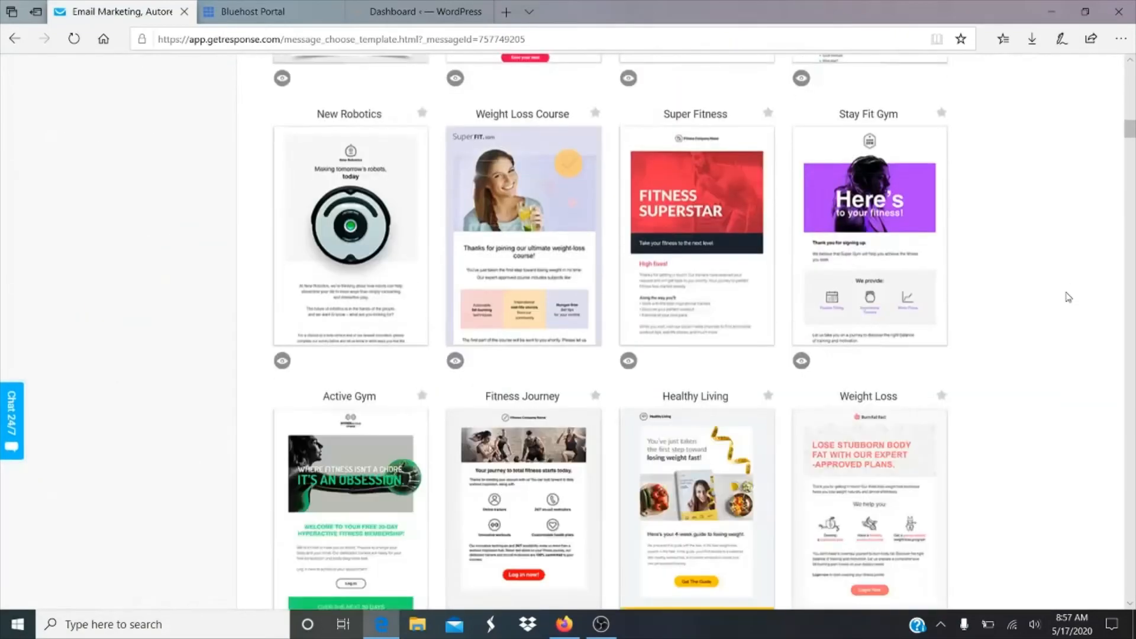
scroll(1068, 297, down, 10)
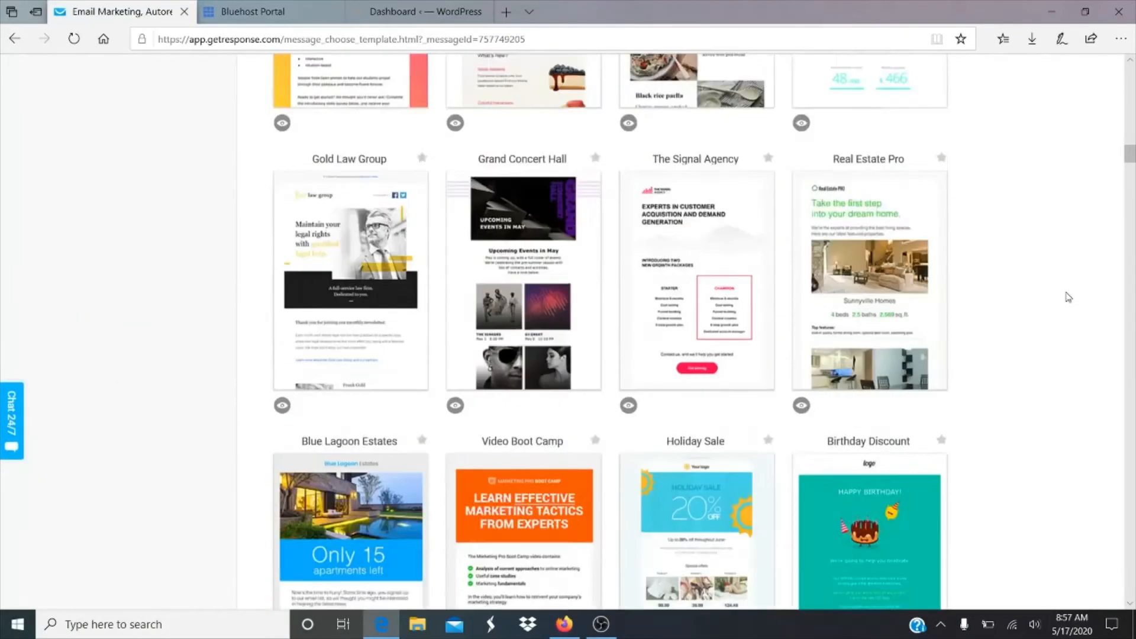
scroll(1068, 297, down, 6)
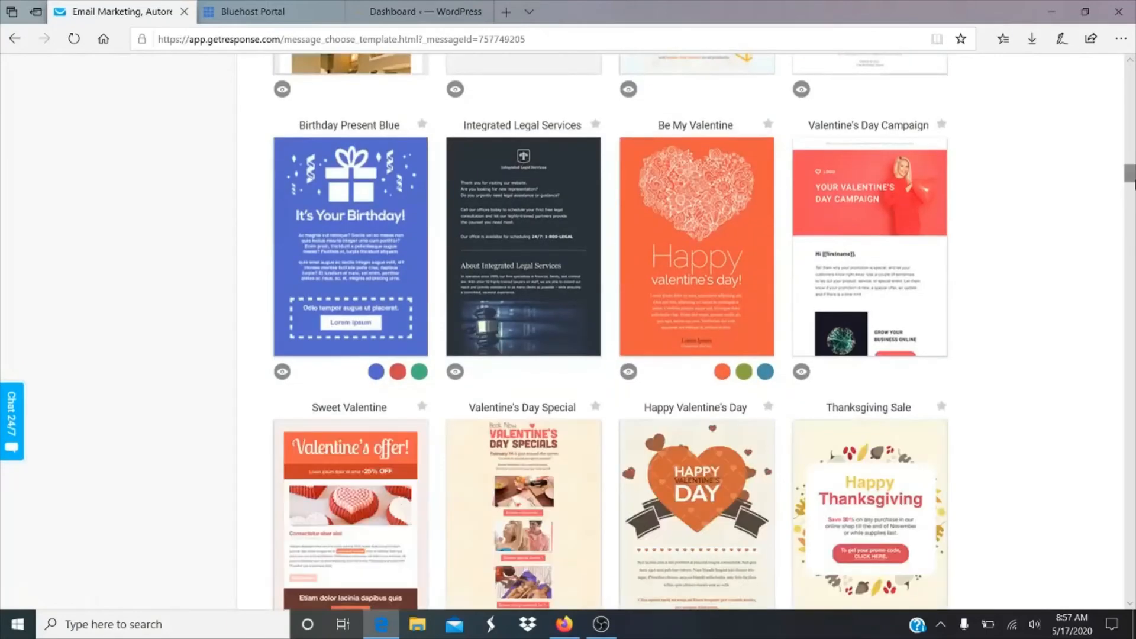
drag(1130, 180, 1126, 20)
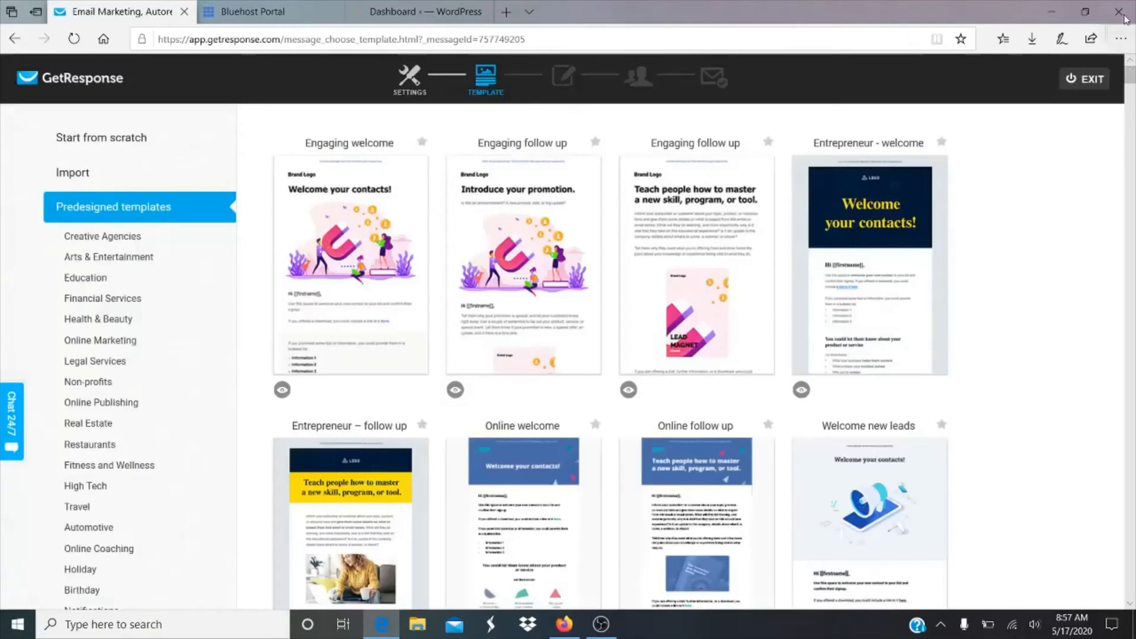
Start the newsletter from scratch with the 1 column-1 layout
click(102, 151)
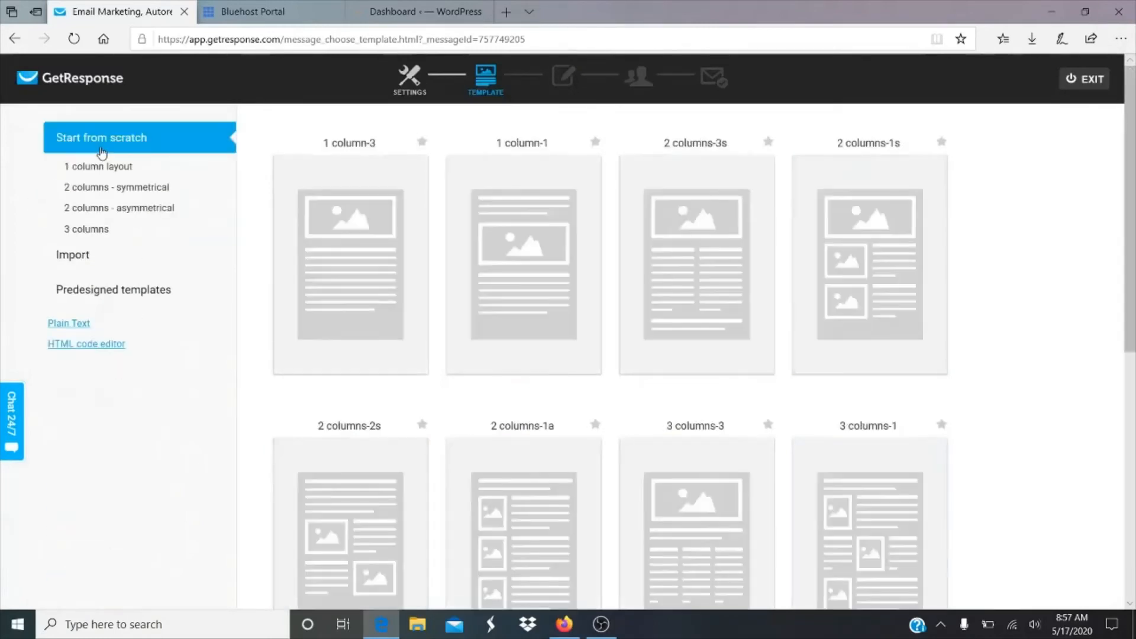
mouse_move(332, 309)
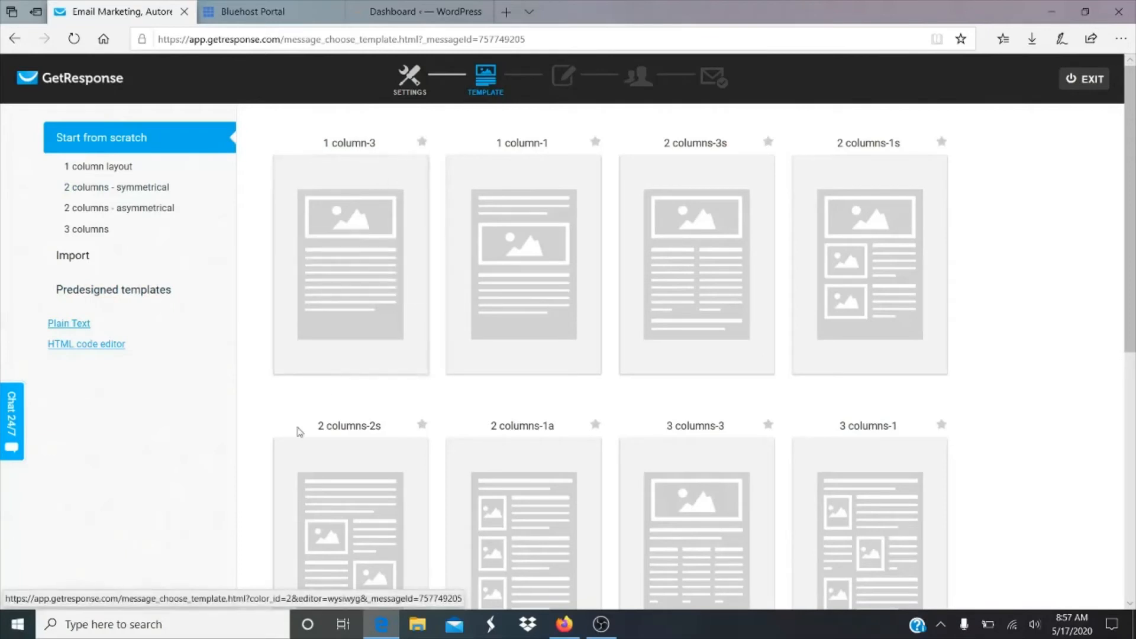
scroll(248, 470, down, 7)
scroll(247, 472, up, 7)
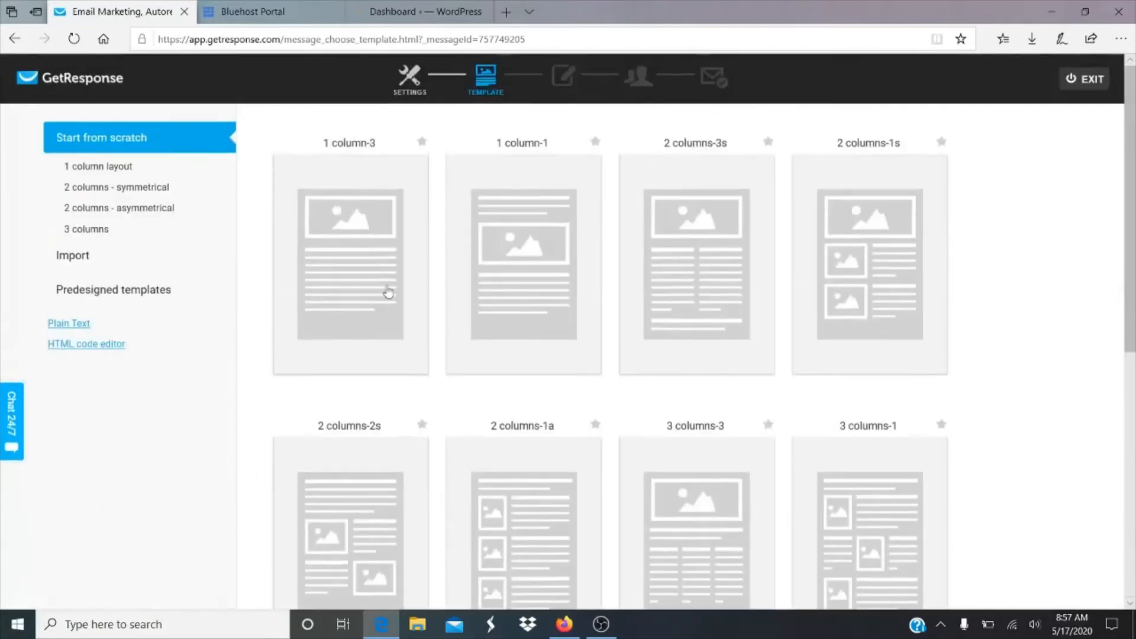
mouse_move(502, 286)
click(544, 219)
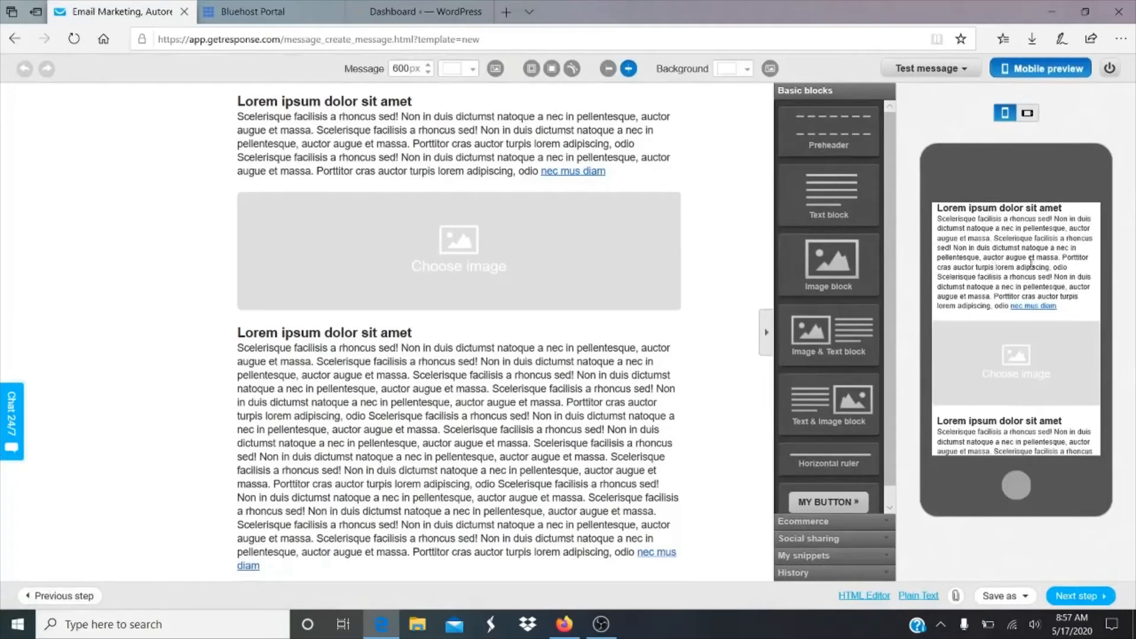
Replace the paragraph under the first heading with "welcome to the newsletter. glad to have you!"
mouse_move(532, 157)
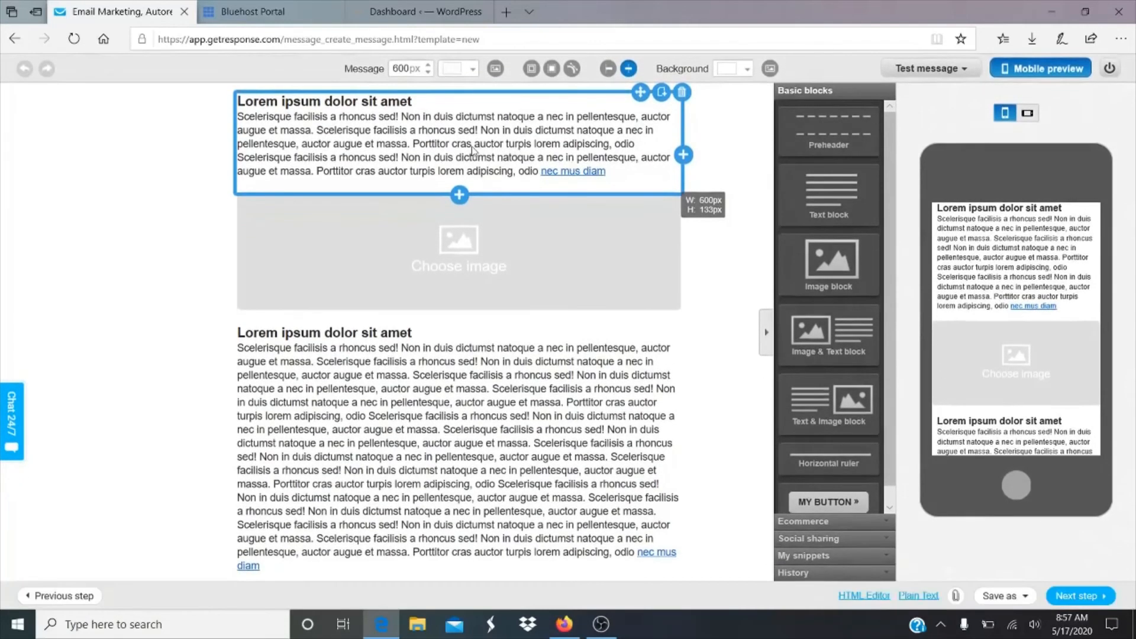
click(473, 150)
triple_click(473, 151)
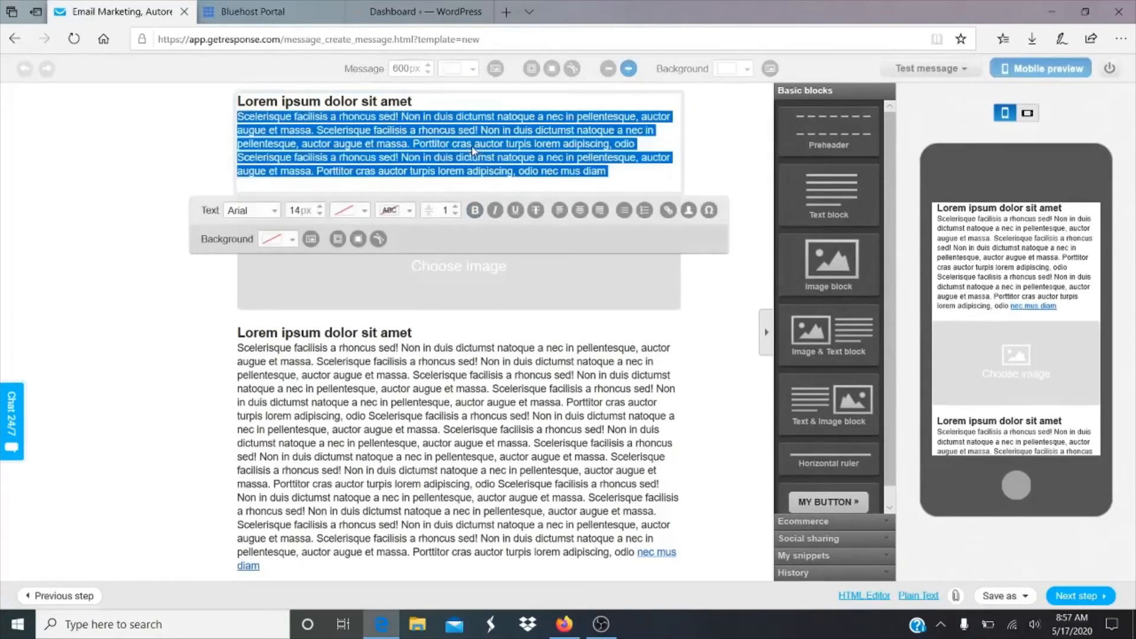
text(welcome)
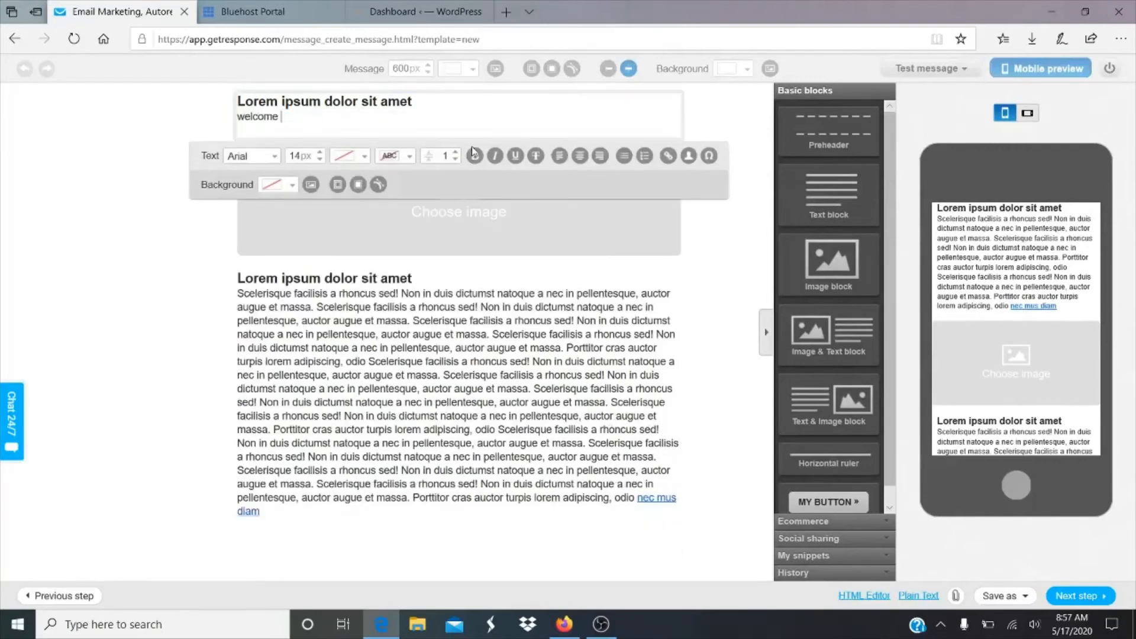
text( to the newsletter. glad to have y)
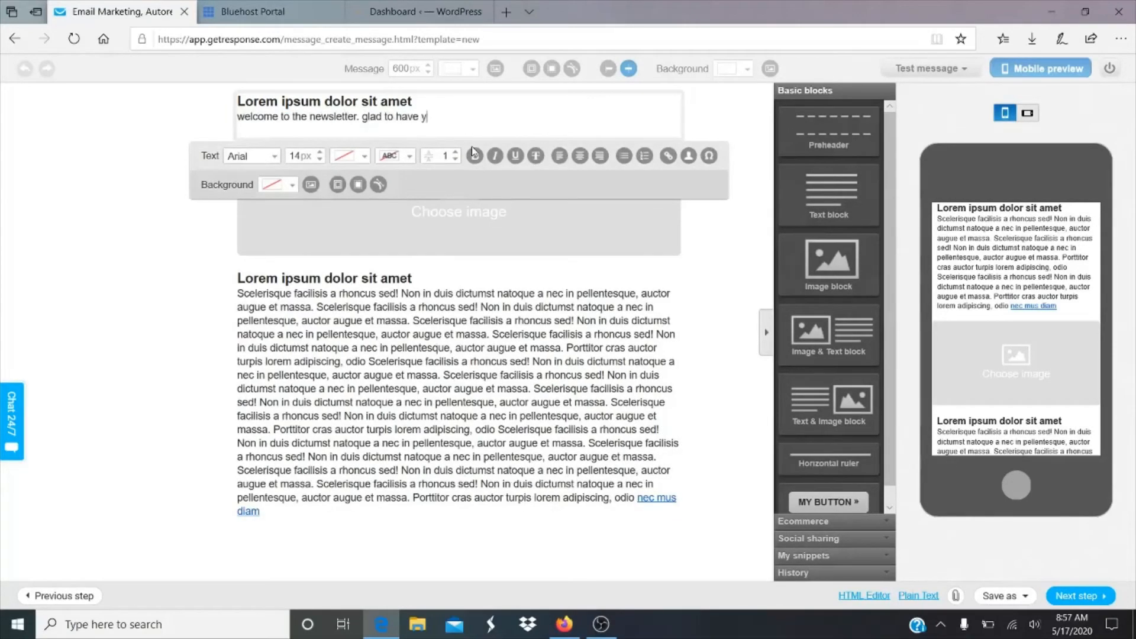
text(ou!)
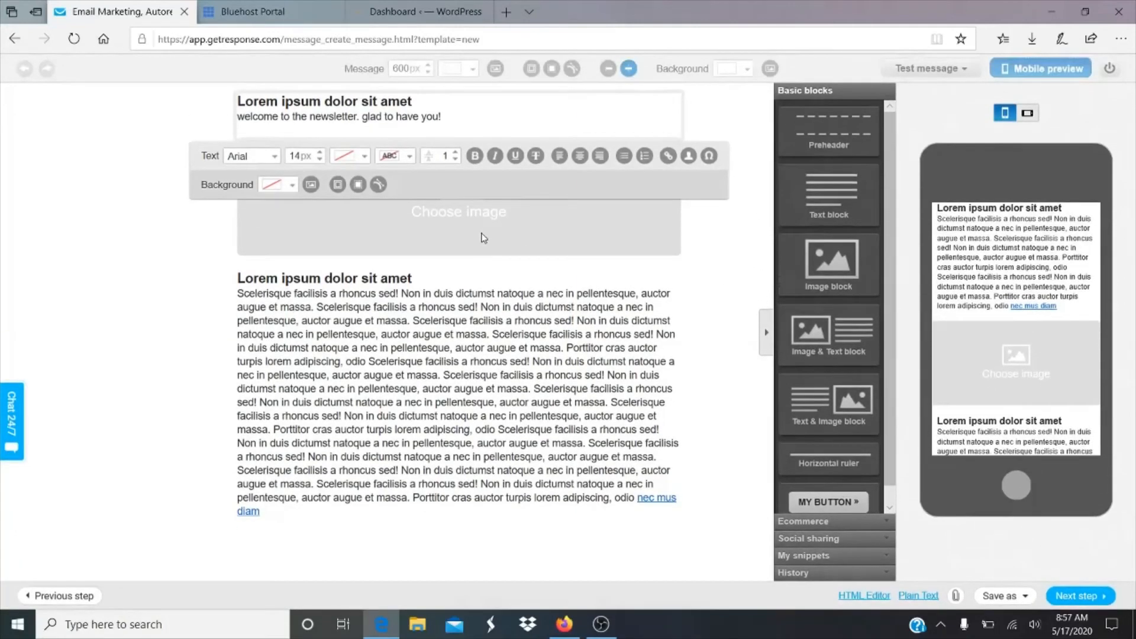
Inspect the image library for the image placeholder without choosing a file, and look over the basic content blocks
click(484, 238)
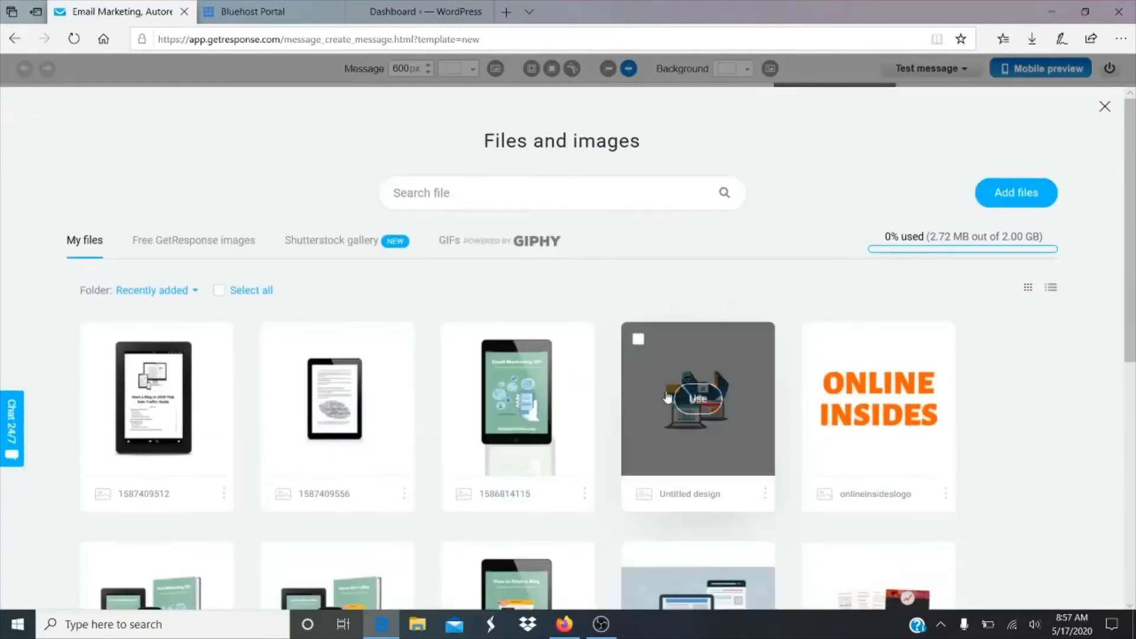
click(1105, 107)
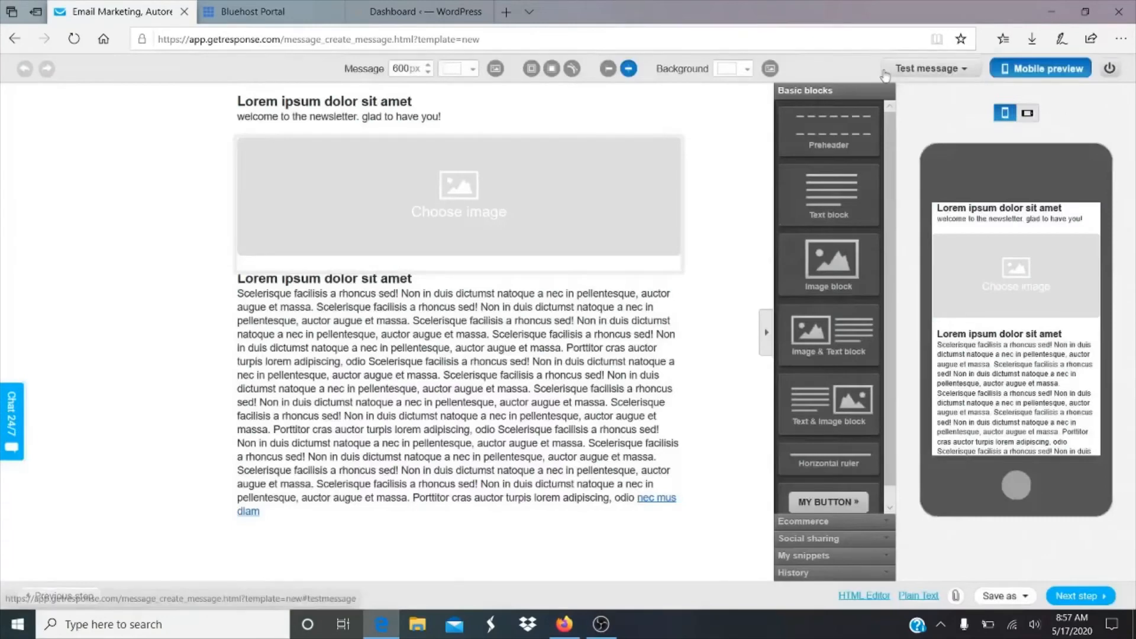
scroll(740, 214, down, 1)
scroll(741, 214, up, 2)
scroll(740, 214, down, 2)
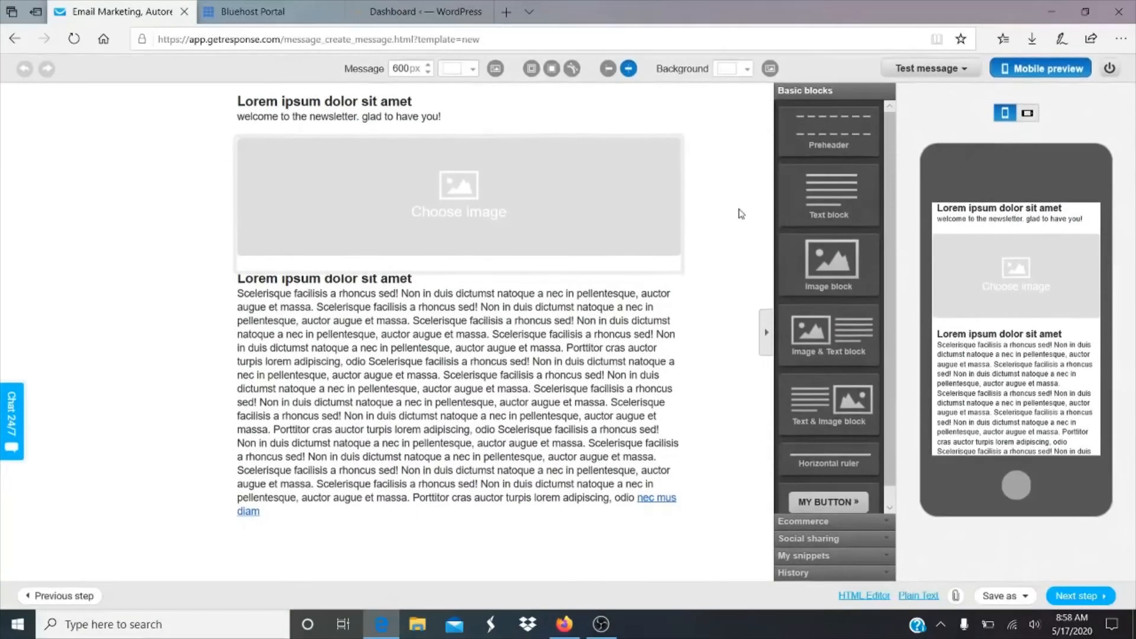
scroll(740, 214, up, 1)
scroll(885, 191, down, 1)
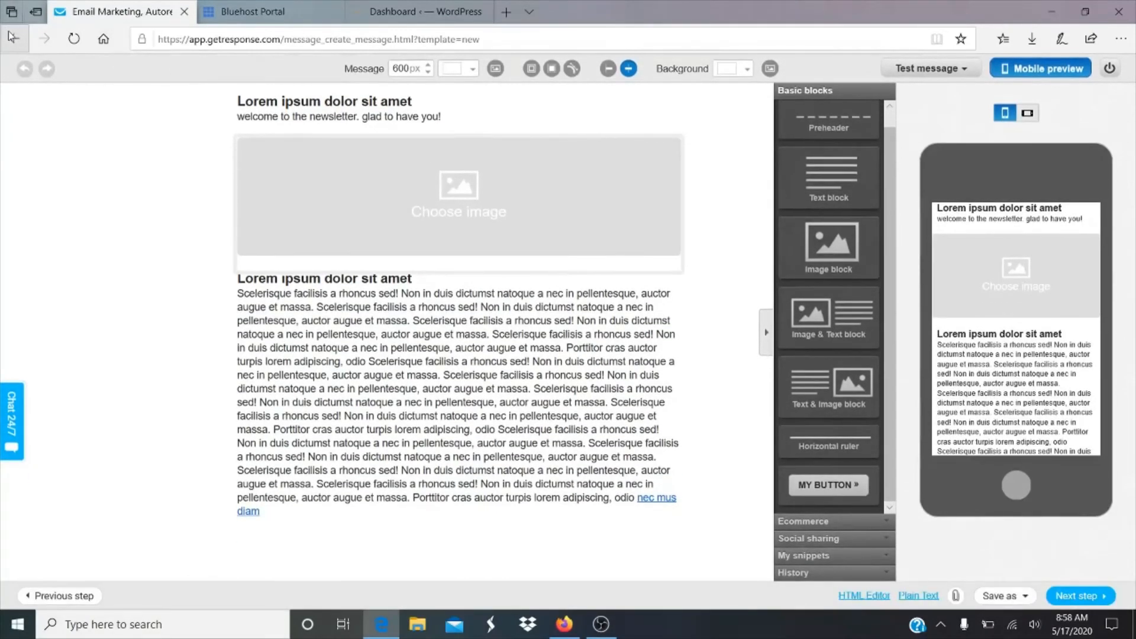
Leave the newsletter editor and go back to the Create Newsletter page for choosing the editor type
click(12, 38)
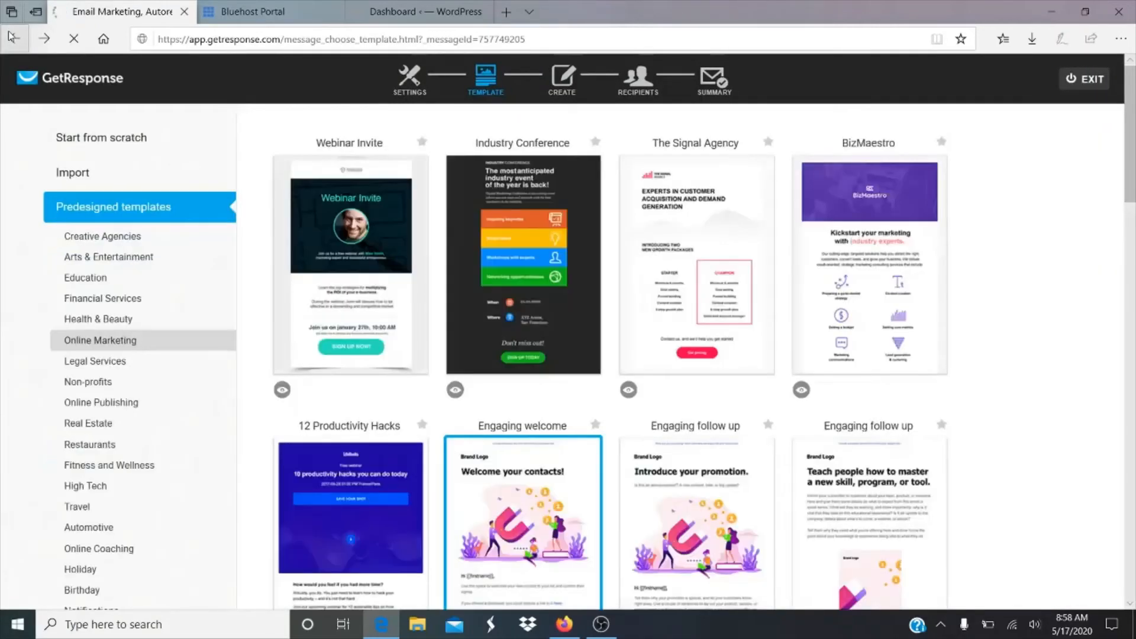
click(12, 38)
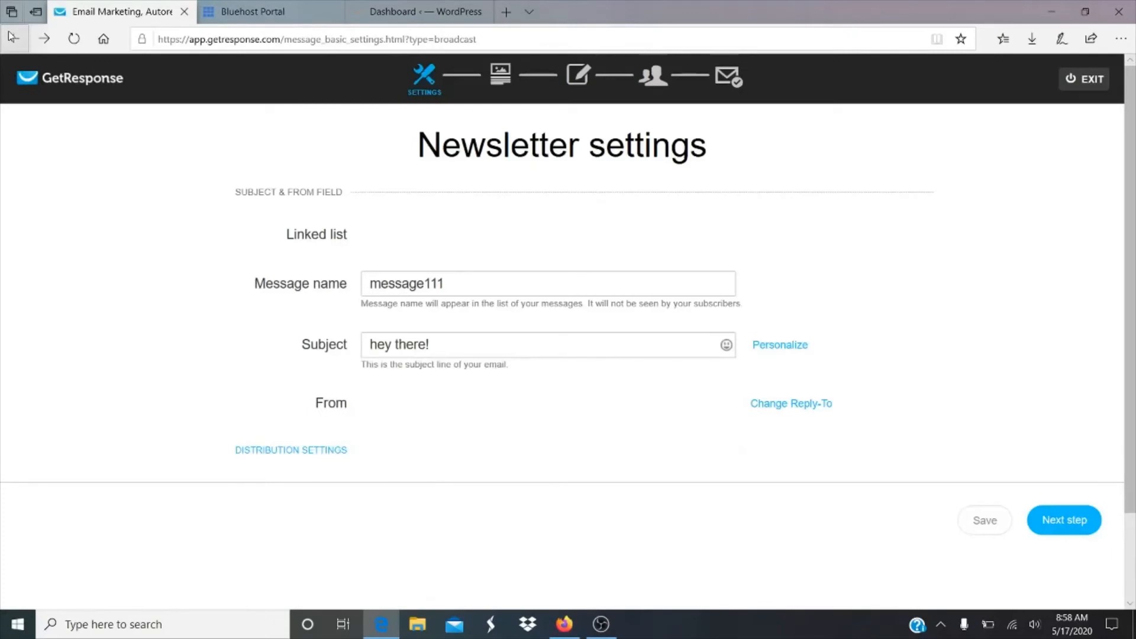
click(12, 38)
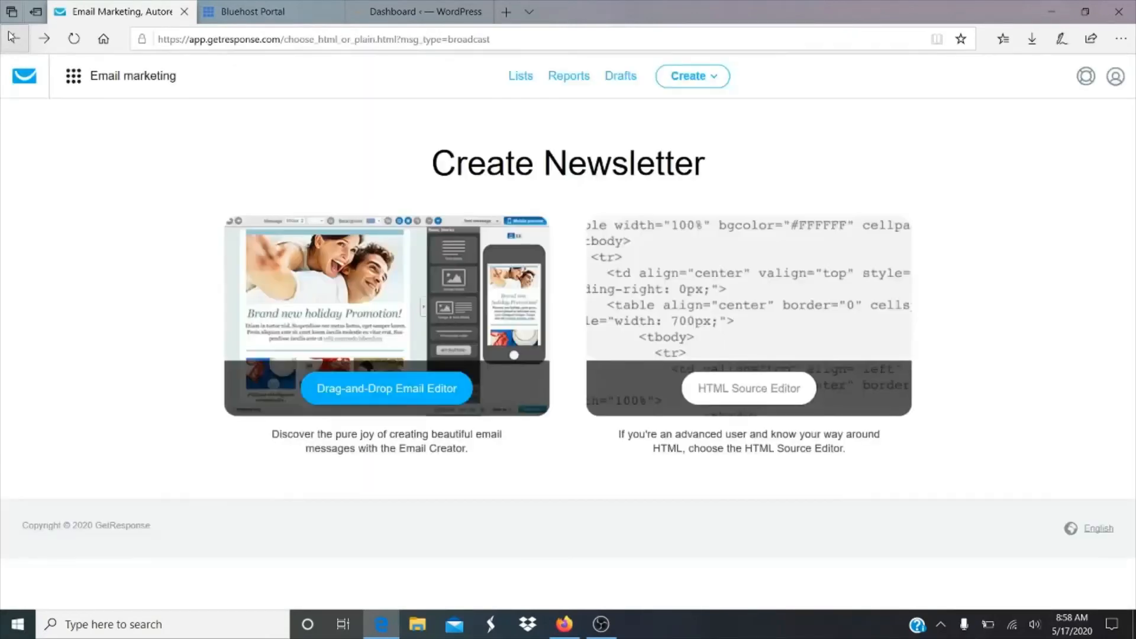
Return to the dashboard, go to the contact lists, and open the page for adding contacts
click(11, 38)
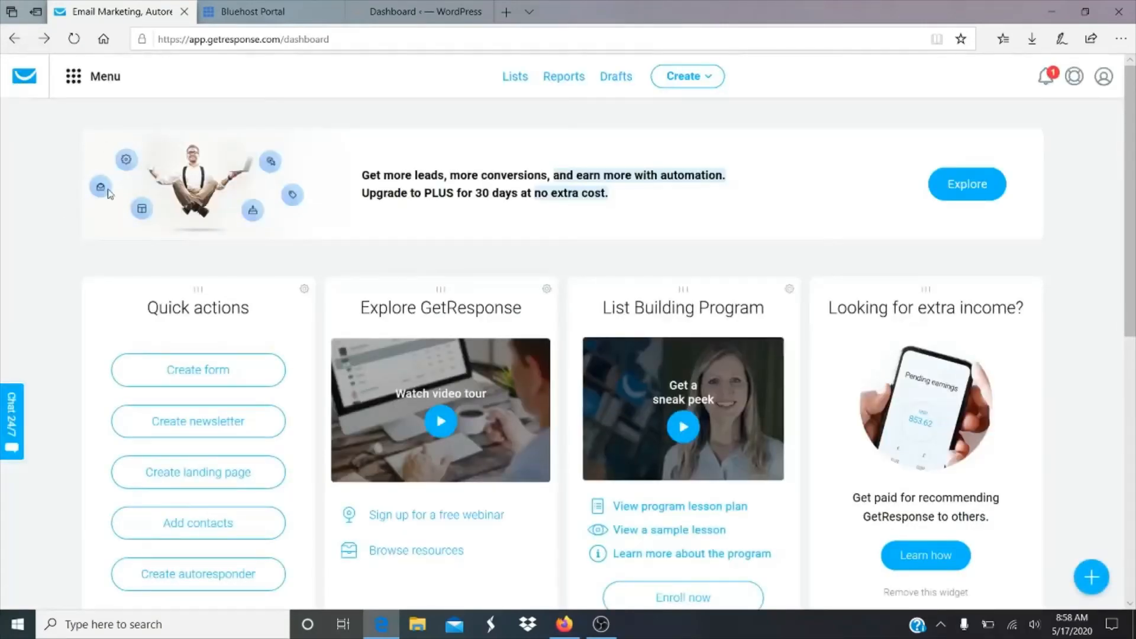
click(529, 90)
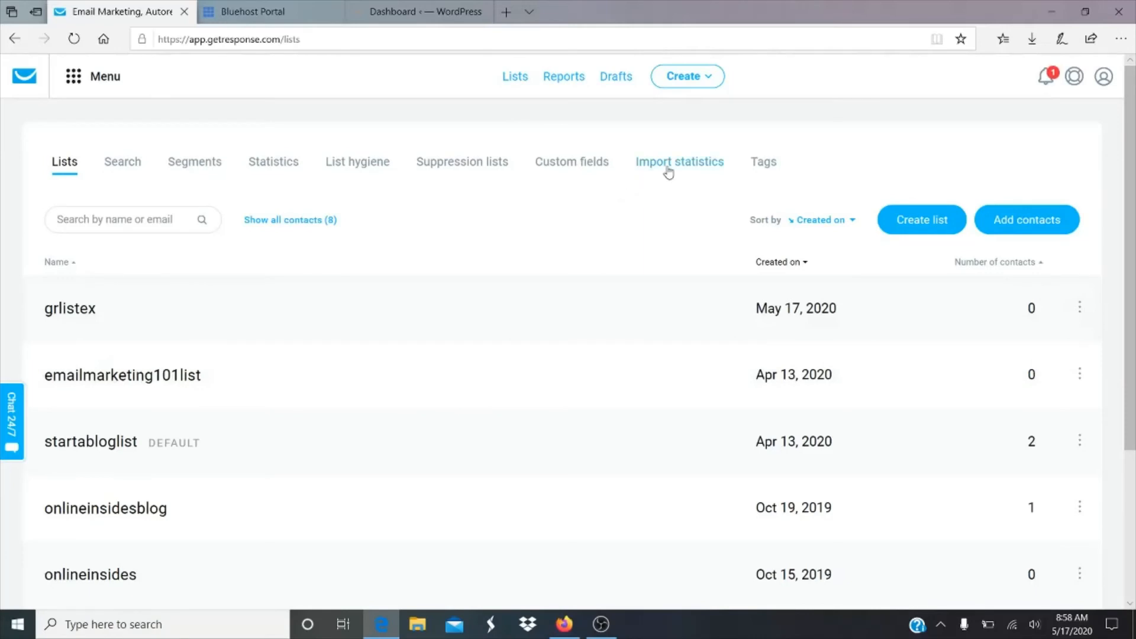
click(1035, 231)
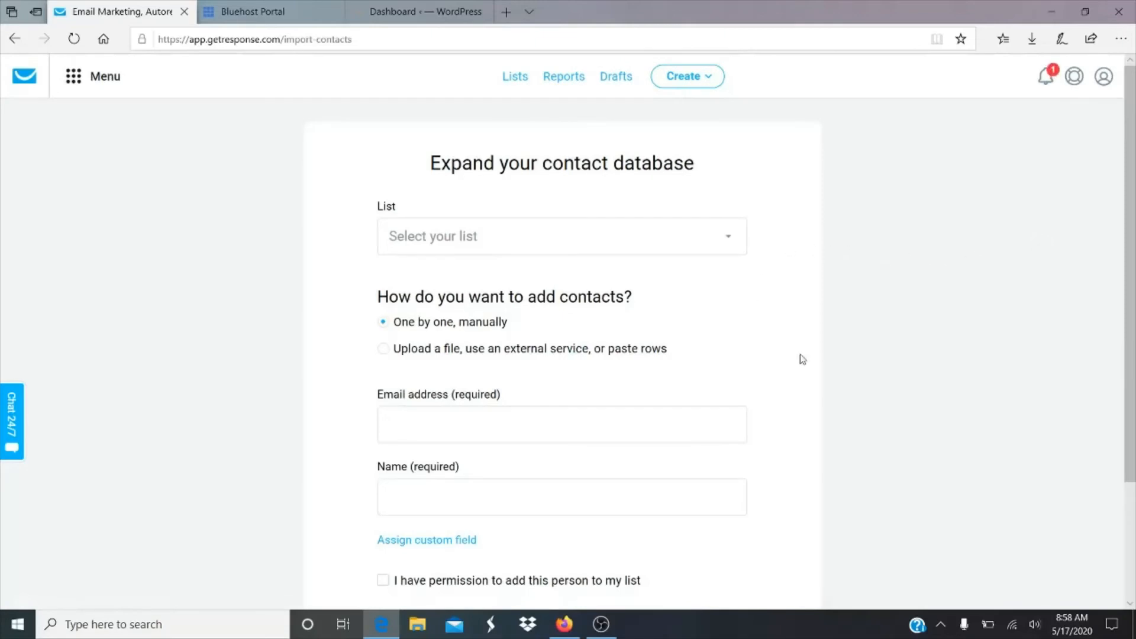
Review the contact-adding form and the lists offered as its destination without choosing one
scroll(800, 358, down, 3)
scroll(803, 359, up, 3)
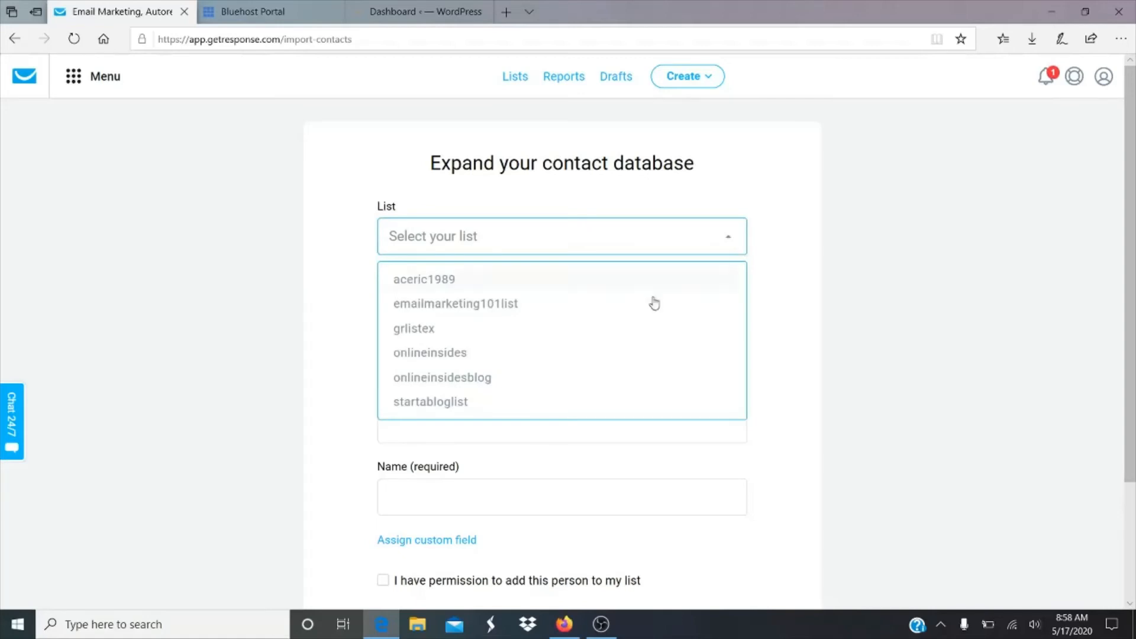
click(928, 279)
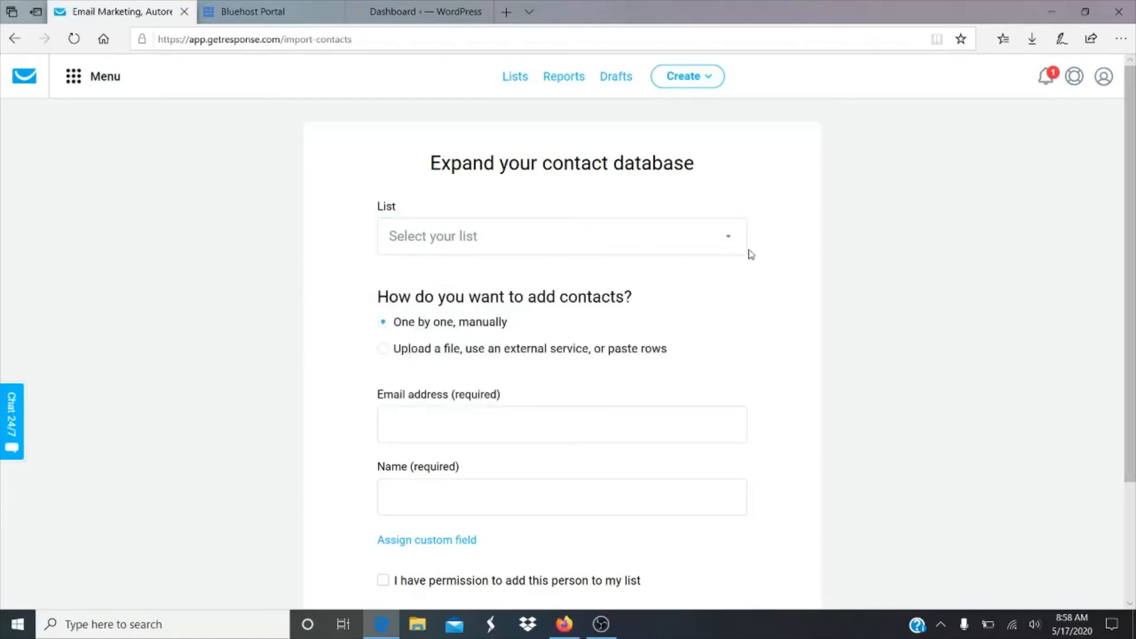
click(718, 242)
click(904, 229)
scroll(867, 249, down, 3)
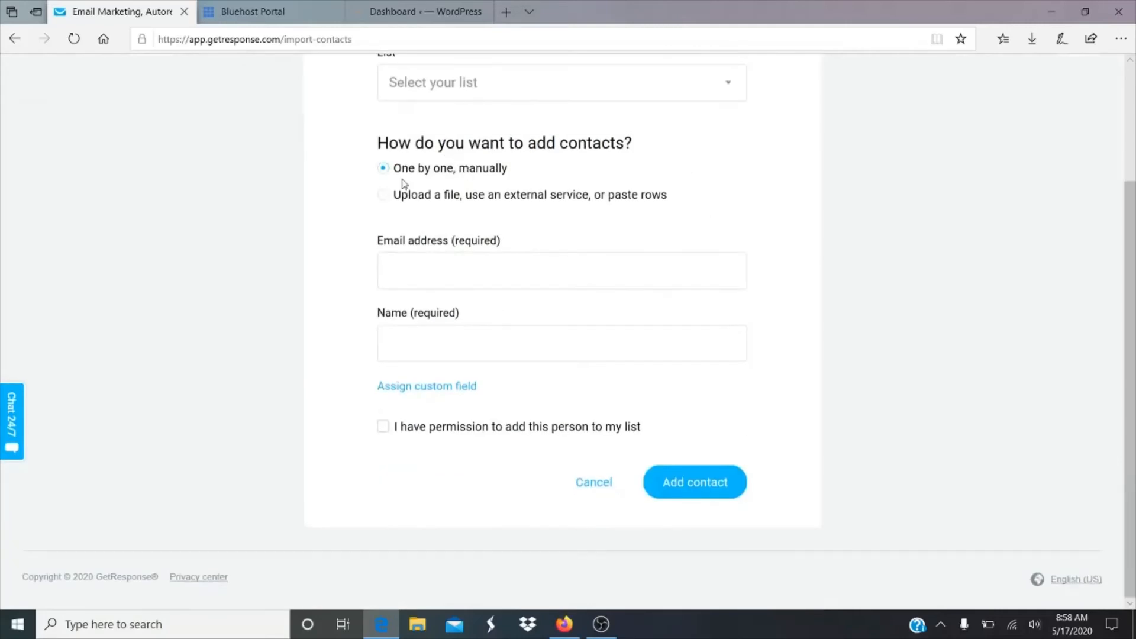
Check the import options for uploading a file, and set the method back to One by one, manually
click(392, 198)
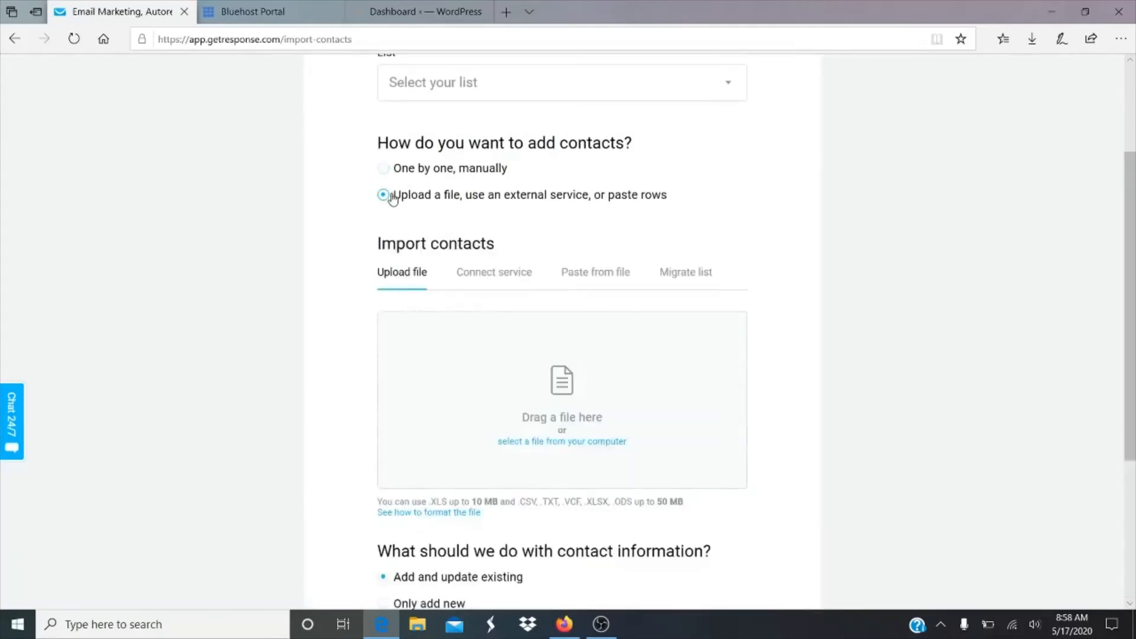
click(383, 169)
scroll(278, 375, up, 4)
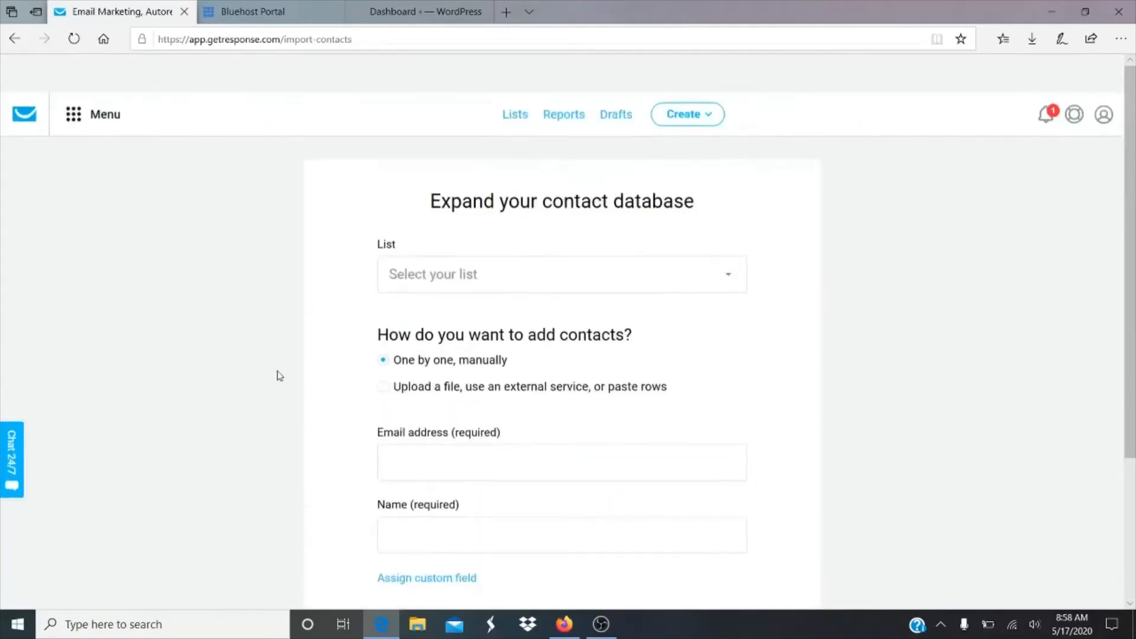
scroll(279, 375, down, 1)
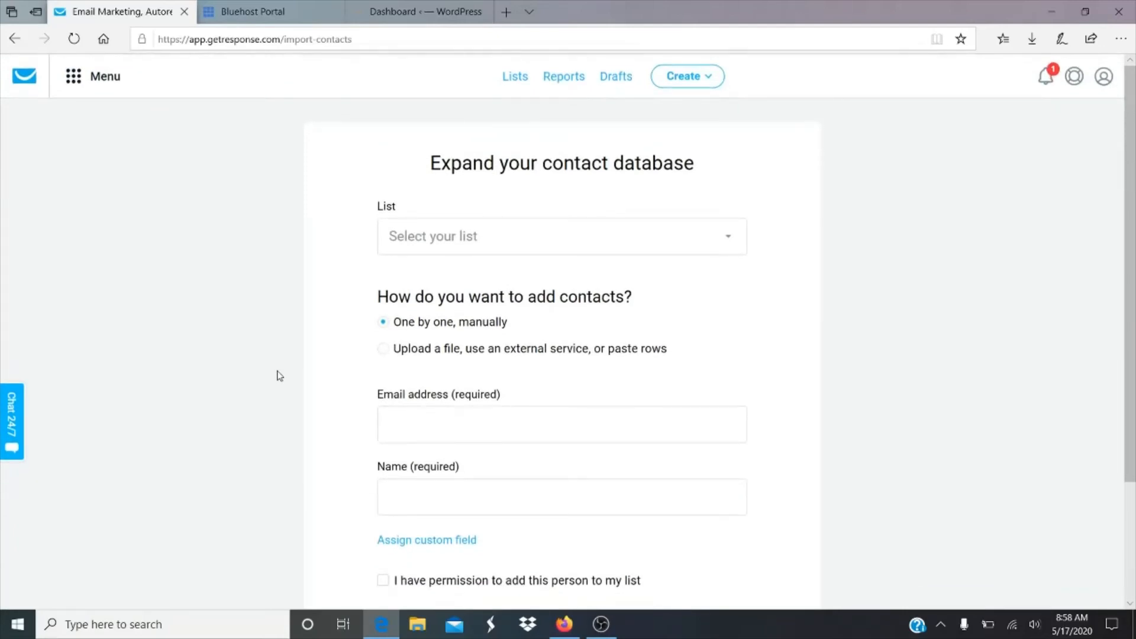
Return to the GetResponse dashboard and look over all its widgets down to the end of the page
click(30, 78)
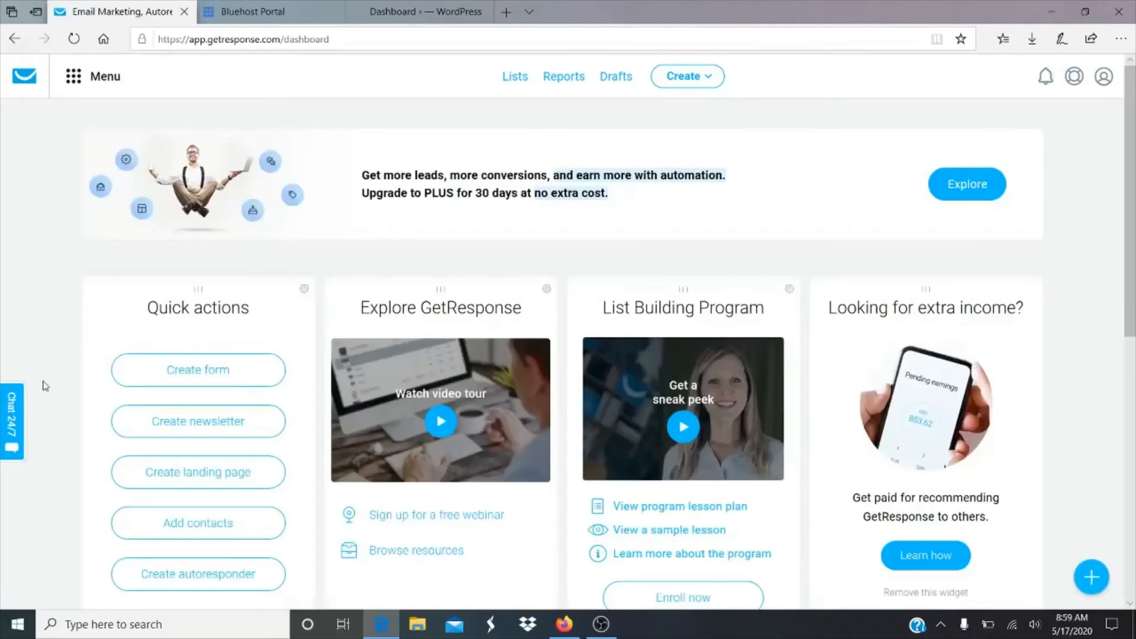
scroll(46, 386, down, 5)
scroll(46, 386, down, 5)
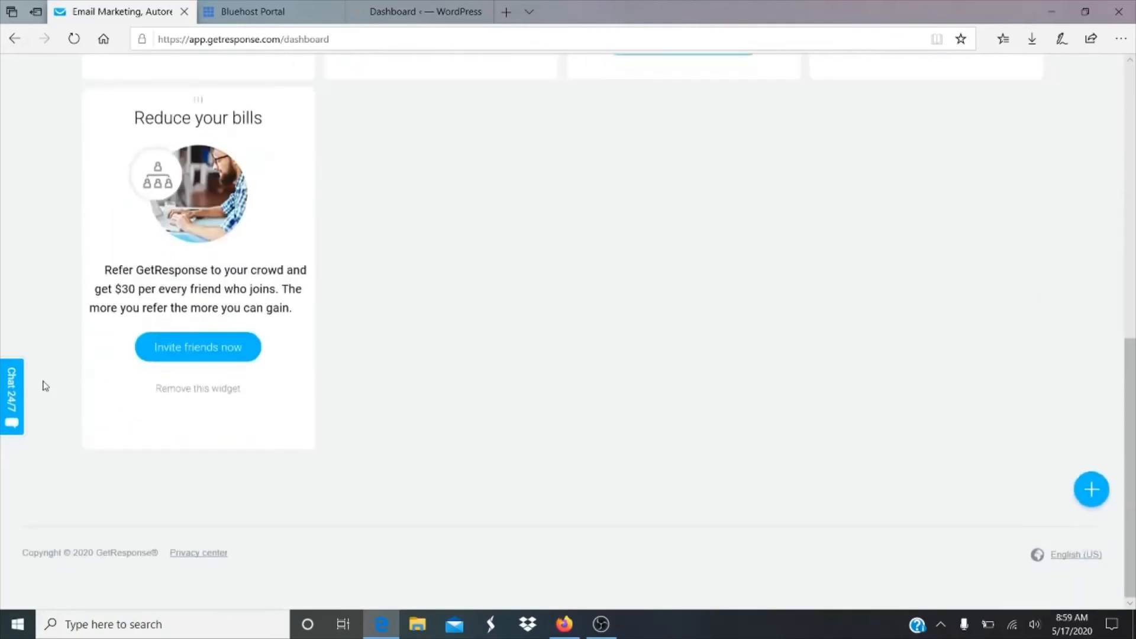
scroll(45, 385, up, 10)
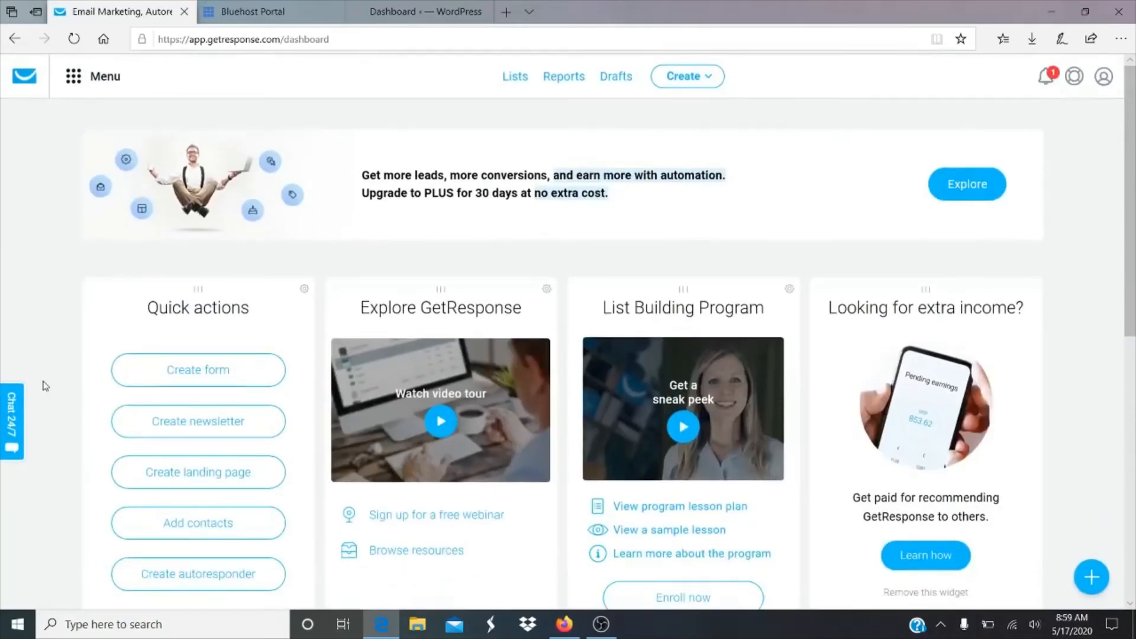
Switch to Firefox and examine the plan prices and the Compare plan details table on the GetResponse pricing page
click(563, 624)
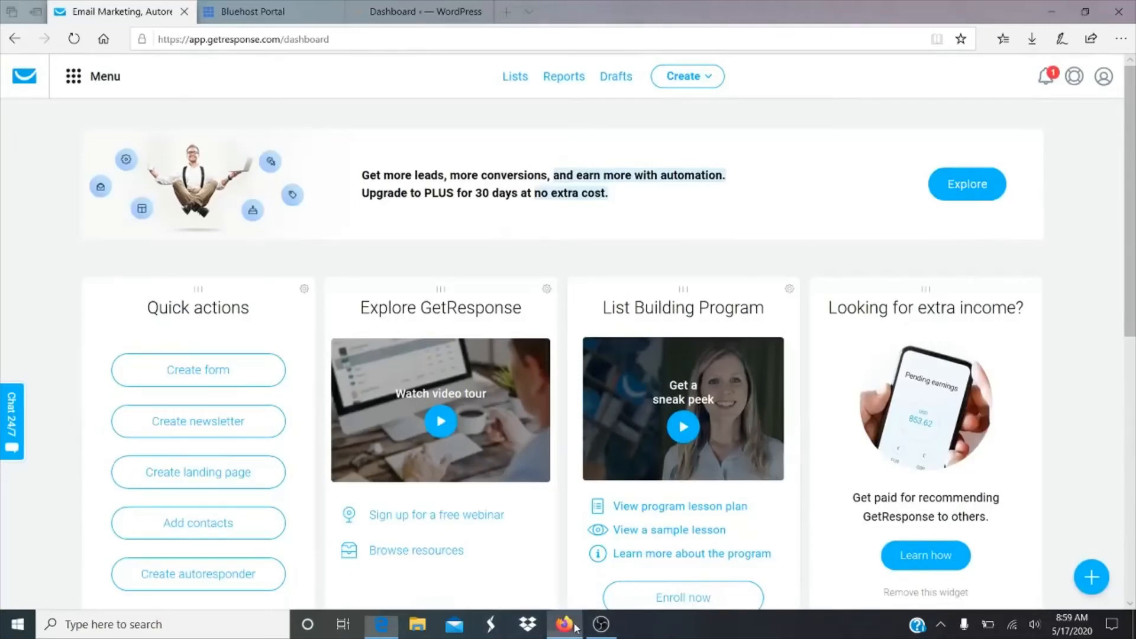
scroll(476, 242, down, 10)
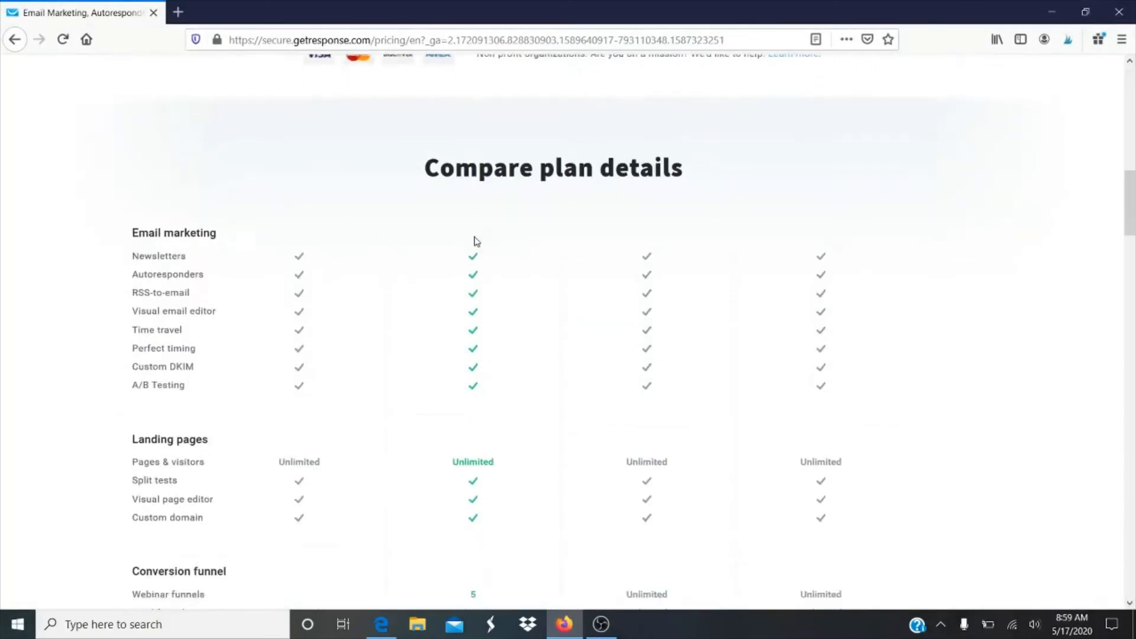
scroll(477, 241, up, 3)
scroll(477, 242, down, 3)
scroll(477, 242, down, 1)
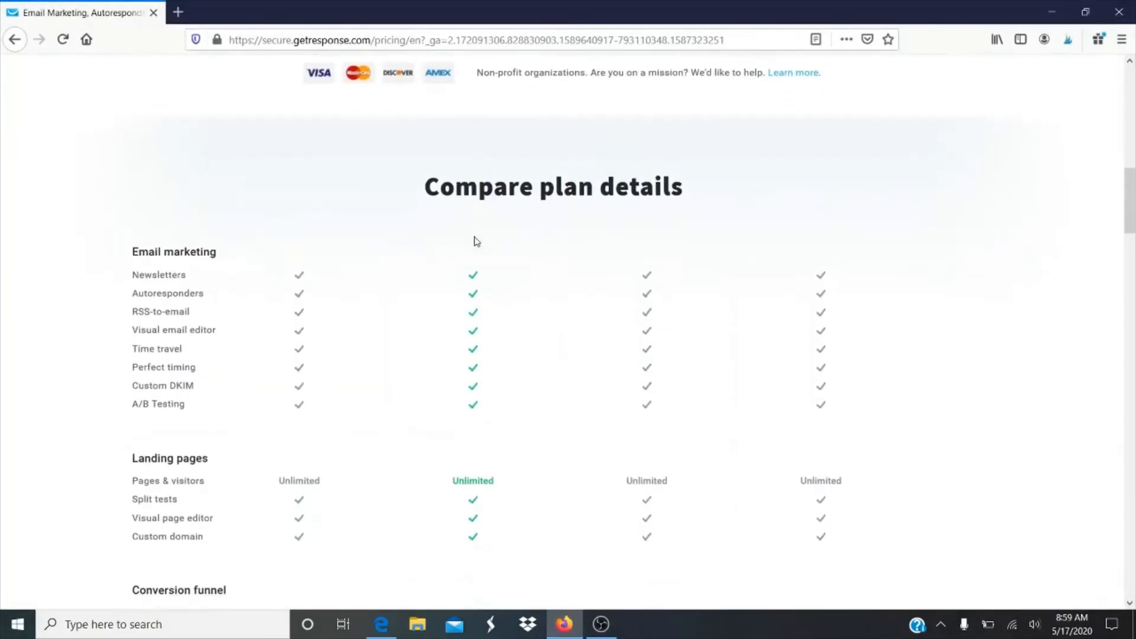
scroll(476, 242, down, 5)
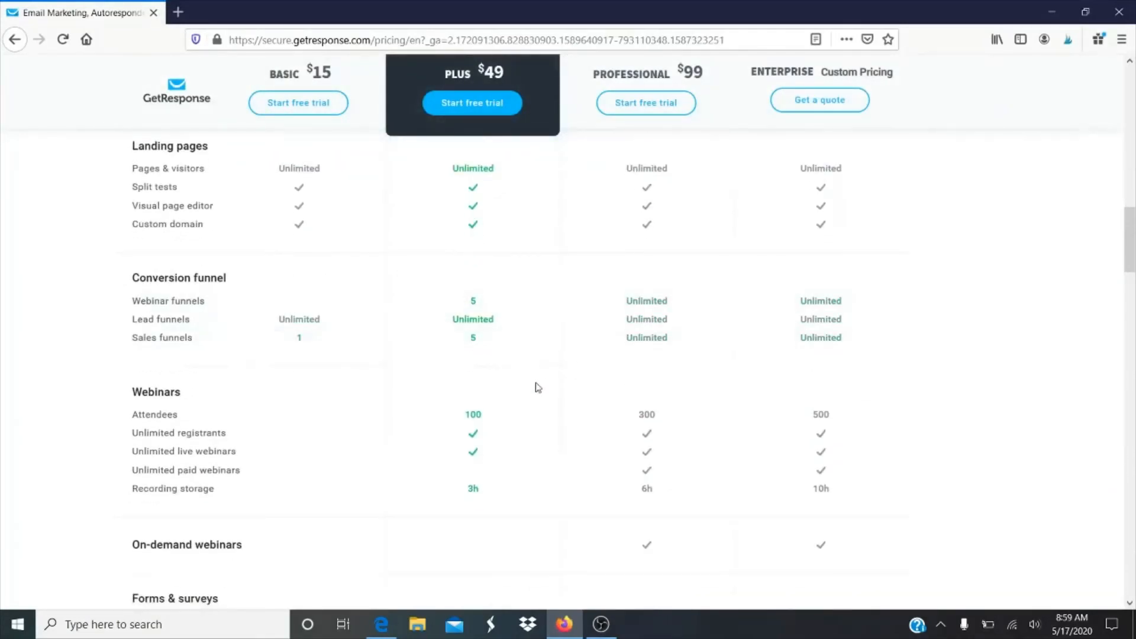
scroll(490, 296, up, 12)
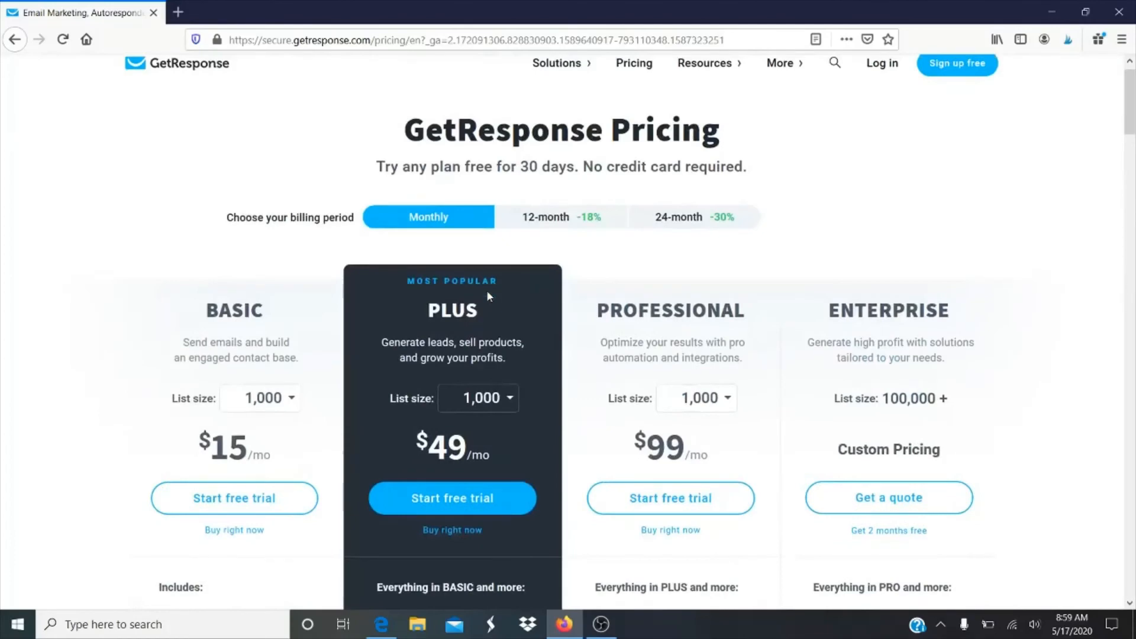
scroll(487, 290, down, 8)
scroll(486, 290, up, 9)
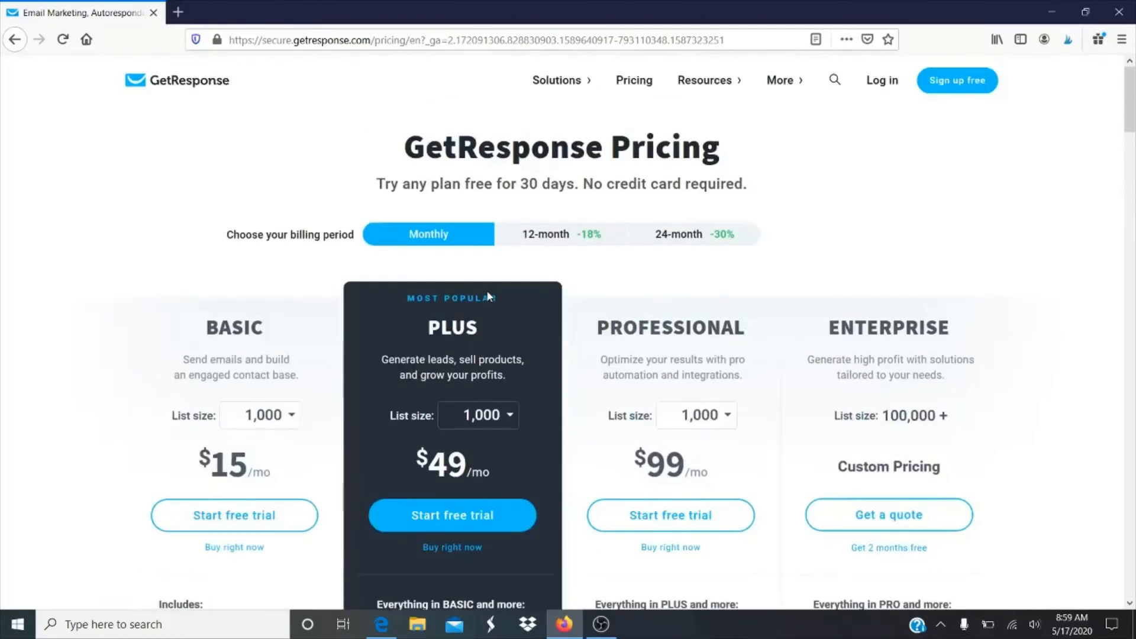
scroll(486, 290, down, 9)
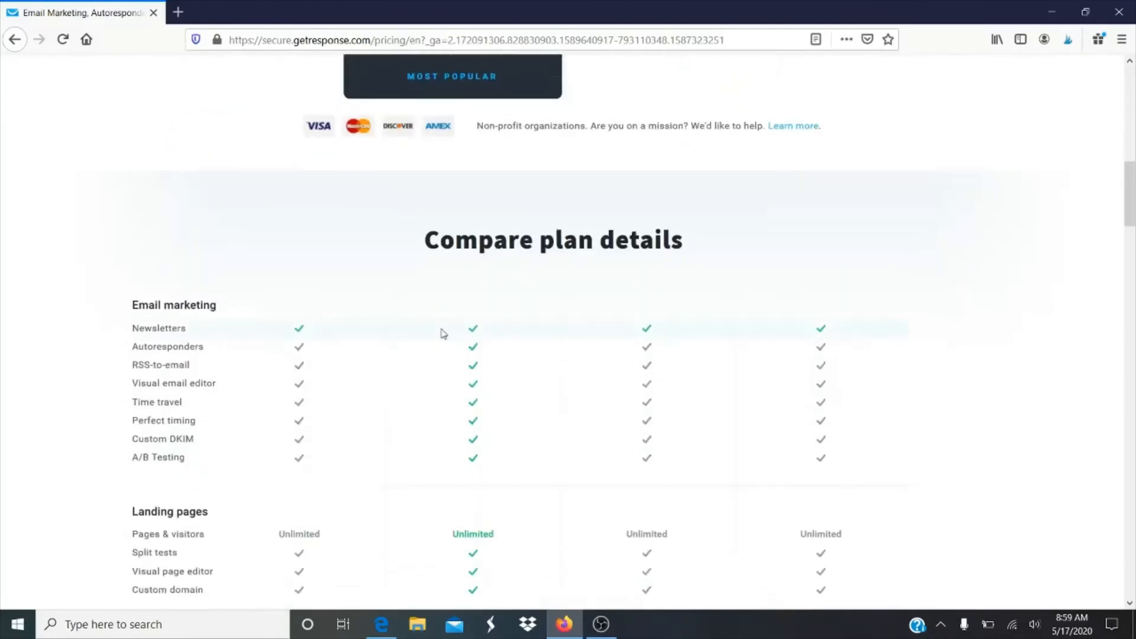
scroll(443, 333, down, 4)
scroll(443, 334, up, 10)
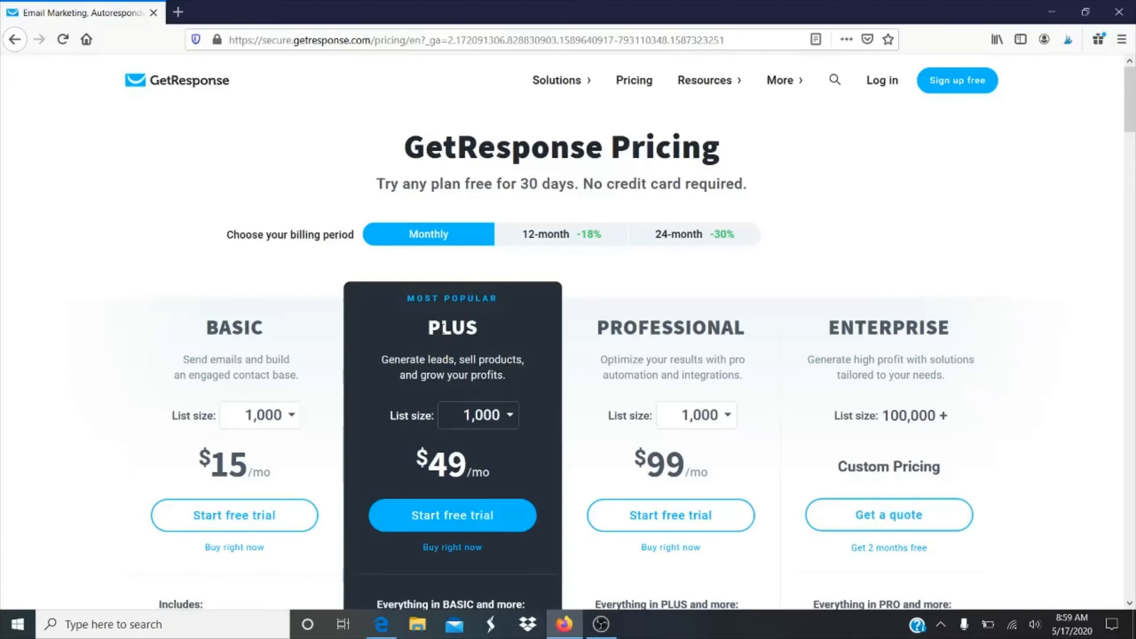
Examine the monthly prices, list sizes and included features of the plans, especially the Basic plan
scroll(444, 329, down, 6)
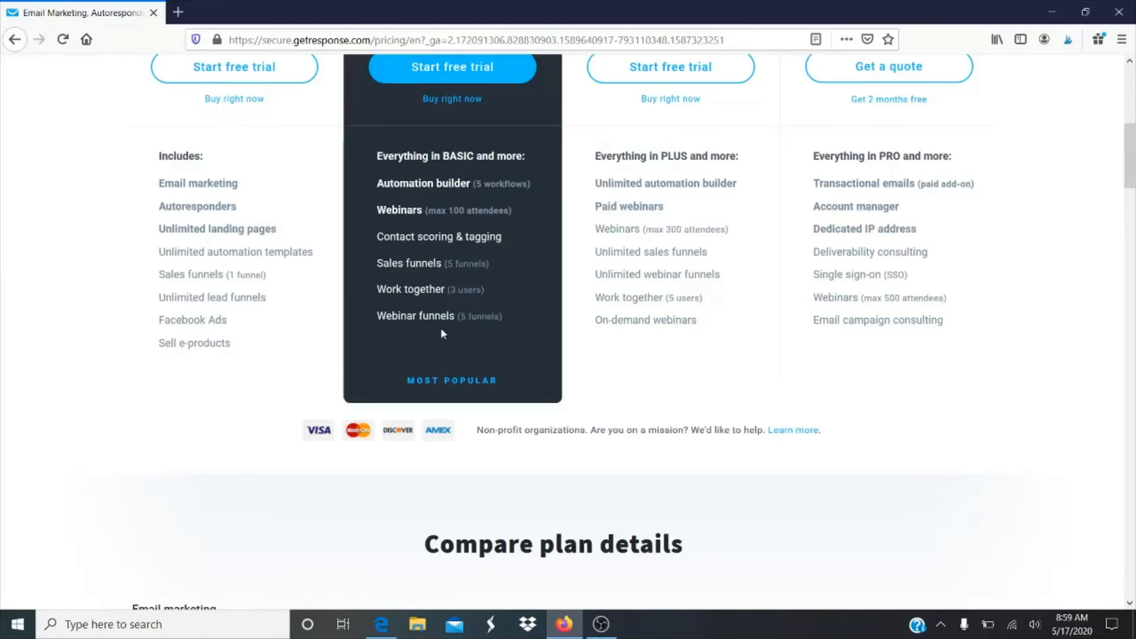
scroll(440, 328, up, 6)
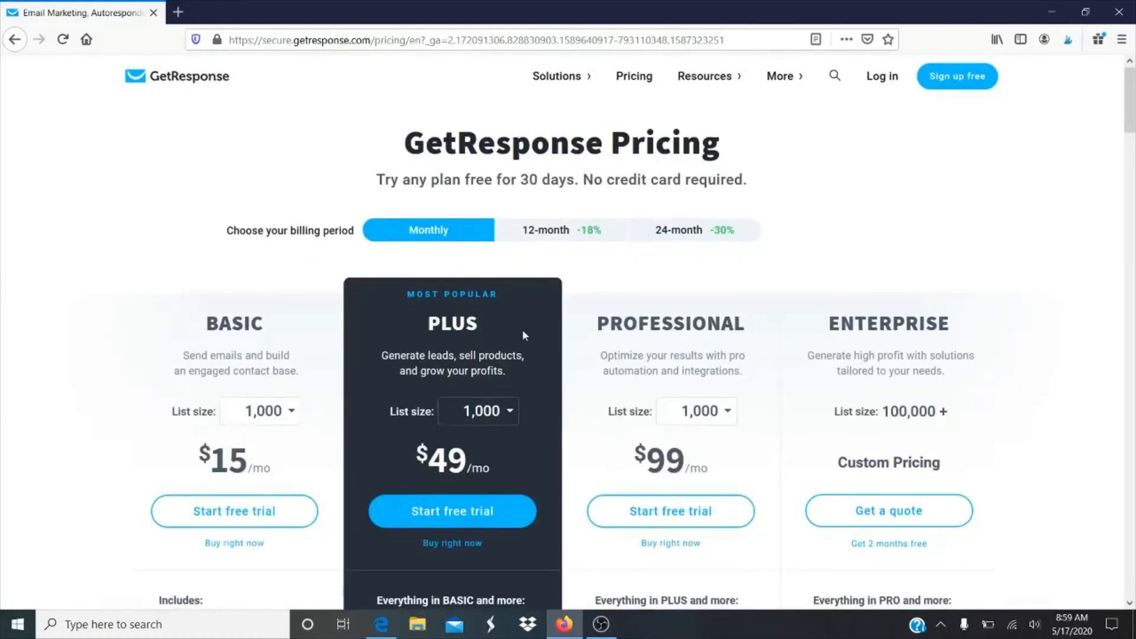
scroll(523, 335, down, 5)
scroll(523, 335, up, 5)
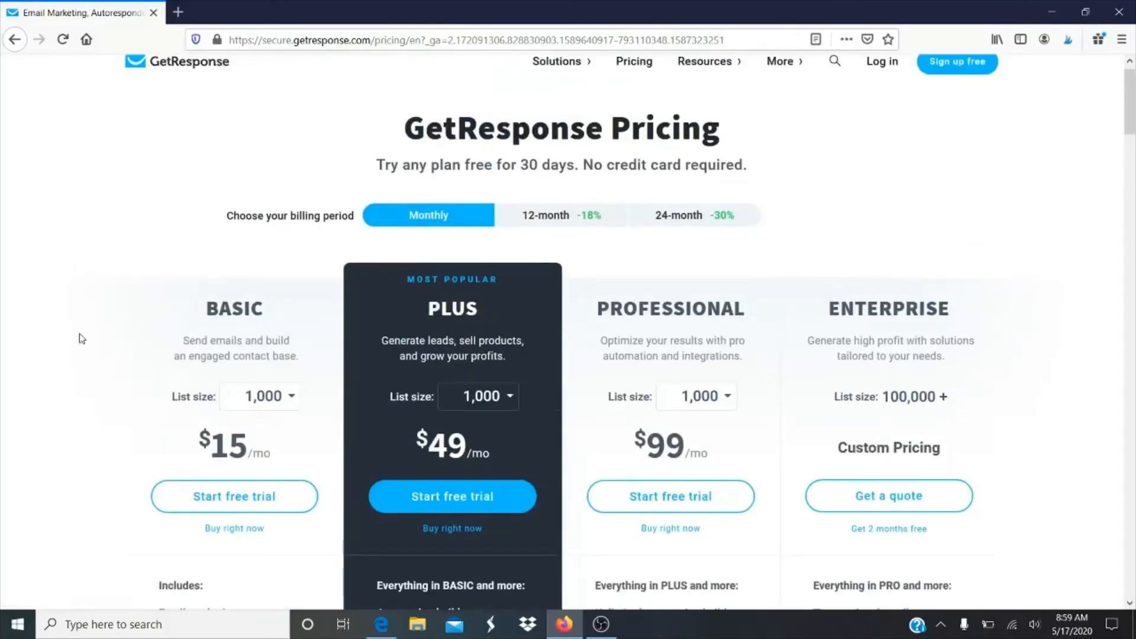
scroll(82, 336, down, 1)
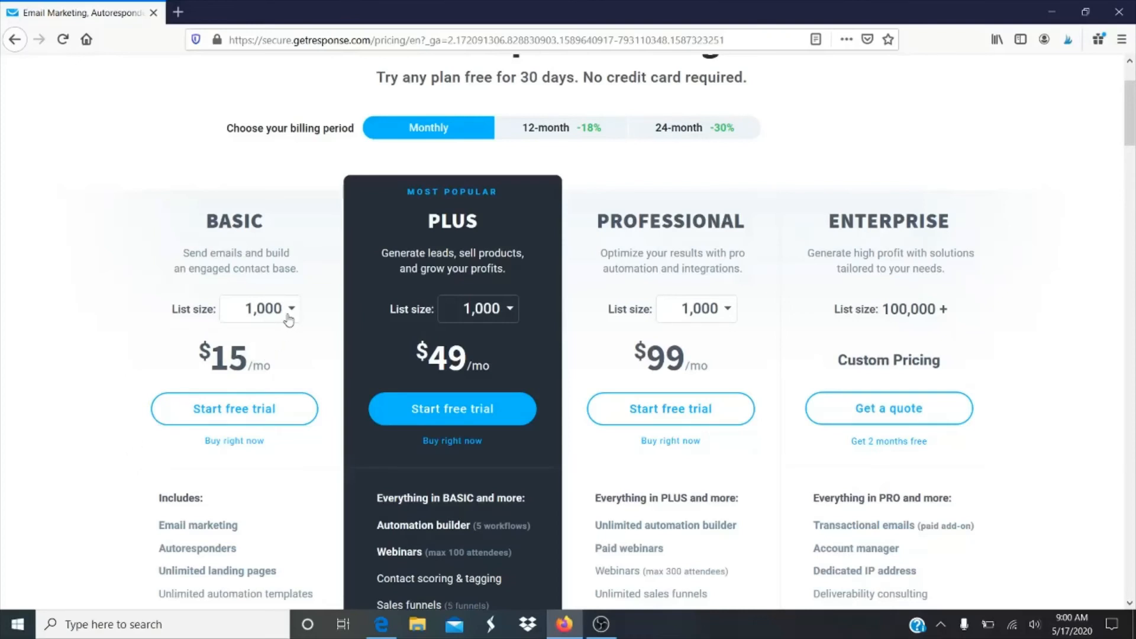
scroll(36, 480, down, 3)
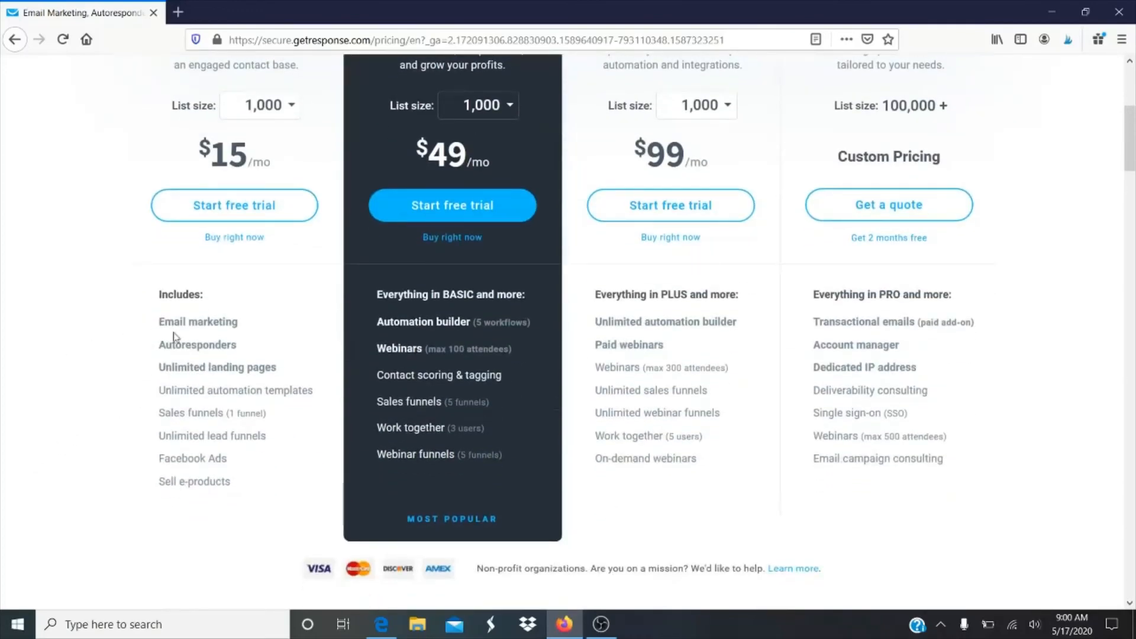
scroll(105, 354, up, 2)
scroll(105, 354, up, 3)
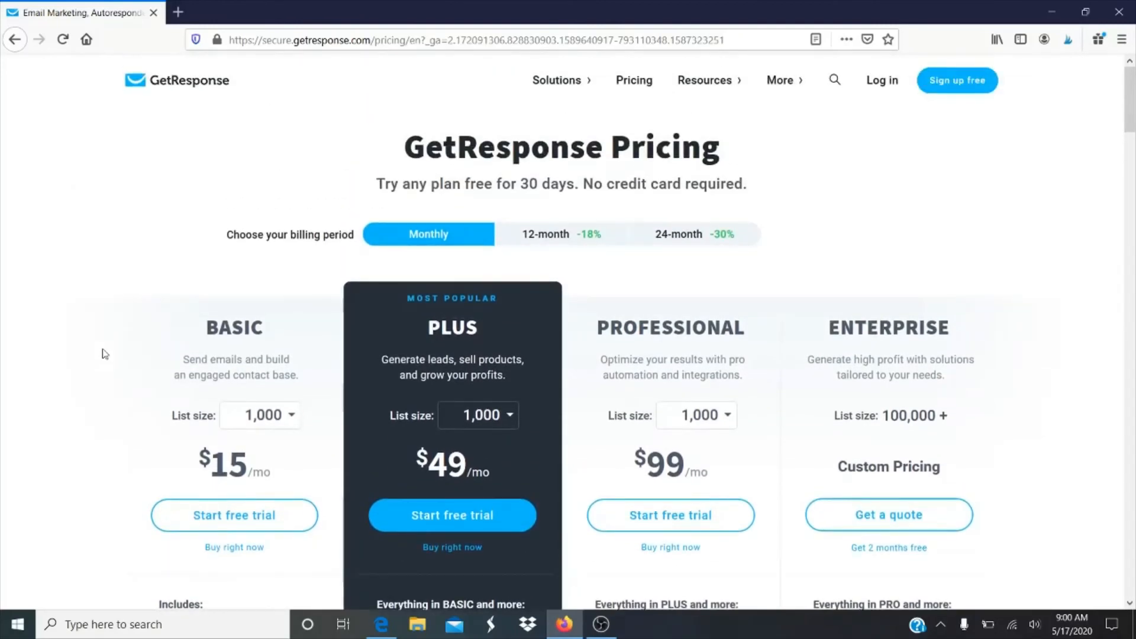
Examine the Enterprise plan's features and compare the email marketing, landing page and conversion funnel rows across all plans
scroll(104, 354, down, 4)
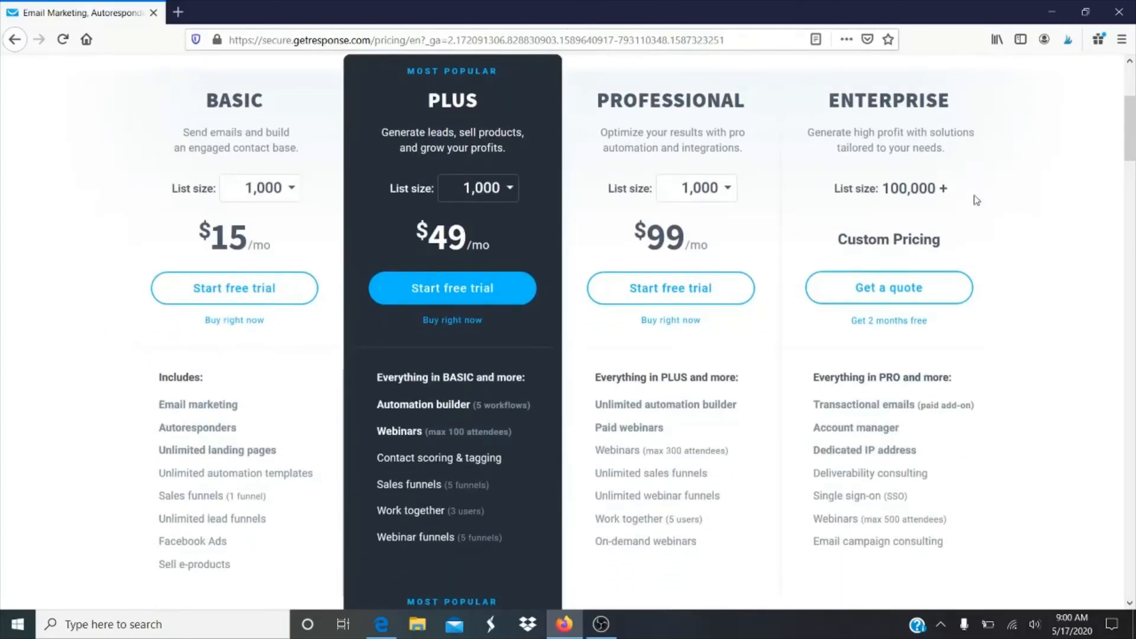
scroll(1074, 272, down, 2)
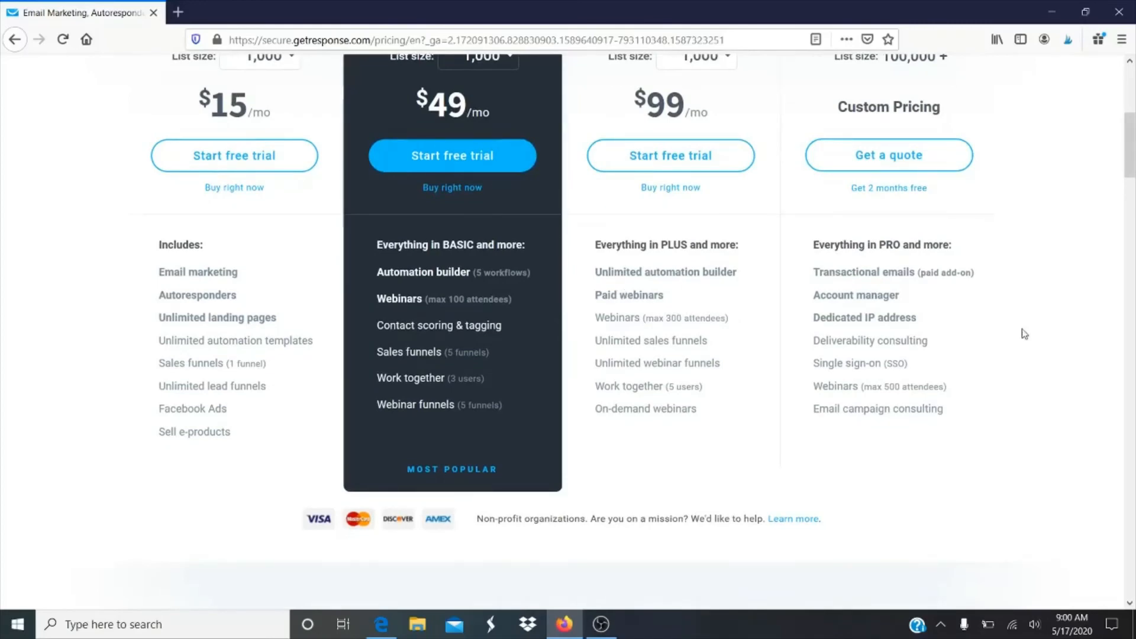
scroll(1036, 346, down, 10)
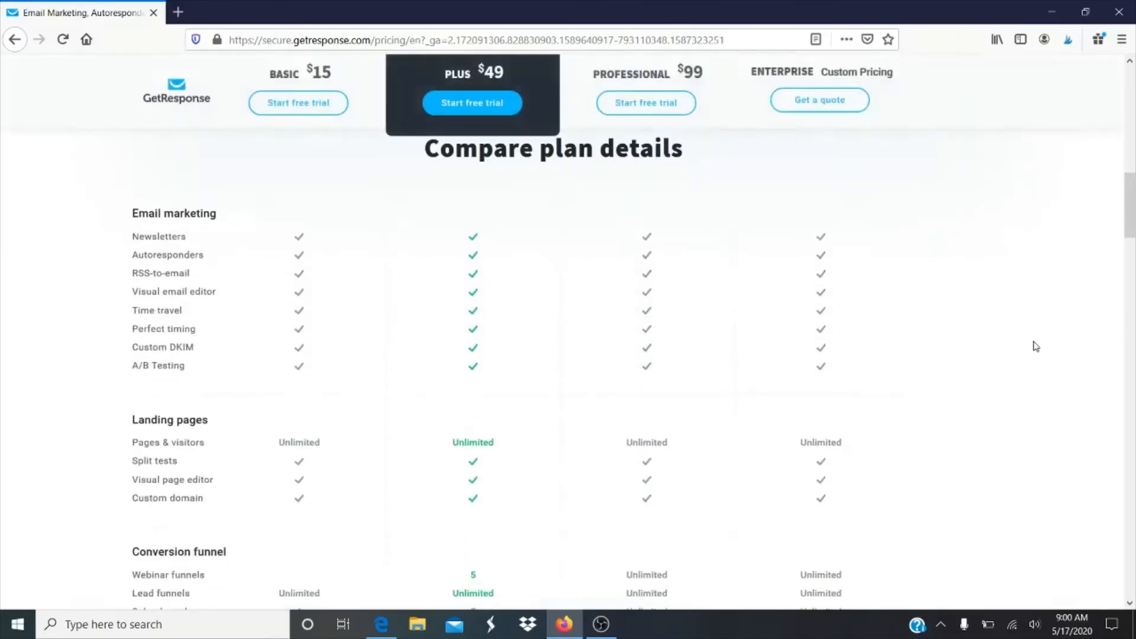
scroll(1036, 346, up, 4)
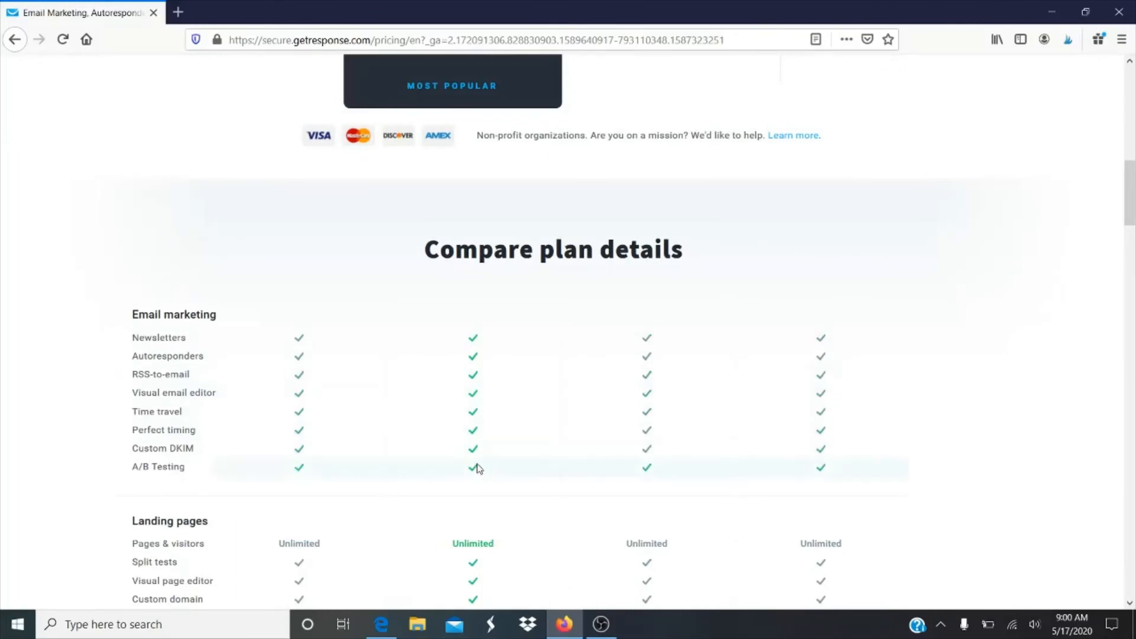
scroll(473, 471, up, 10)
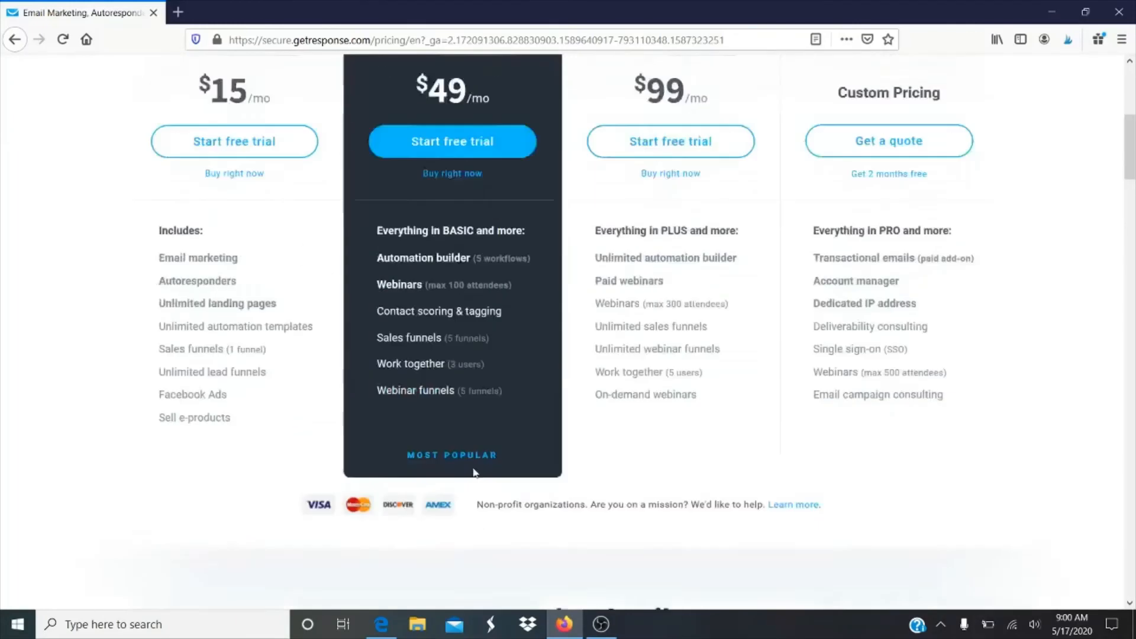
scroll(474, 470, down, 4)
scroll(473, 470, down, 7)
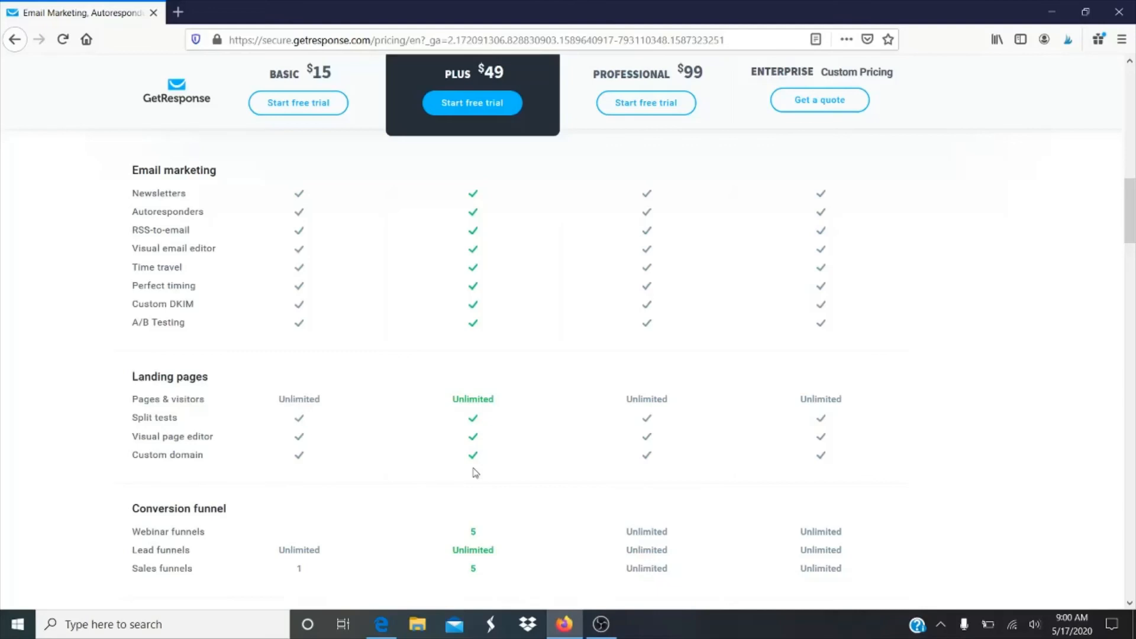
scroll(476, 473, down, 2)
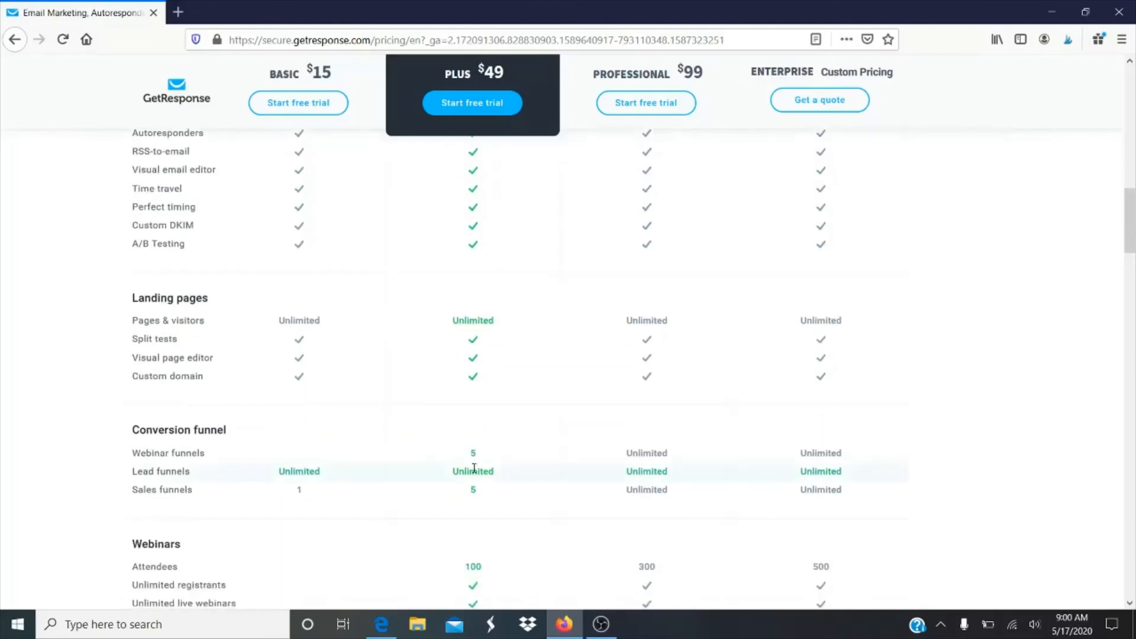
scroll(474, 469, up, 15)
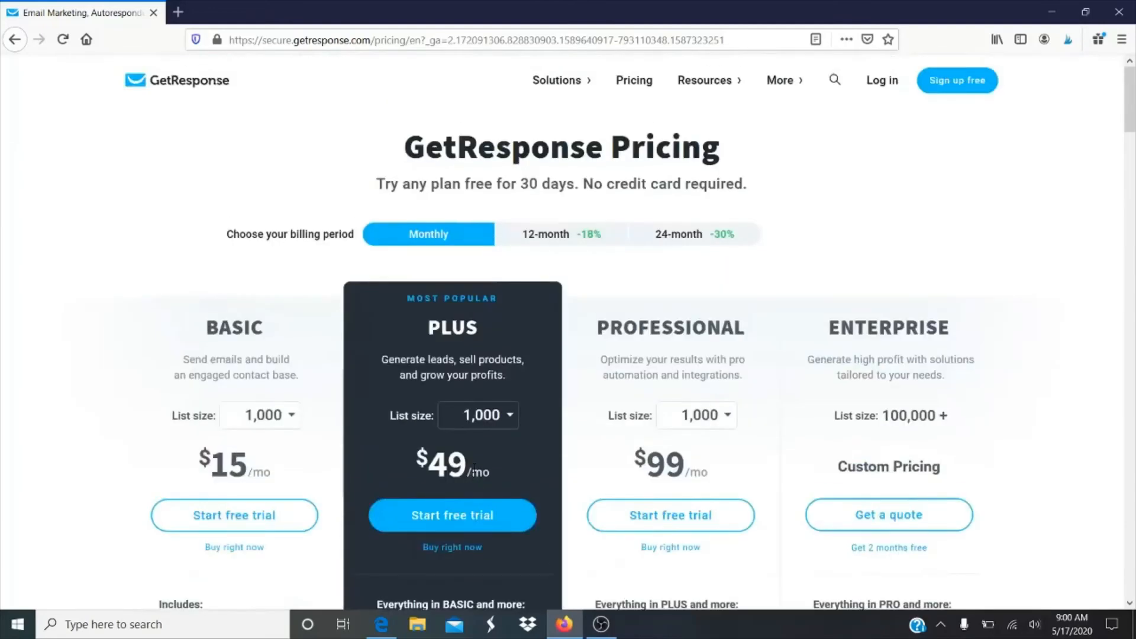
scroll(480, 473, down, 3)
scroll(482, 476, up, 3)
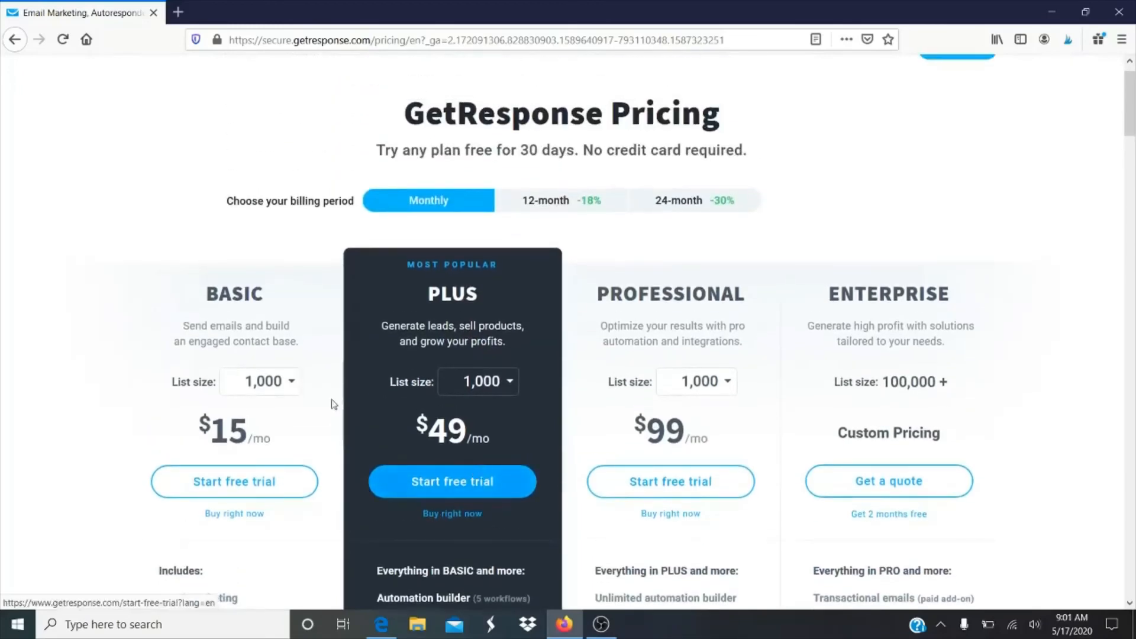
Review the features included in each plan and compare the plan prices for the 12-month and 24-month billing periods
scroll(90, 427, down, 1)
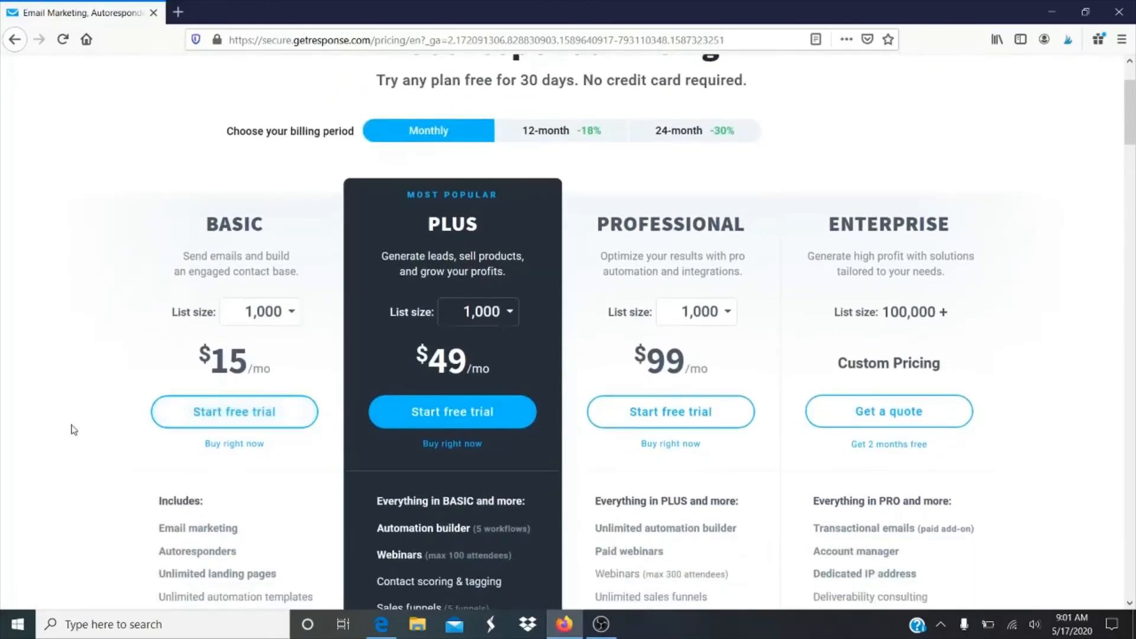
scroll(74, 429, down, 5)
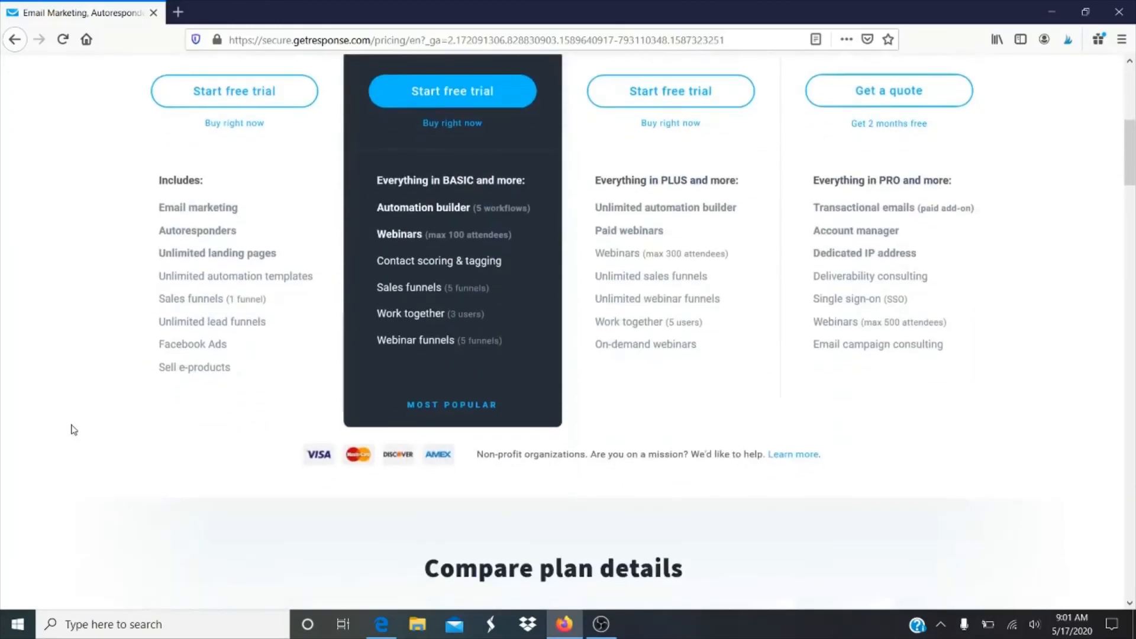
scroll(74, 430, up, 6)
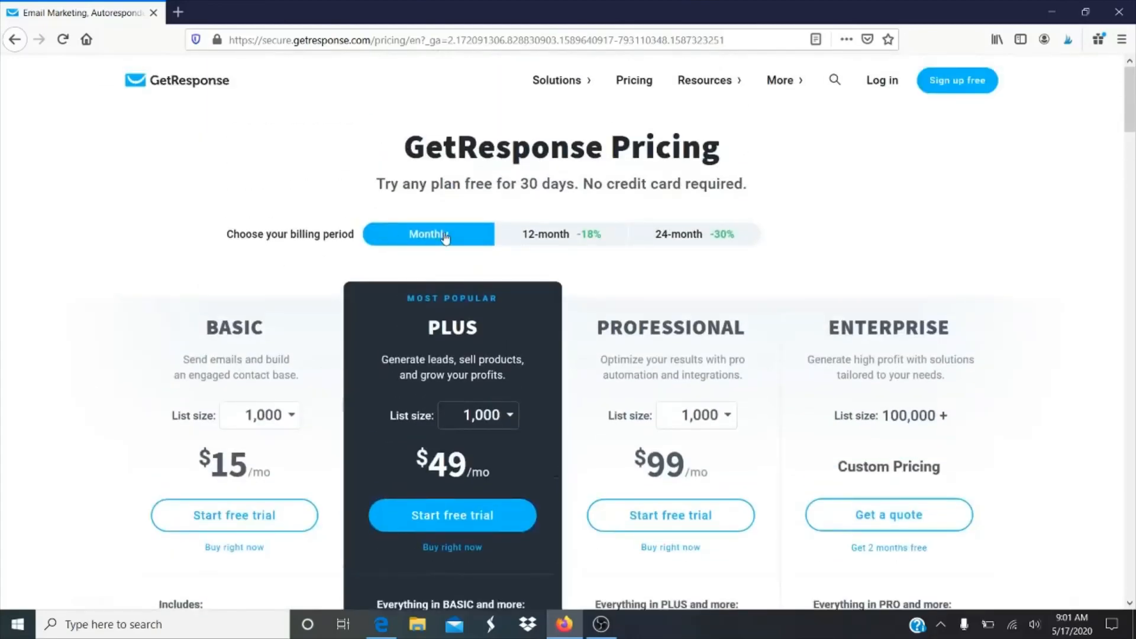
click(569, 246)
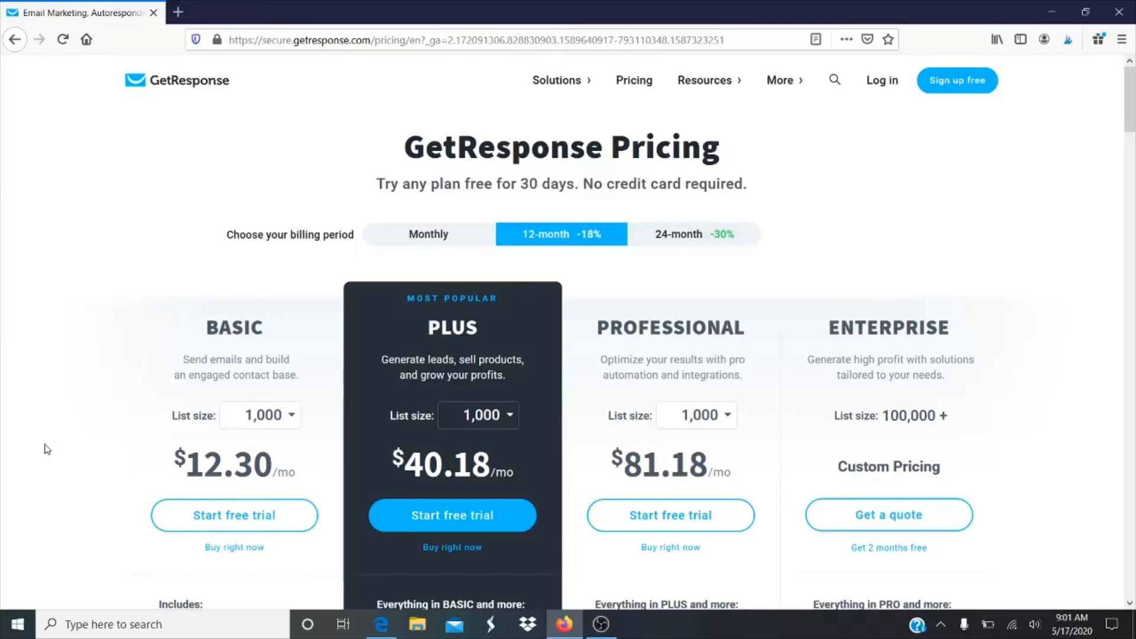
scroll(47, 449, down, 2)
click(694, 113)
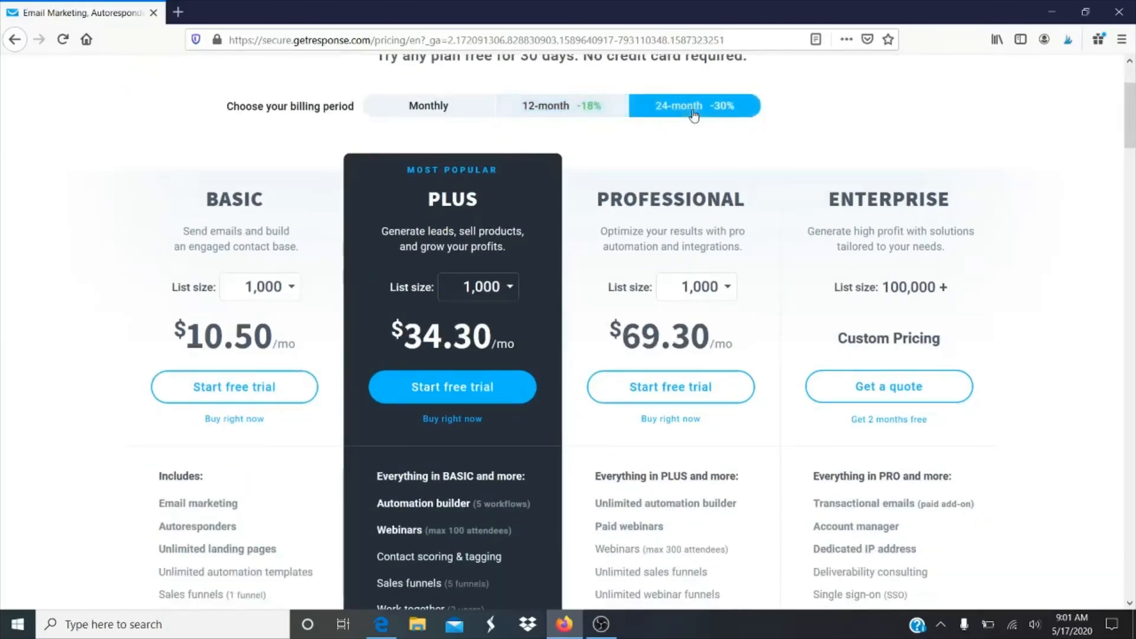
scroll(73, 395, up, 2)
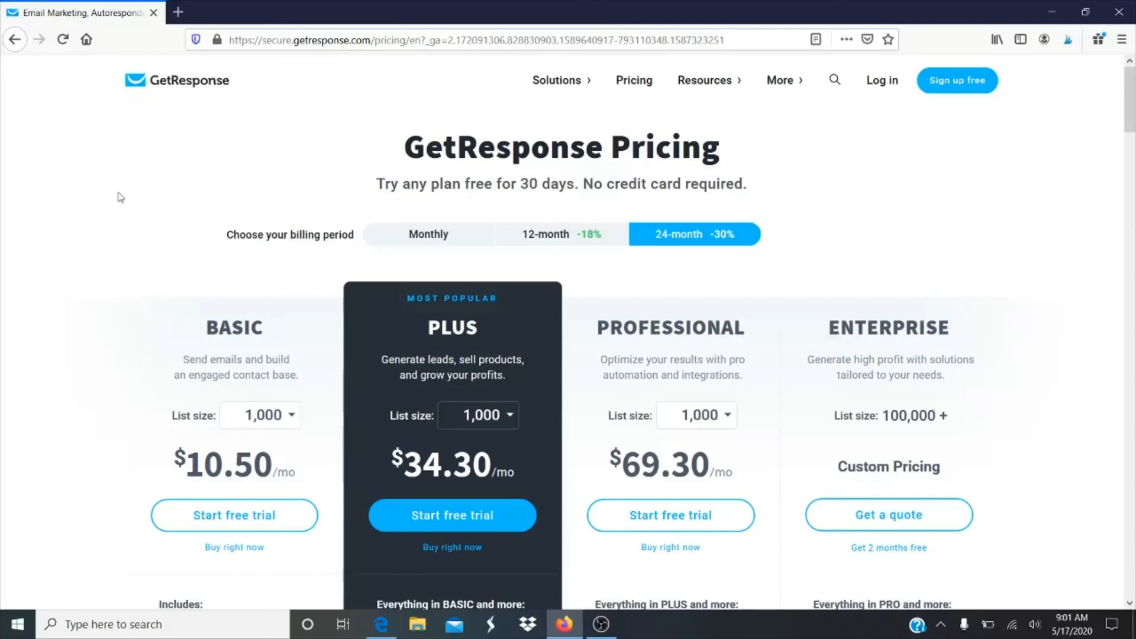
Go to the GetResponse home page and display the list of solutions it offers
click(141, 87)
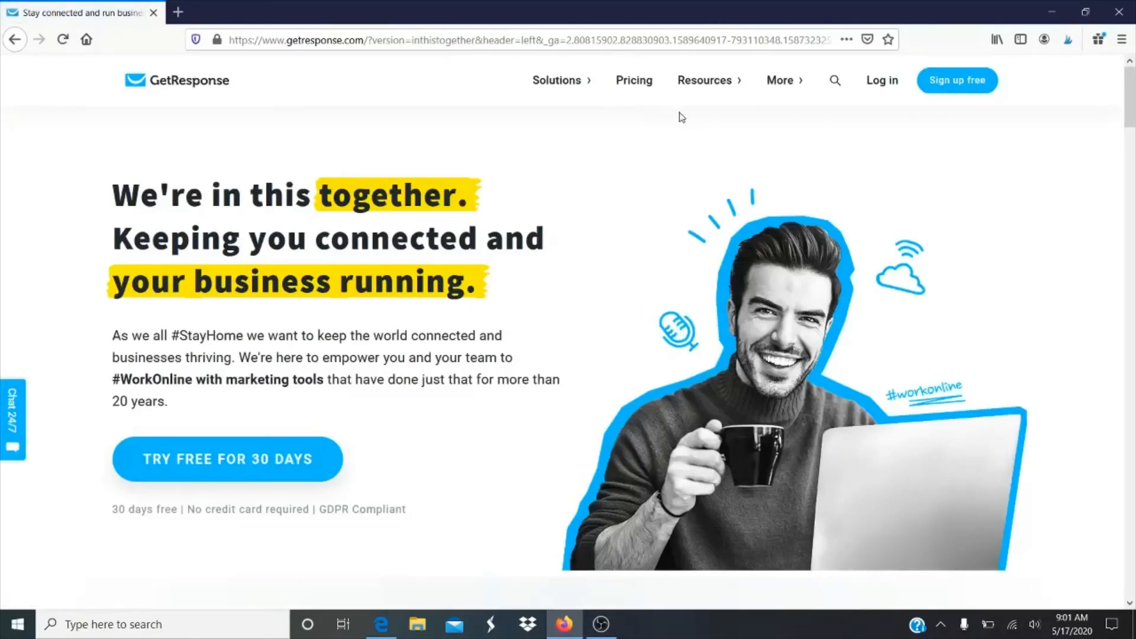
mouse_move(577, 84)
mouse_move(541, 83)
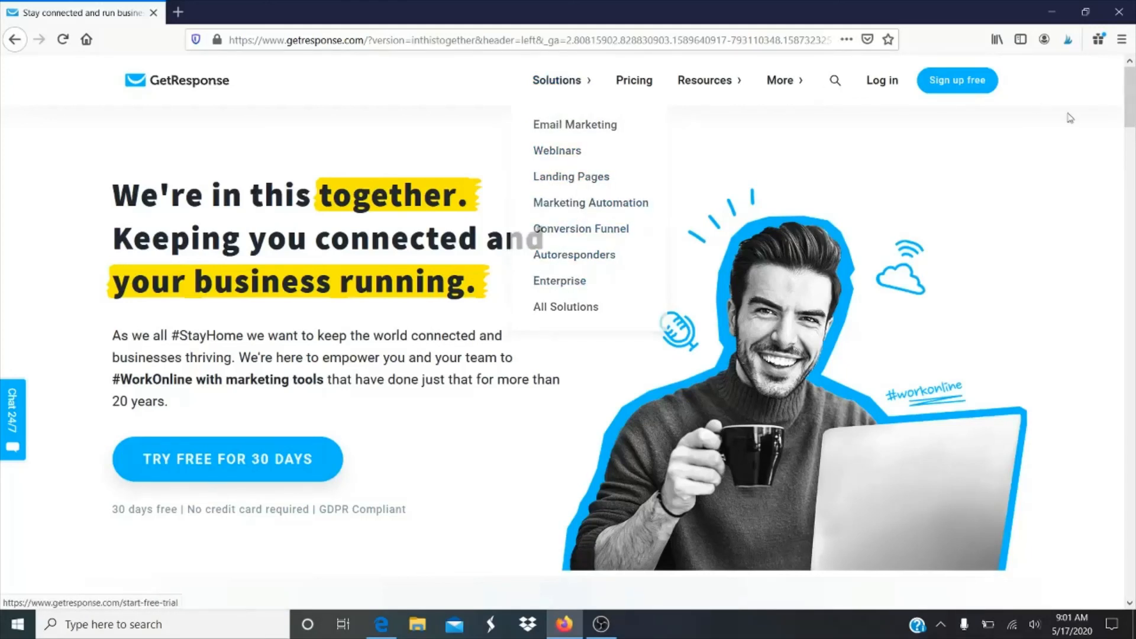
Look over the home page from the introduction through the email marketing section to the section on promoting a business and generating leads
drag(1131, 118, 1134, 68)
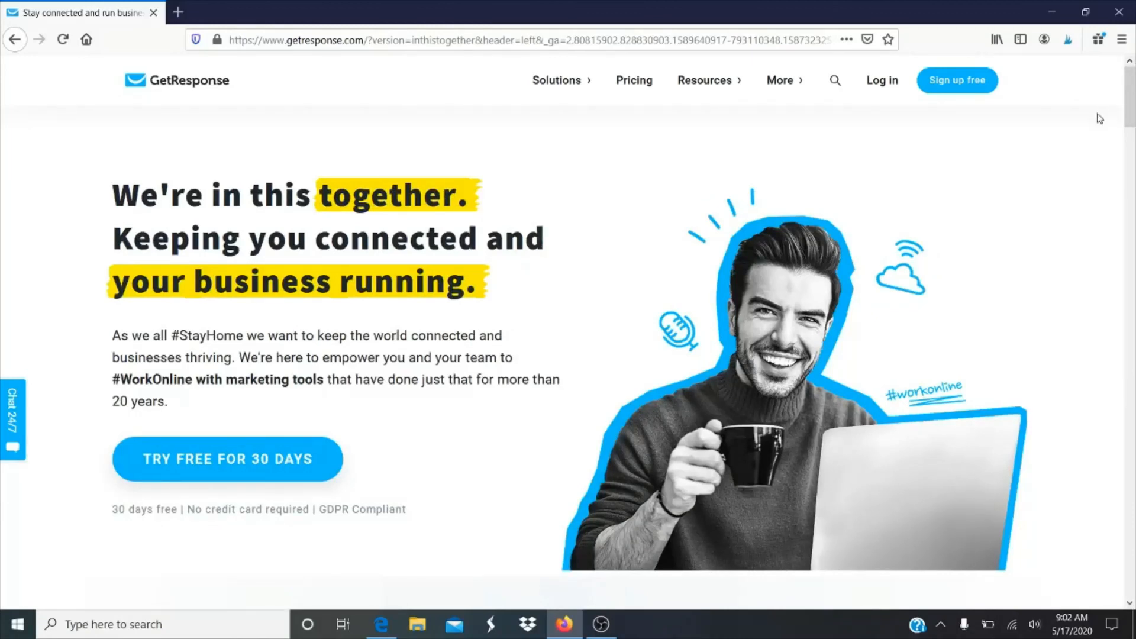
click(1130, 173)
drag(1130, 174, 1131, 95)
scroll(485, 334, down, 5)
scroll(485, 337, down, 10)
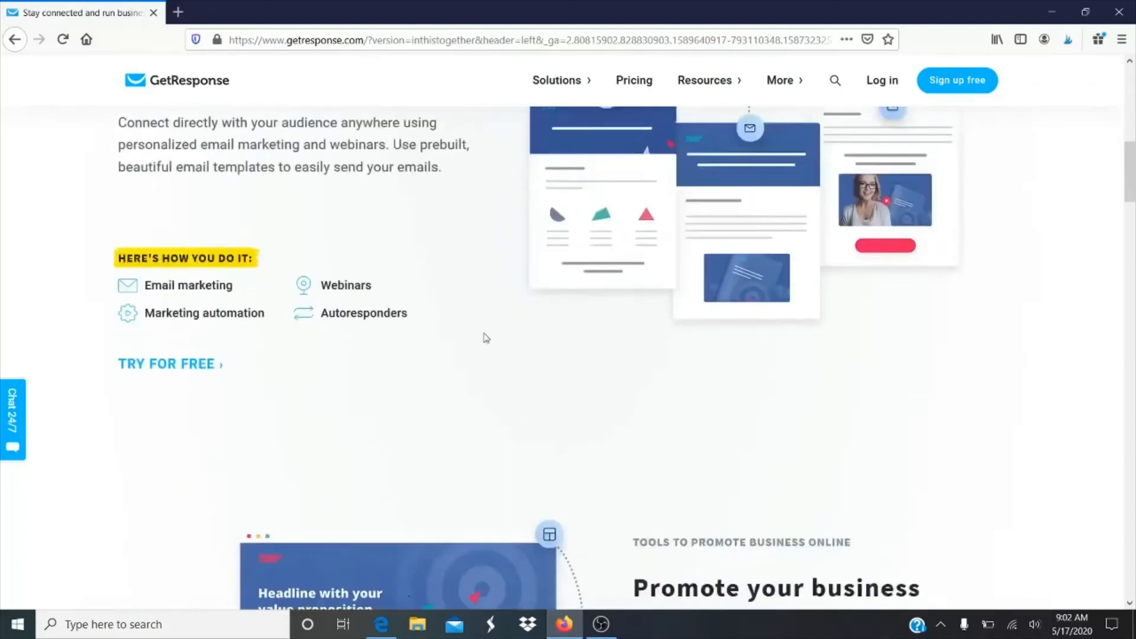
scroll(485, 337, up, 15)
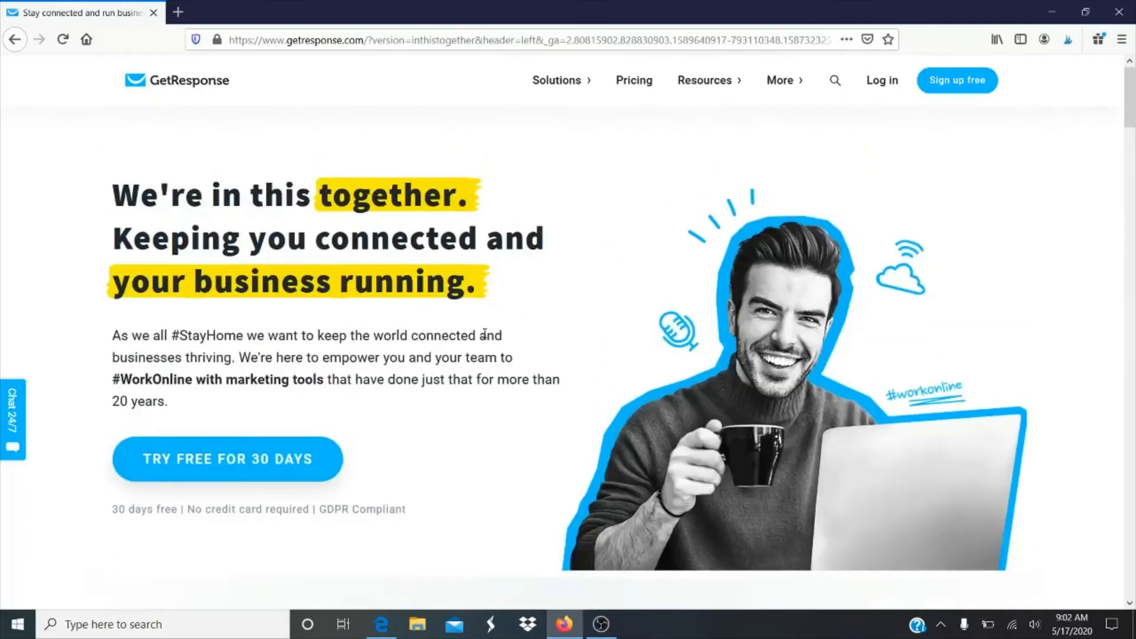
scroll(484, 337, down, 15)
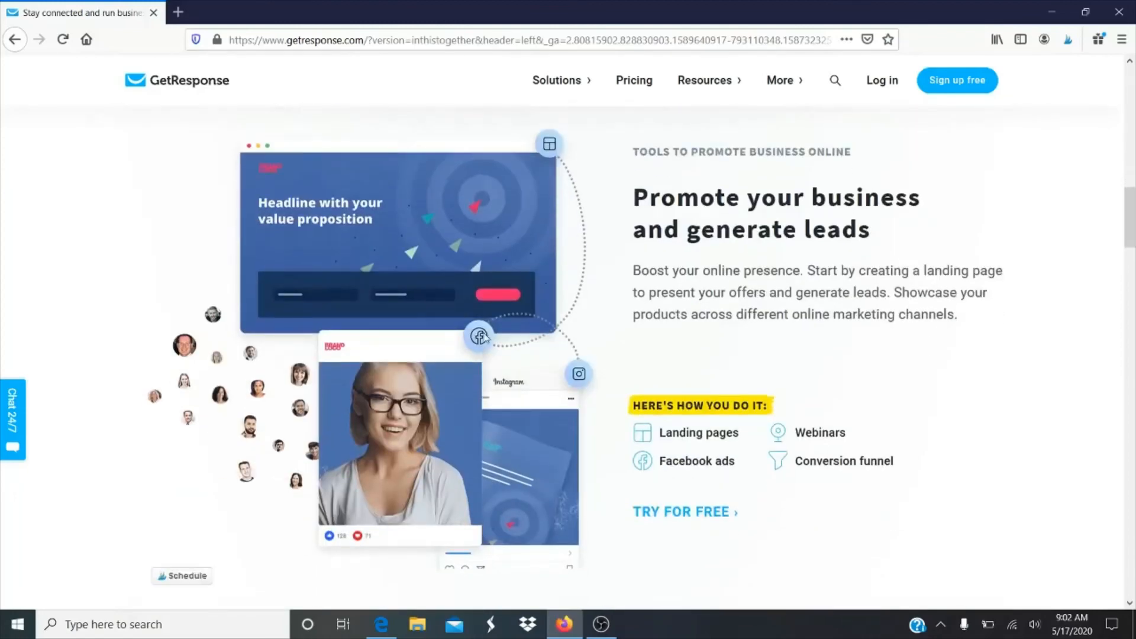